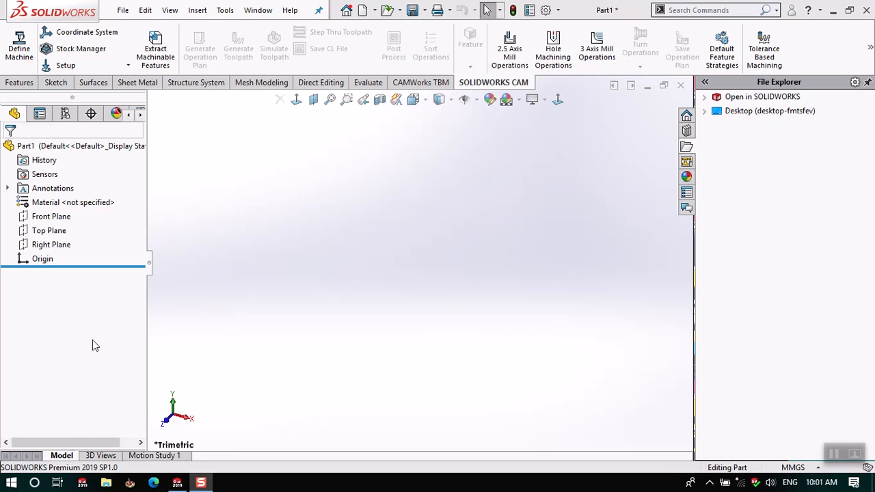
pyautogui.click(21, 82)
pyautogui.click(23, 44)
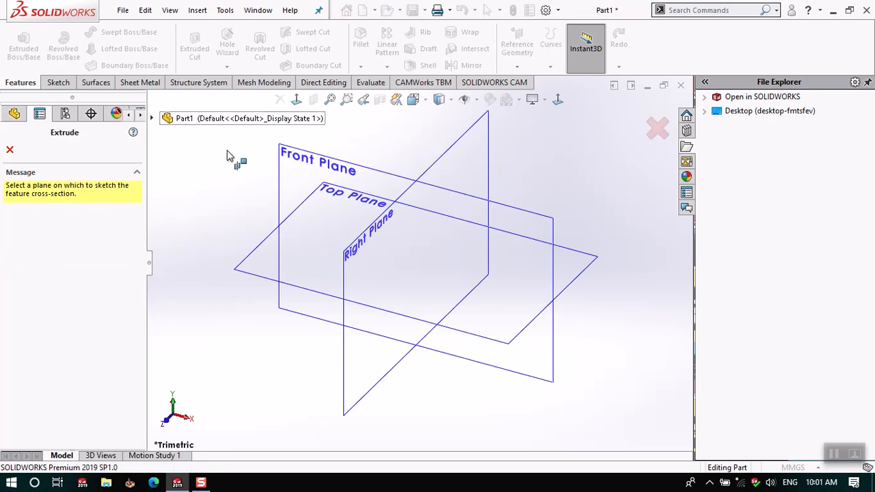
pyautogui.click(259, 250)
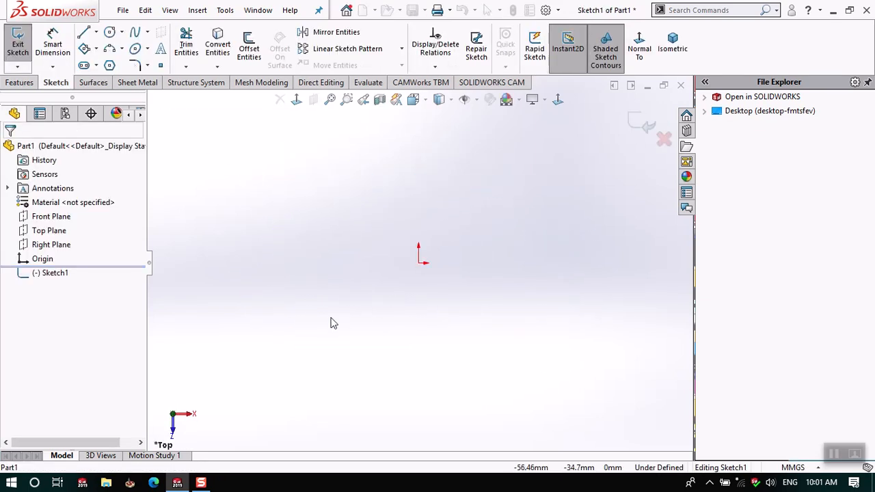
pyautogui.click(642, 127)
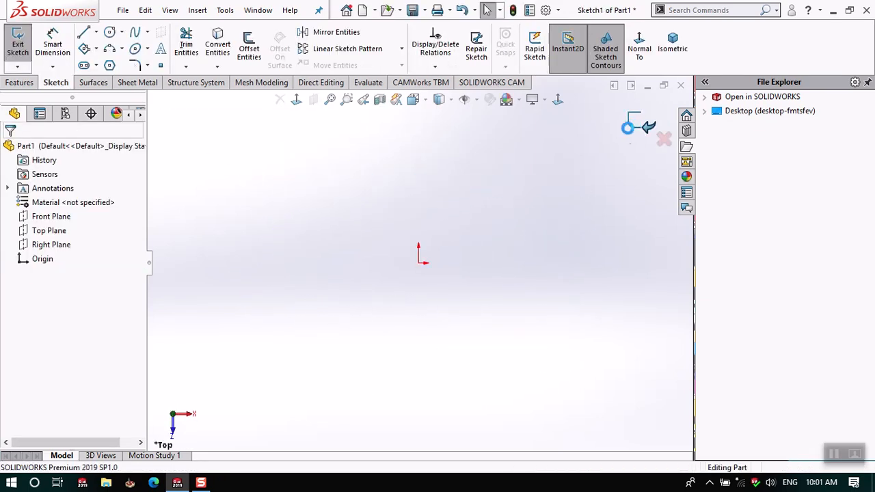
pyautogui.moveTo(311, 229); pyautogui.dragTo(445, 342, button='middle')
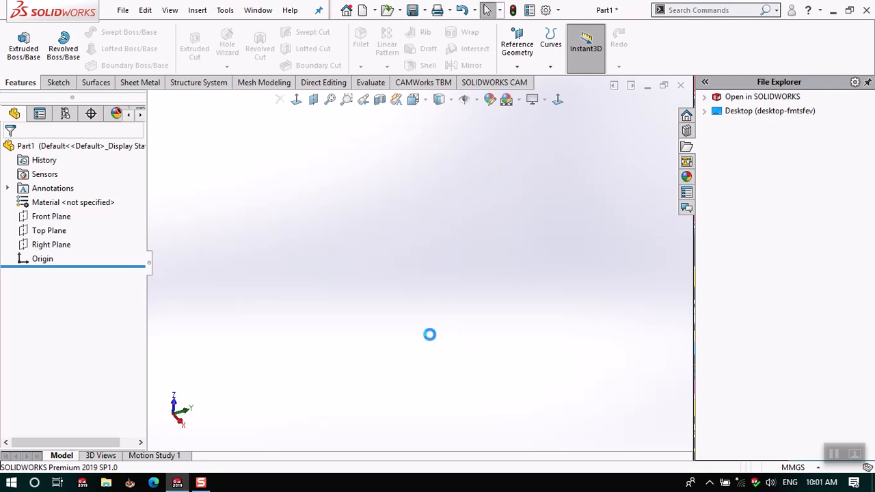
# Sketch a center rectangle about 214 mm wide on the Front Plane, centred on the origin, for an extruded boss
pyautogui.click(51, 216)
pyautogui.moveTo(574, 351); pyautogui.dragTo(423, 304, button='middle')
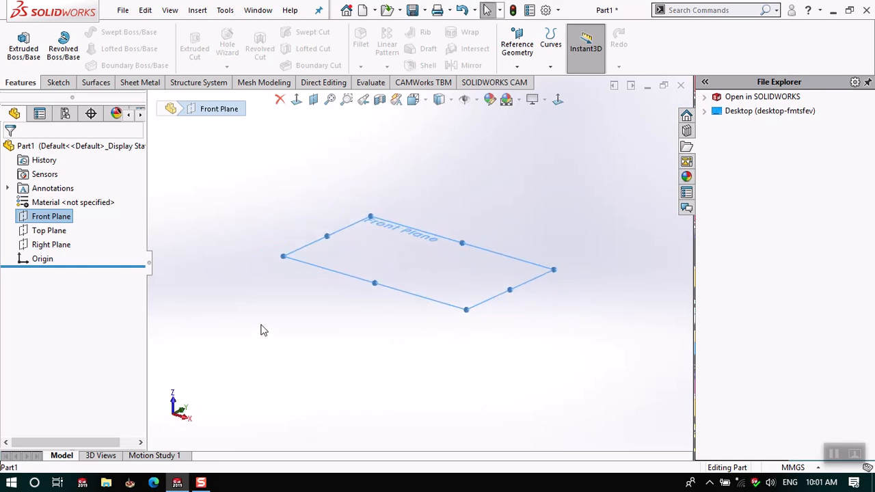
pyautogui.click(23, 45)
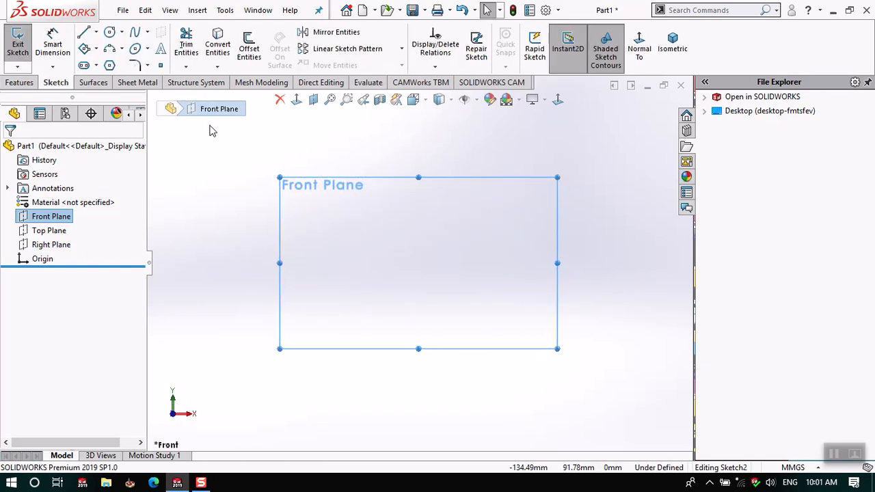
pyautogui.click(96, 48)
pyautogui.click(102, 130)
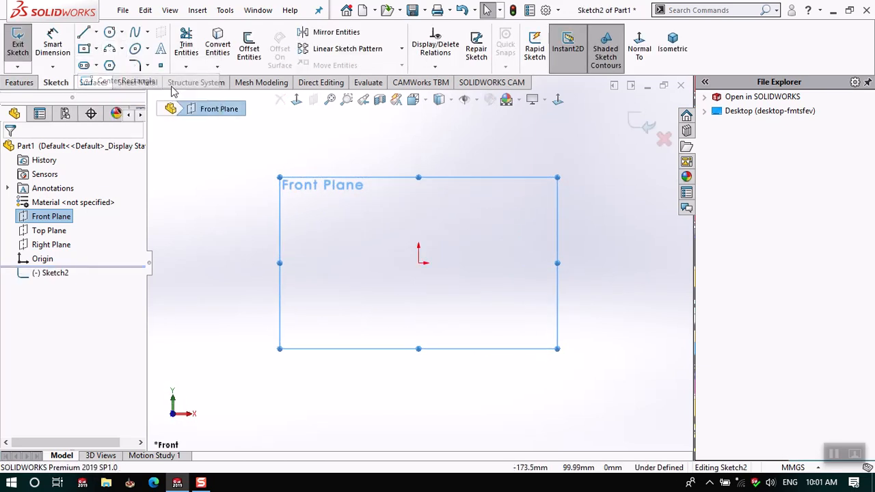
pyautogui.click(421, 263)
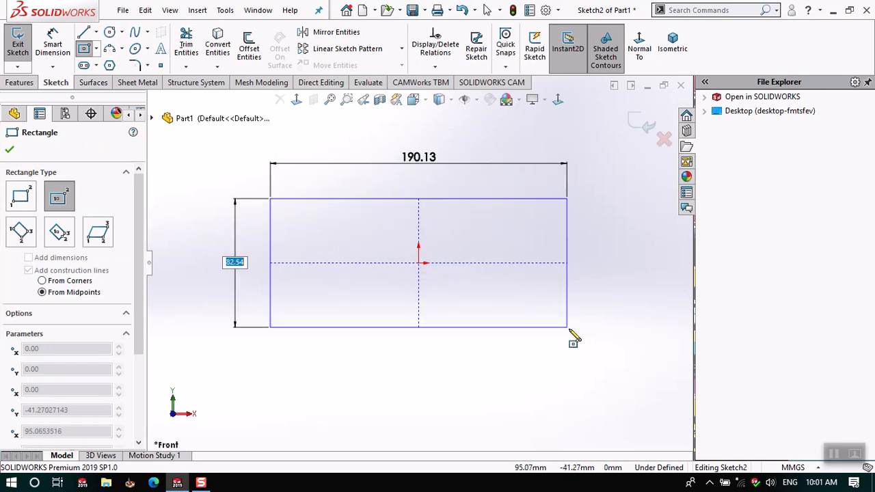
pyautogui.click(594, 335)
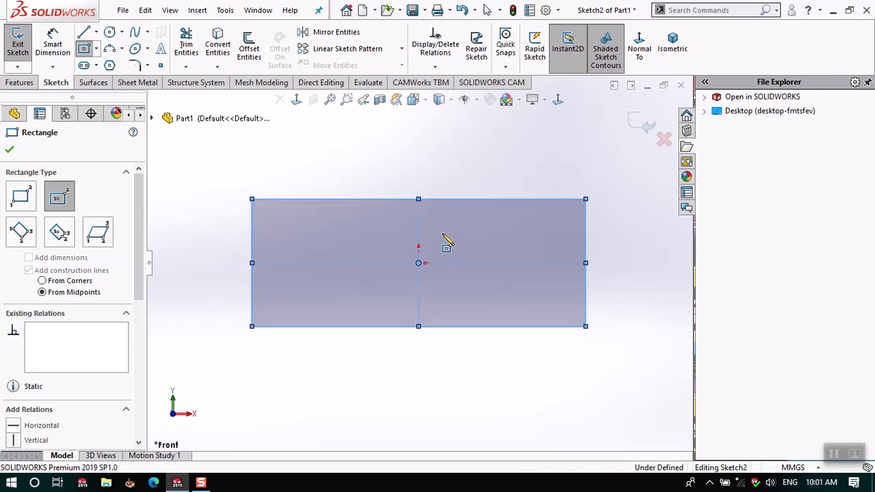
pyautogui.rightClick(451, 243)
pyautogui.click(466, 243)
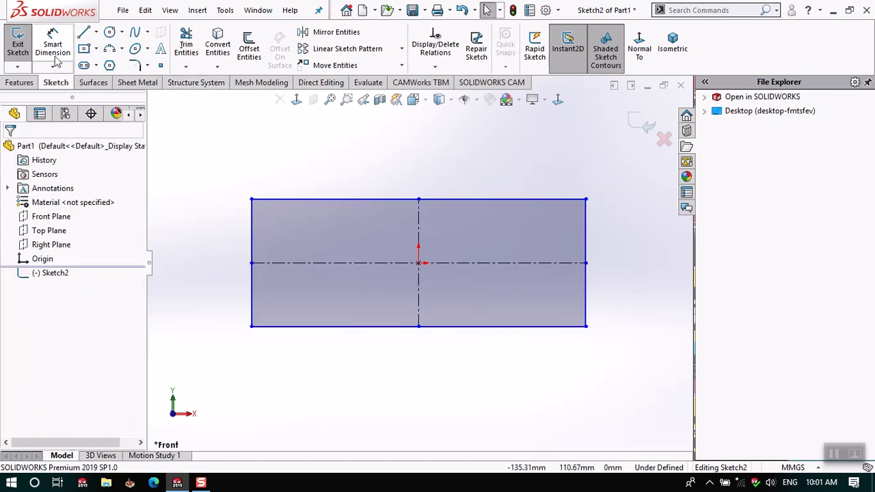
# Dimension the rectangle with a width of 250 mm and a height of 100 mm
pyautogui.click(463, 199)
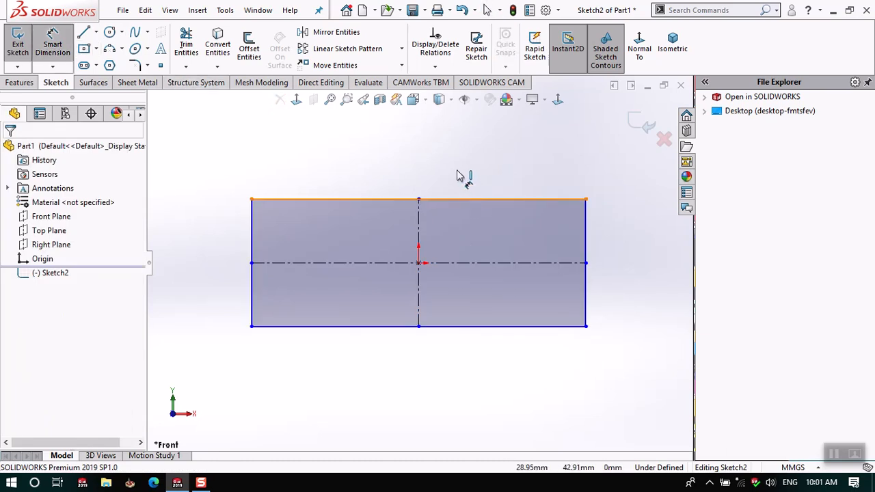
pyautogui.click(450, 167)
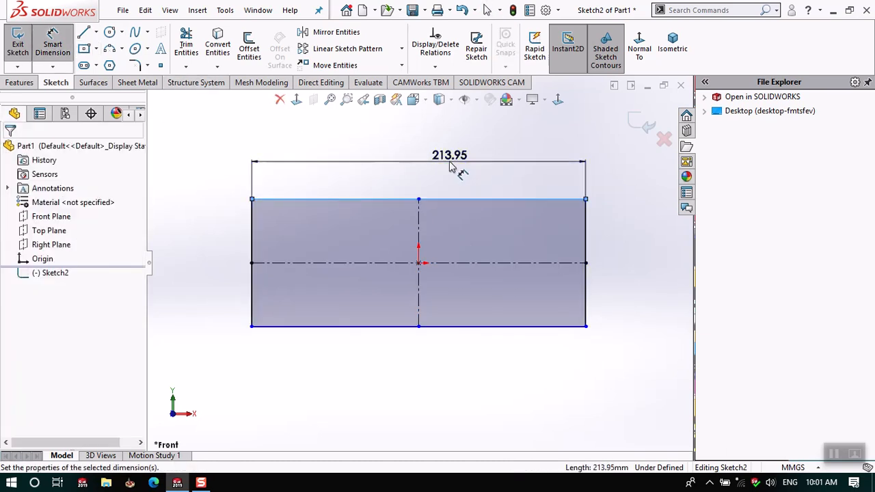
pyautogui.write('250')
pyautogui.press('Return')
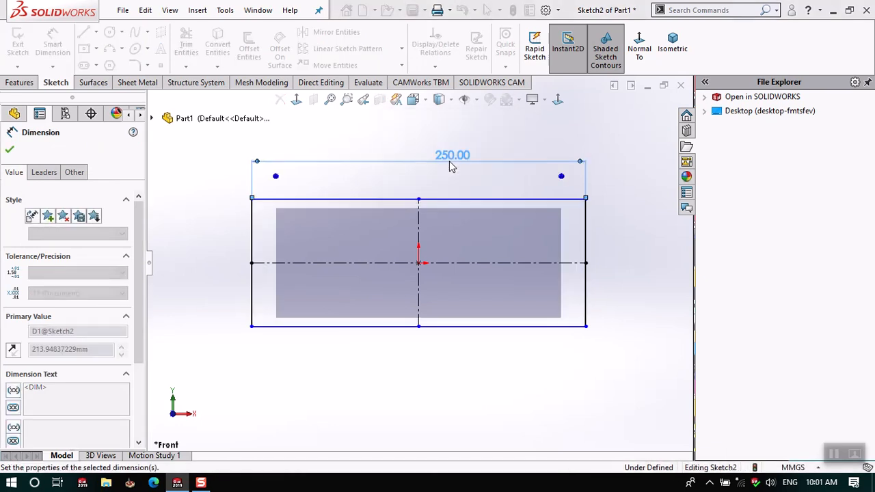
pyautogui.click(587, 246)
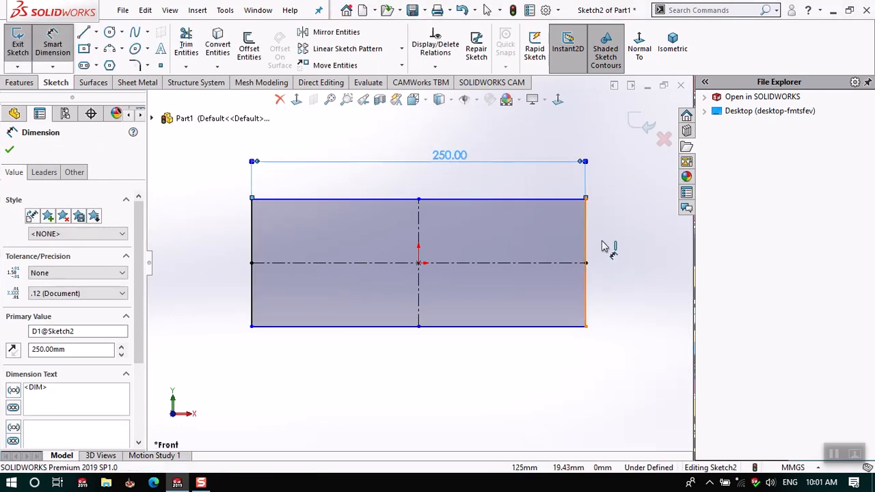
pyautogui.click(615, 253)
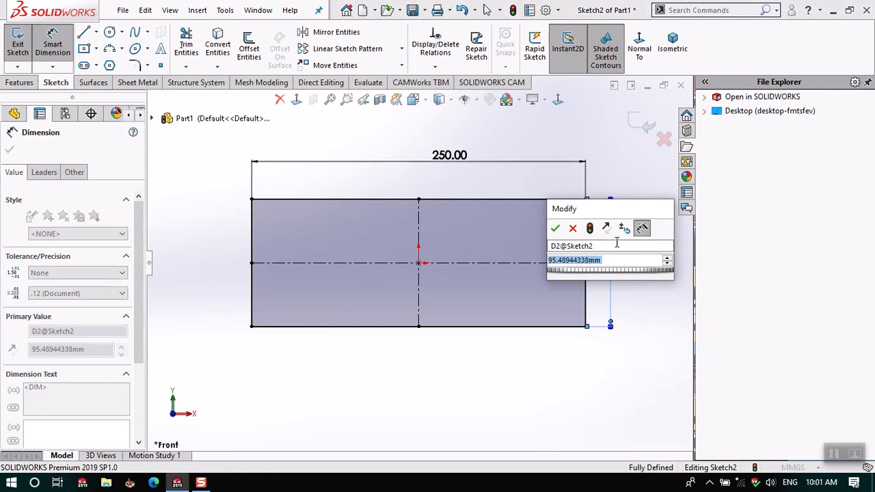
pyautogui.write('100')
pyautogui.press('Return')
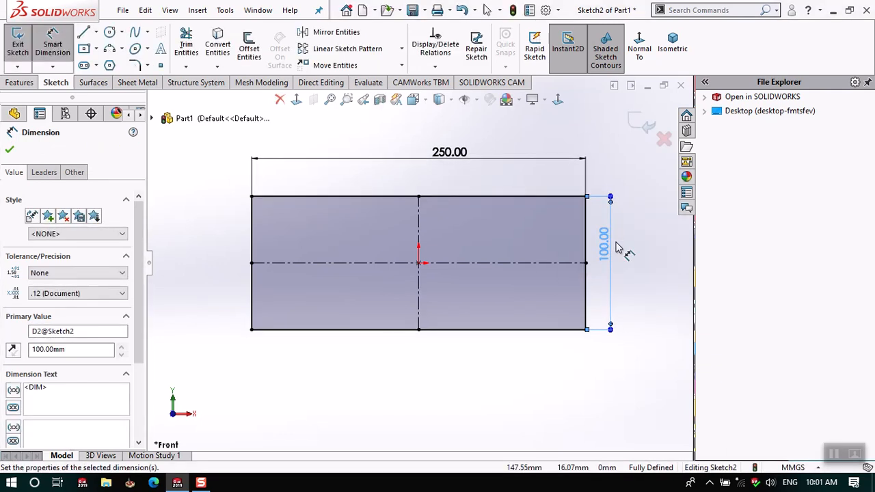
pyautogui.press('Escape')
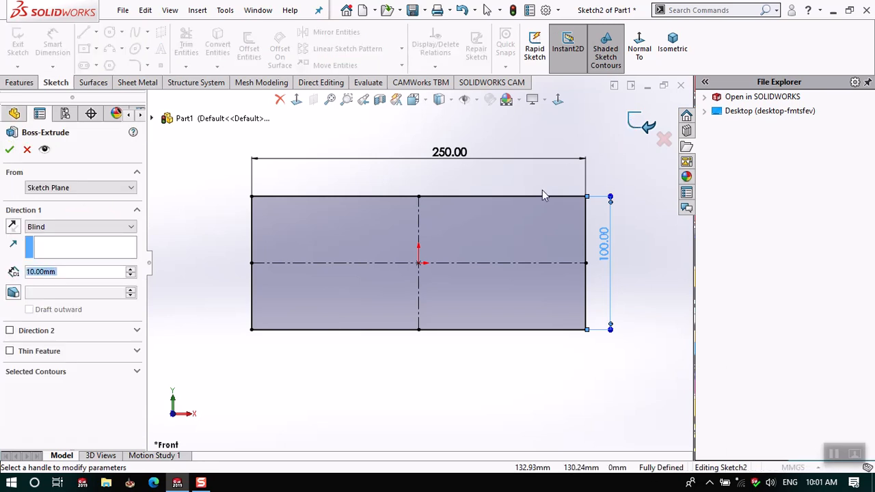
# Extrude the rectangle 30 mm as a blind boss in the reversed direction
pyautogui.click(12, 226)
pyautogui.moveTo(283, 307); pyautogui.dragTo(294, 82, button='middle')
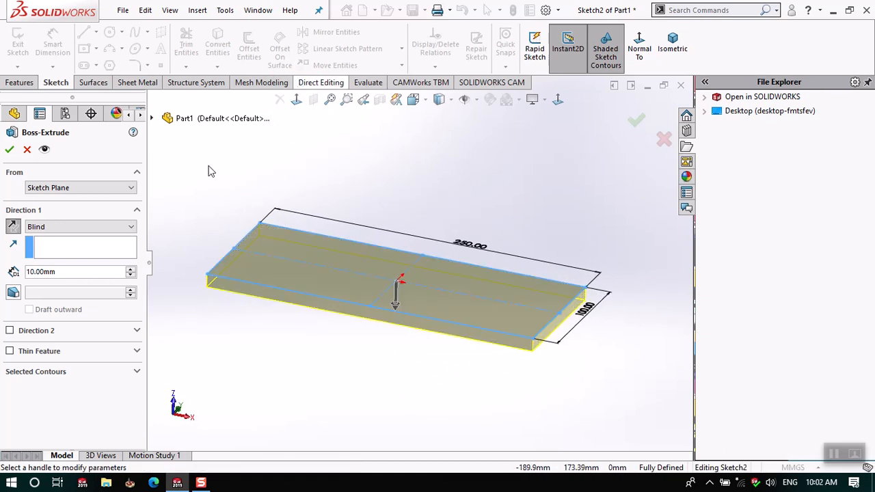
pyautogui.click(130, 270)
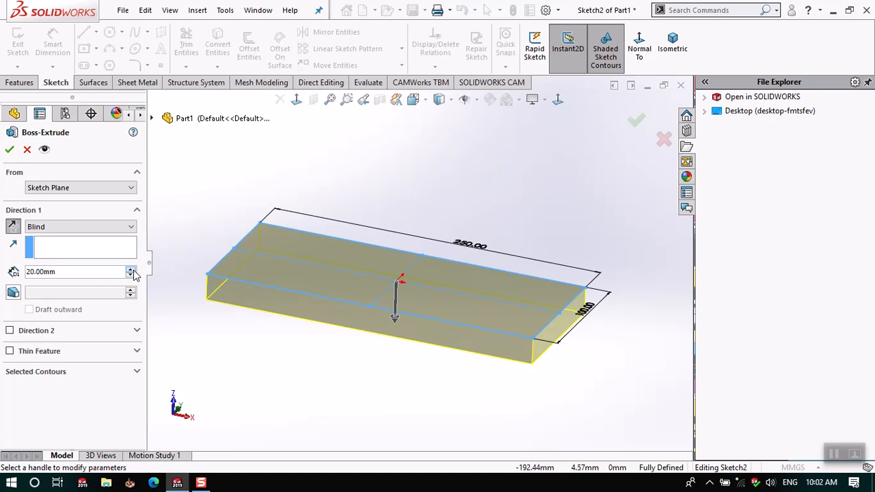
pyautogui.click(131, 269)
pyautogui.moveTo(346, 233)
pyautogui.mouseDown(button='middle')
pyautogui.moveTo(377, 199)
pyautogui.moveTo(373, 211)
pyautogui.mouseUp(button='middle')
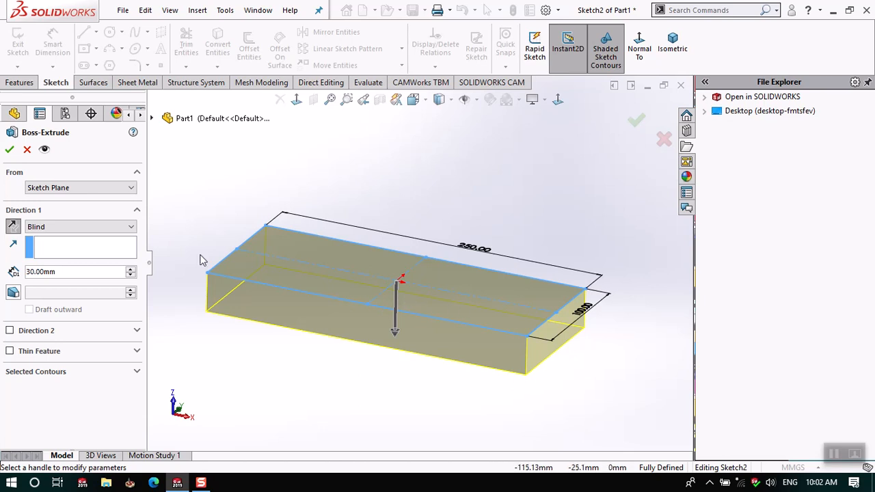
pyautogui.click(12, 151)
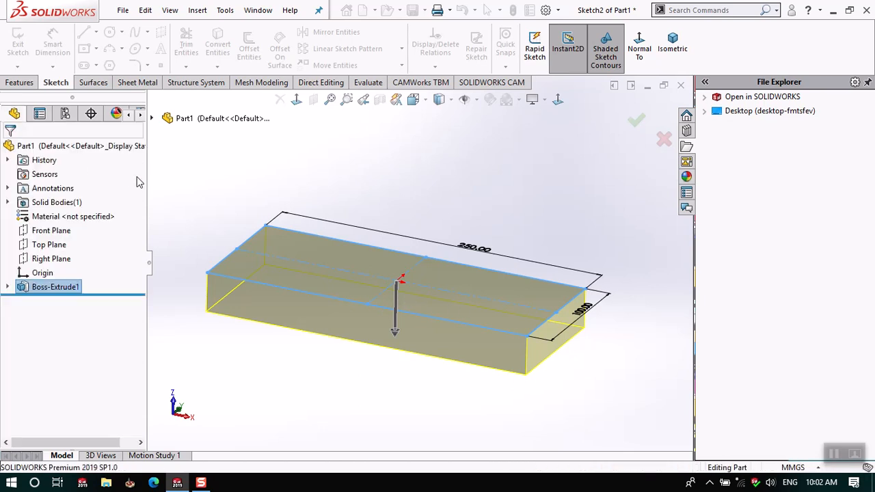
pyautogui.click(174, 185)
pyautogui.moveTo(247, 196); pyautogui.dragTo(247, 200, button='middle')
pyautogui.scroll(3, 267, 200)
pyautogui.scroll(-3, 341, 267)
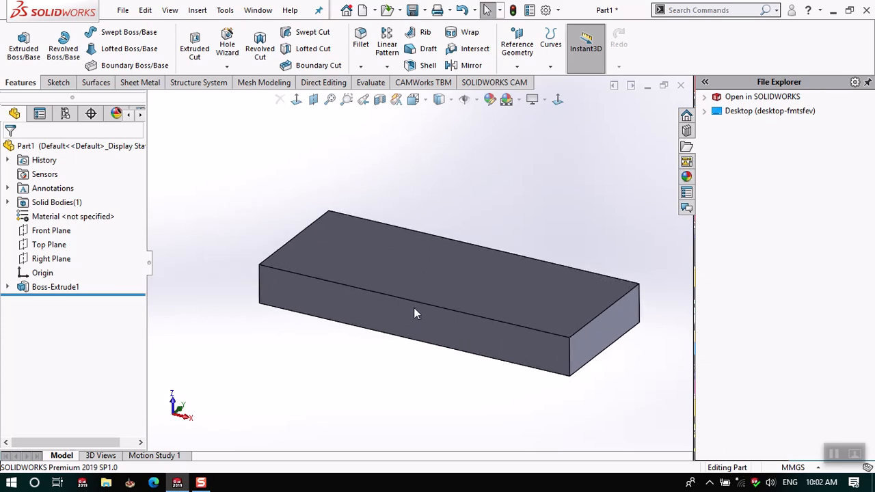
# Widen the tree area, show the SOLIDWORKS CAM feature tree and define a User Defined fixture coordinate system with its default settings
pyautogui.click(516, 82)
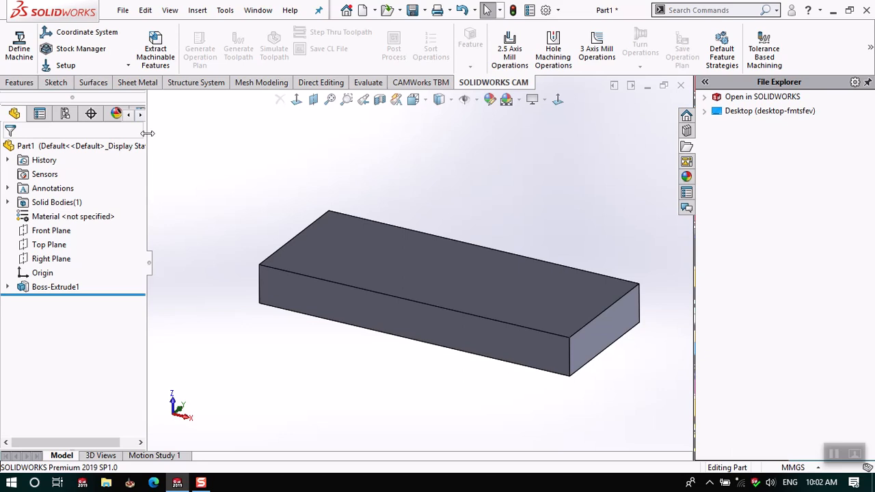
pyautogui.moveTo(147, 132); pyautogui.dragTo(234, 133)
pyautogui.click(142, 112)
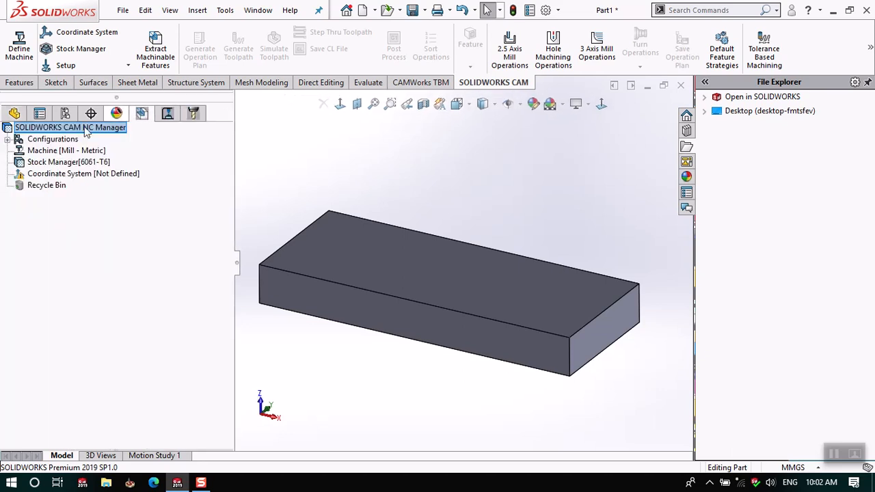
pyautogui.rightClick(58, 175)
pyautogui.click(96, 189)
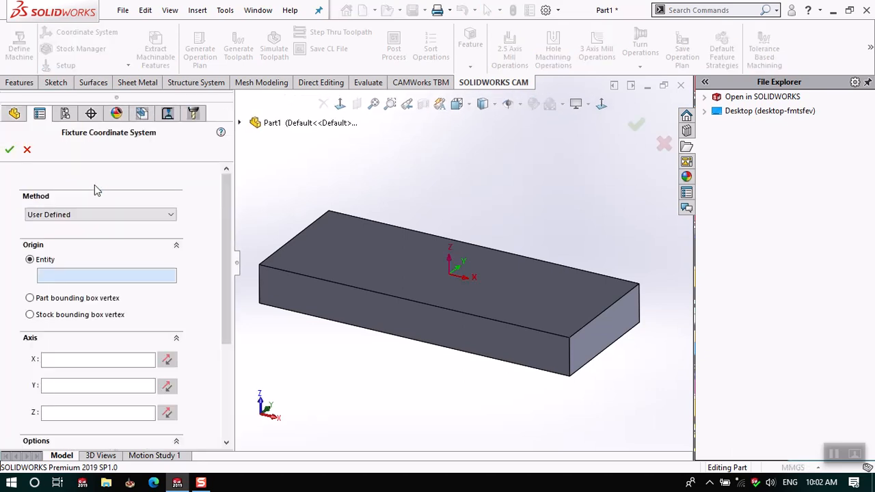
pyautogui.click(9, 150)
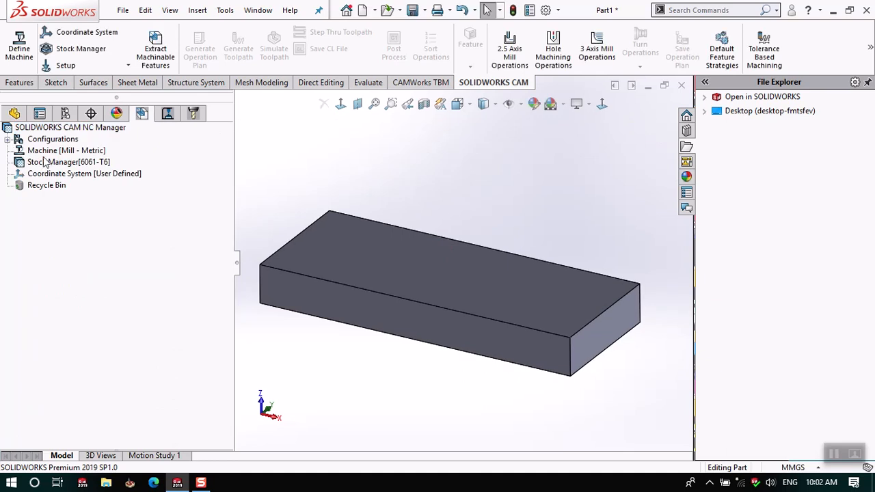
# Define the stock as an extruded sketch from Sketch2 with the Offset face end condition and an offset distance, and preview it
pyautogui.rightClick(50, 166)
pyautogui.click(63, 170)
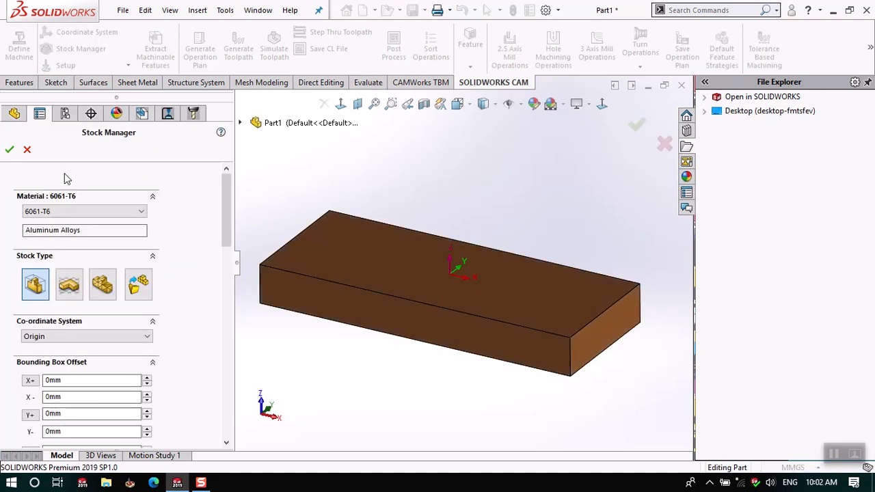
pyautogui.click(69, 286)
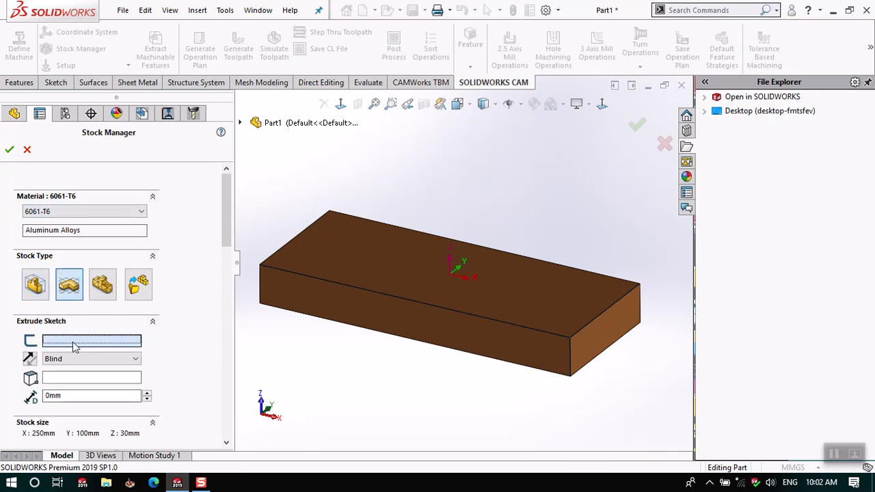
pyautogui.click(275, 126)
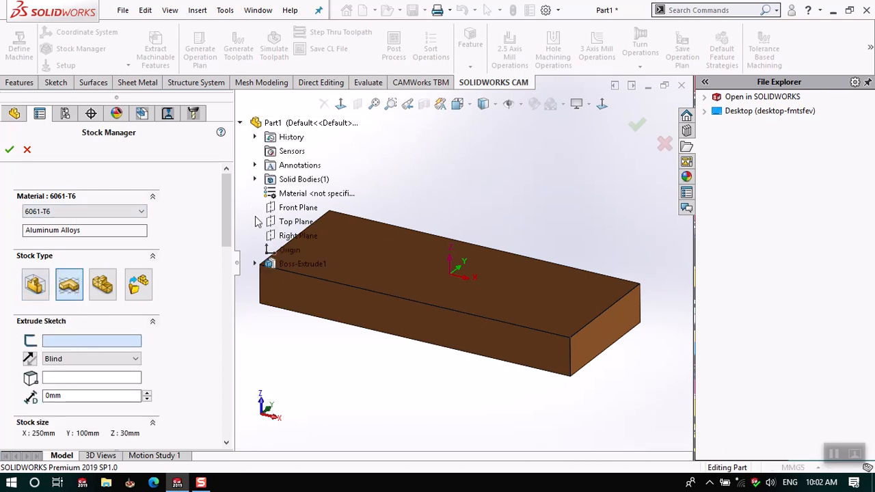
pyautogui.click(254, 264)
pyautogui.click(304, 278)
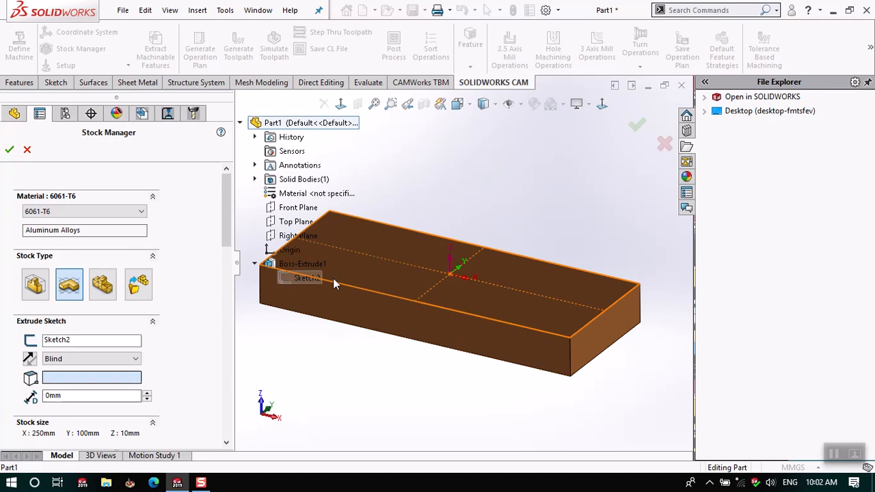
pyautogui.click(383, 285)
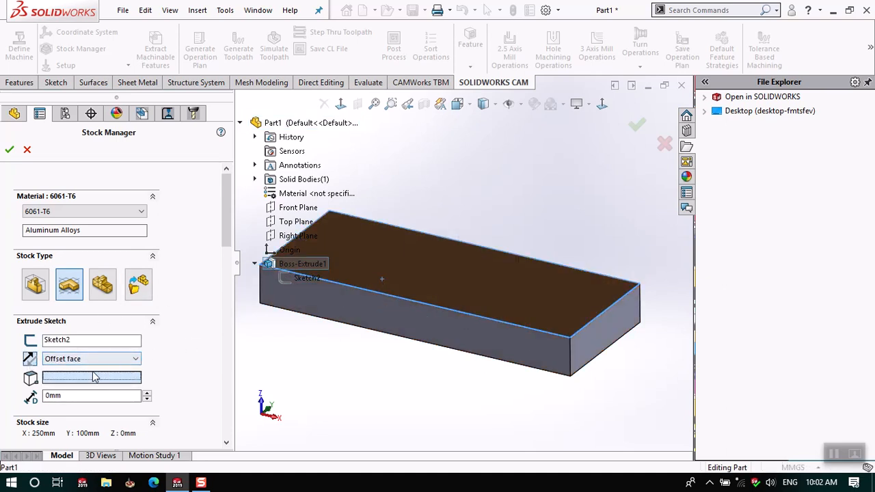
pyautogui.doubleClick(82, 392)
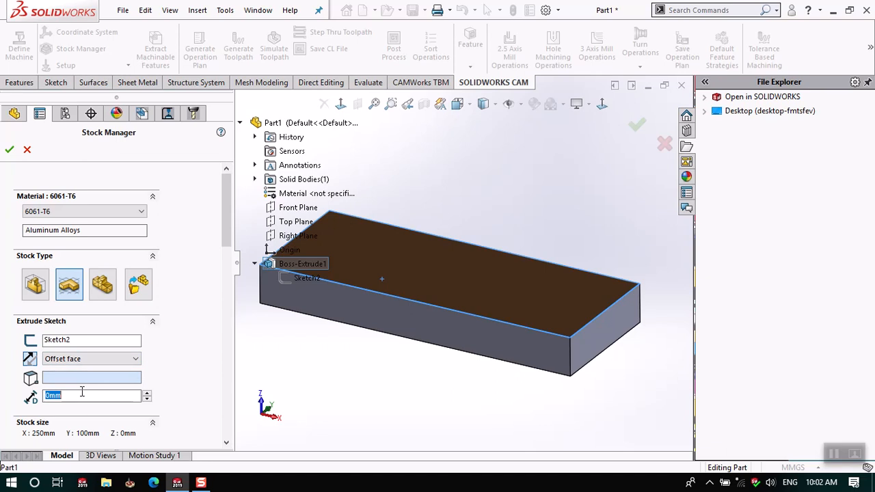
pyautogui.press('Return')
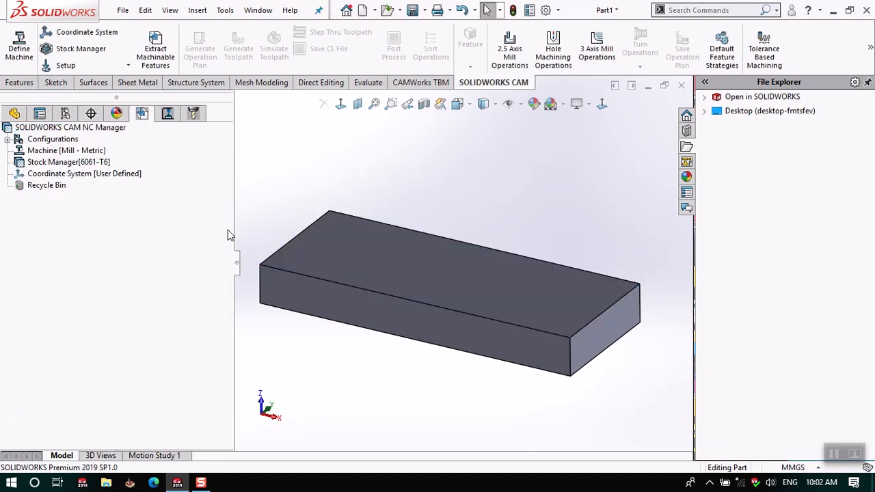
pyautogui.click(99, 161)
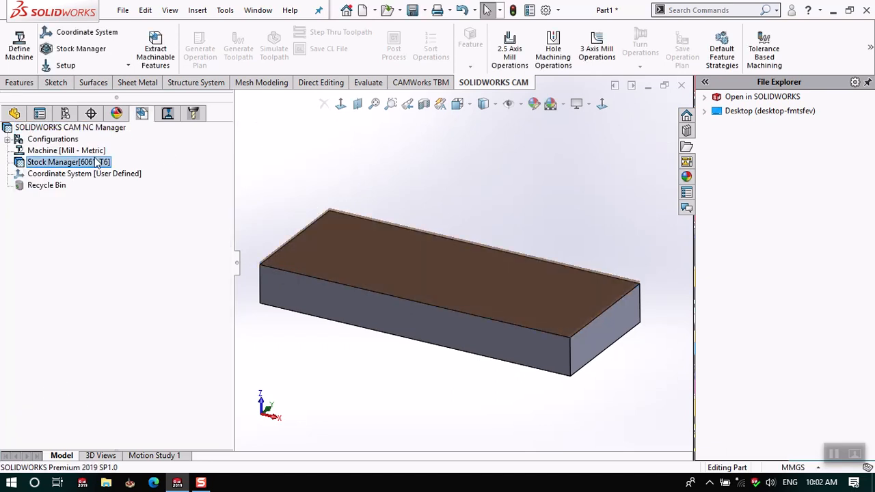
# Create a mill part setup on the block's upper face and include a Face feature with the Finish strategy
pyautogui.click(153, 60)
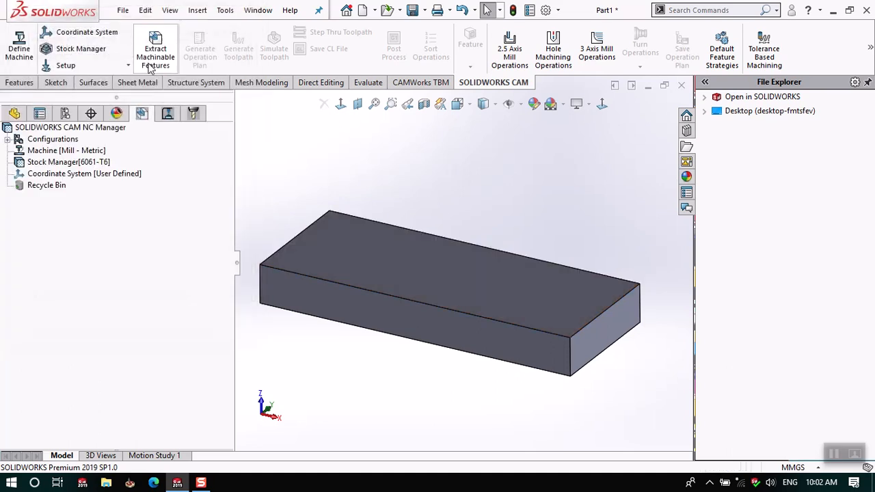
pyautogui.rightClick(76, 174)
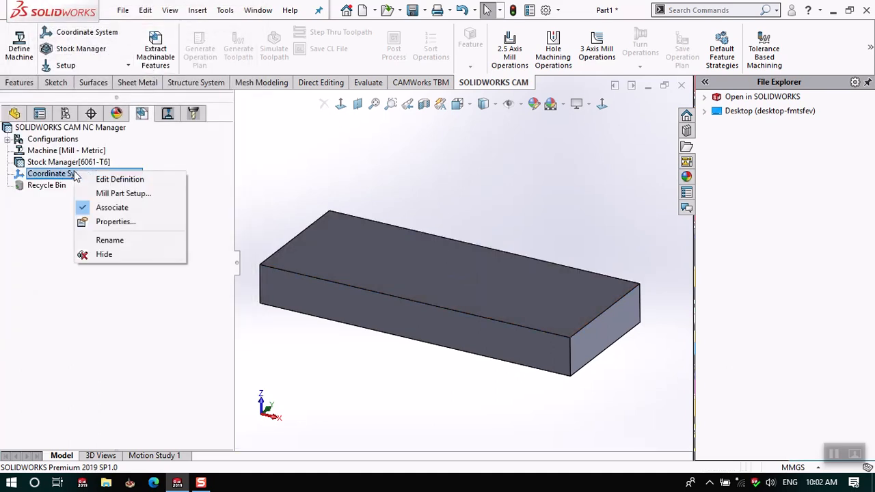
pyautogui.click(152, 195)
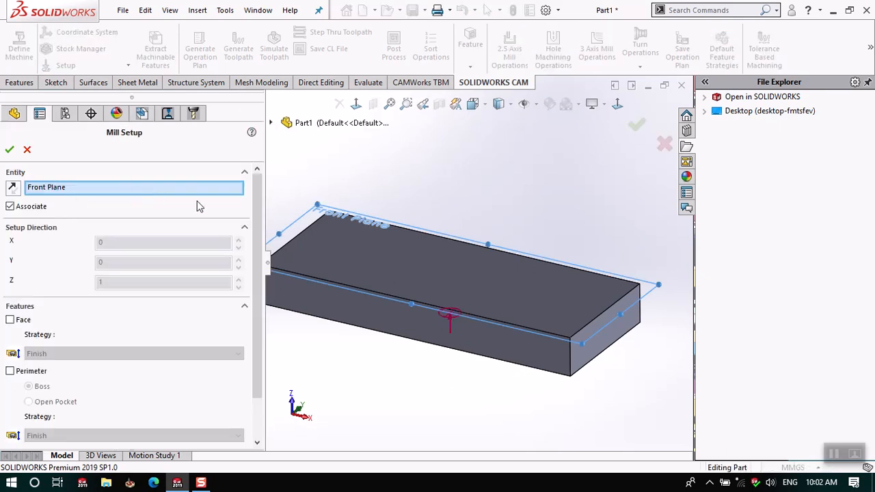
pyautogui.click(363, 254)
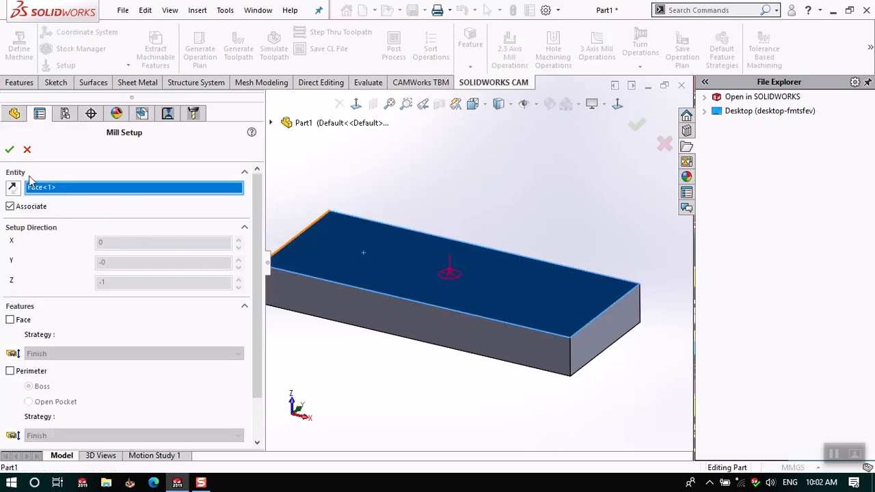
pyautogui.click(10, 320)
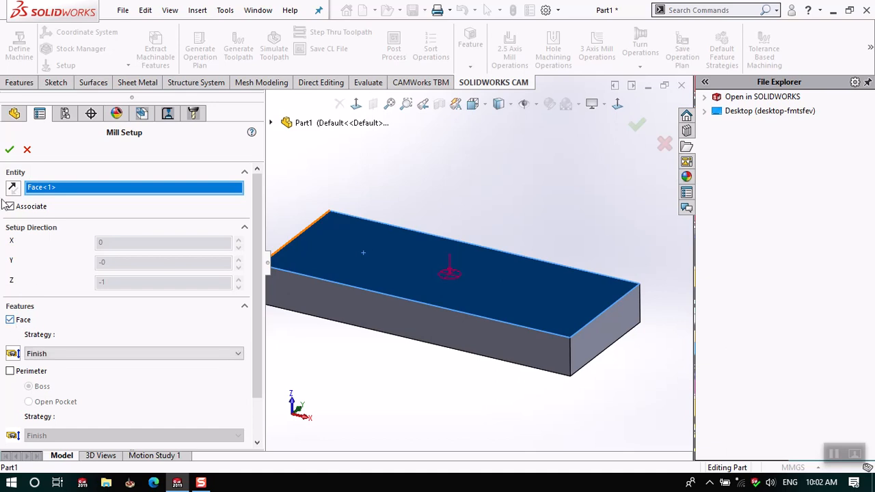
pyautogui.click(9, 149)
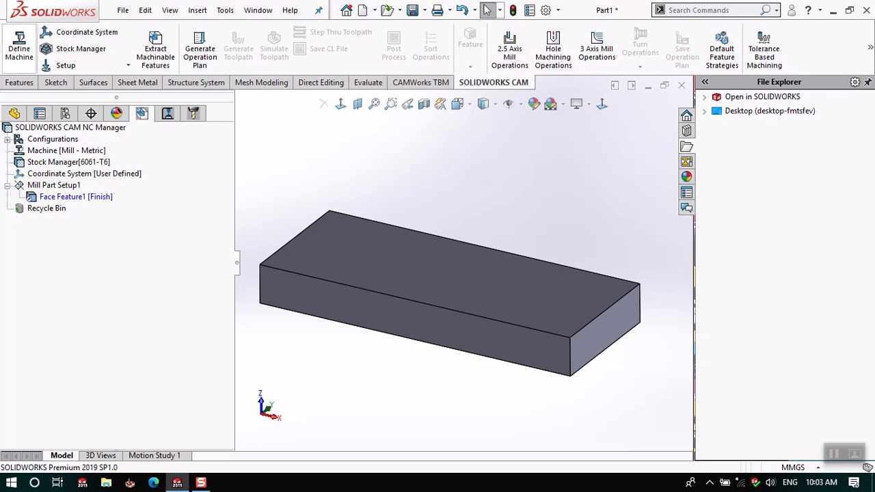
# Examine the face feature's outline and the material it covers above the block from several angles and distances
pyautogui.click(75, 196)
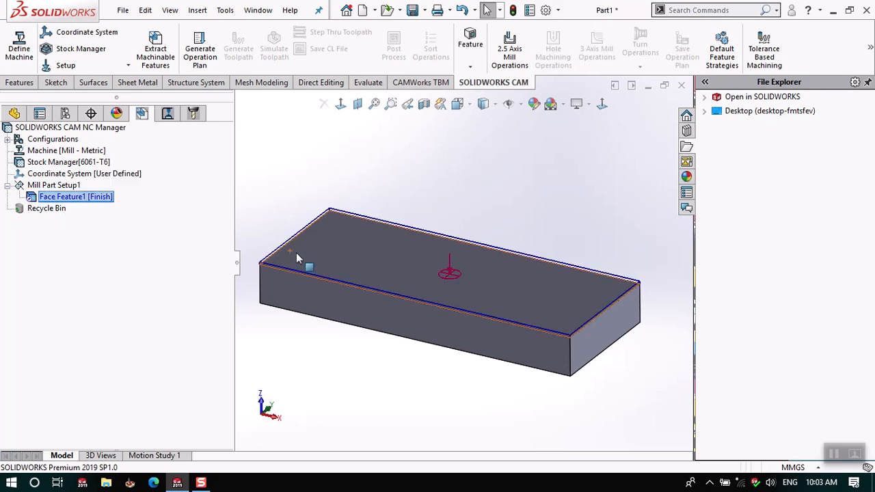
pyautogui.scroll(-2, 289, 274)
pyautogui.scroll(-3, 290, 272)
pyautogui.moveTo(339, 244); pyautogui.dragTo(342, 194, button='middle')
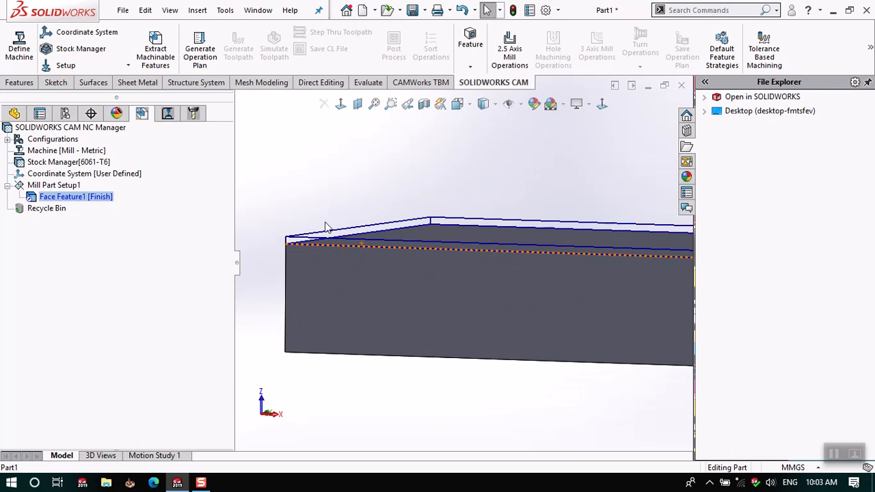
pyautogui.scroll(-4, 317, 255)
pyautogui.scroll(8, 301, 256)
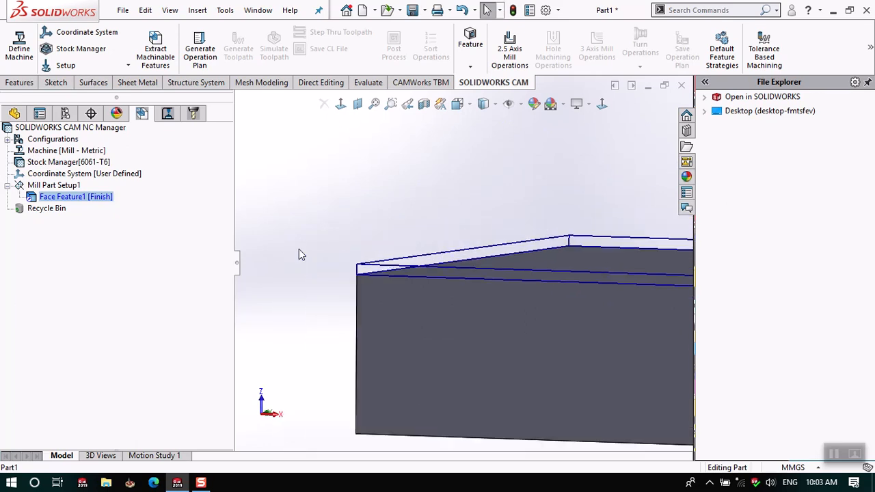
pyautogui.scroll(-4, 607, 290)
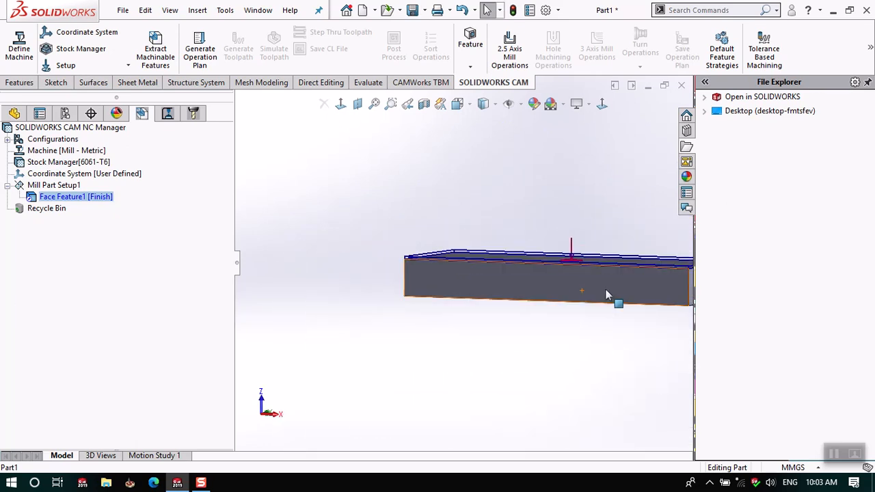
pyautogui.scroll(2, 561, 280)
pyautogui.scroll(-5, 352, 243)
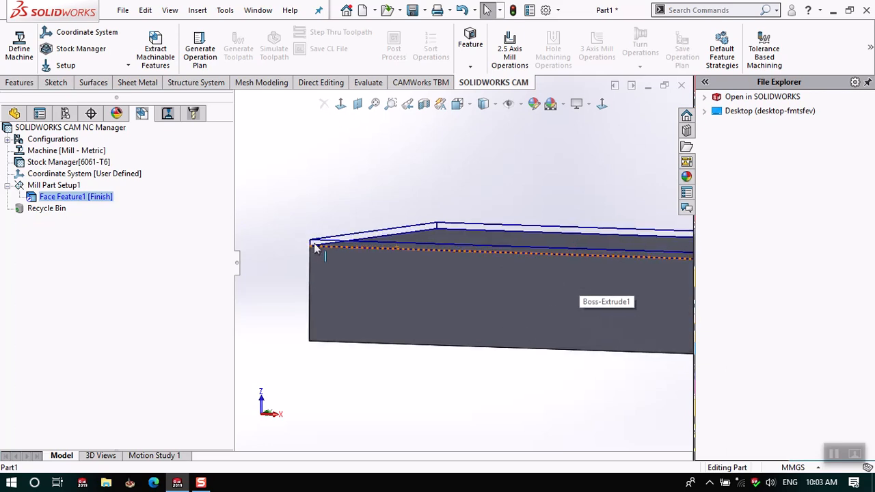
pyautogui.scroll(4, 352, 246)
pyautogui.scroll(1, 200, 55)
pyautogui.scroll(5, 294, 123)
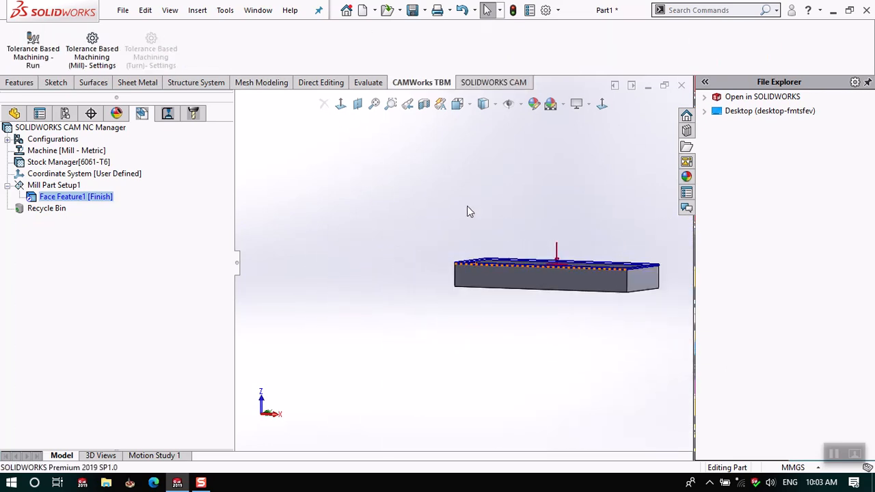
pyautogui.scroll(-3, 531, 231)
pyautogui.moveTo(444, 138); pyautogui.dragTo(426, 203, button='middle')
# Generate the operation plan for the face feature and the toolpath for its face mill operation
pyautogui.rightClick(84, 196)
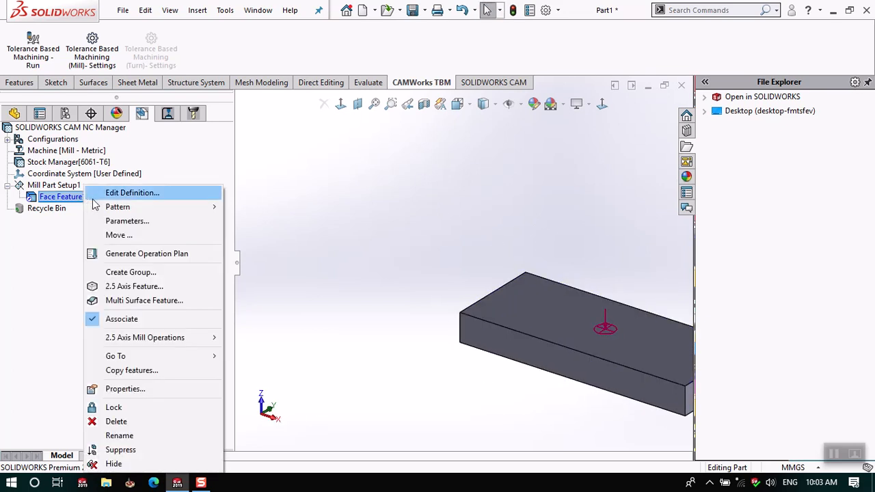
pyautogui.click(141, 253)
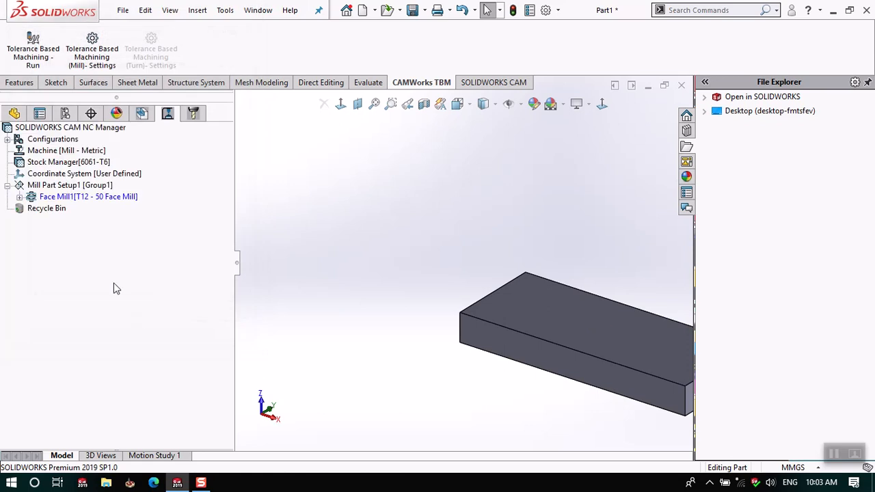
pyautogui.click(75, 200)
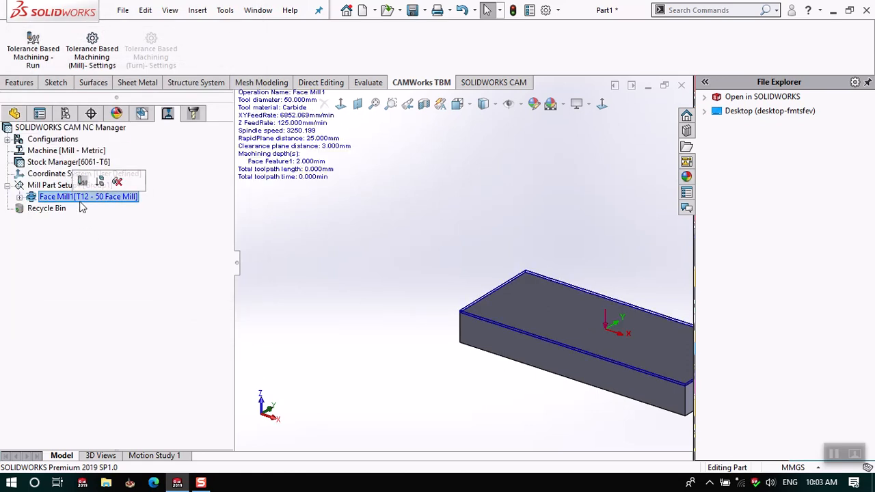
pyautogui.rightClick(115, 206)
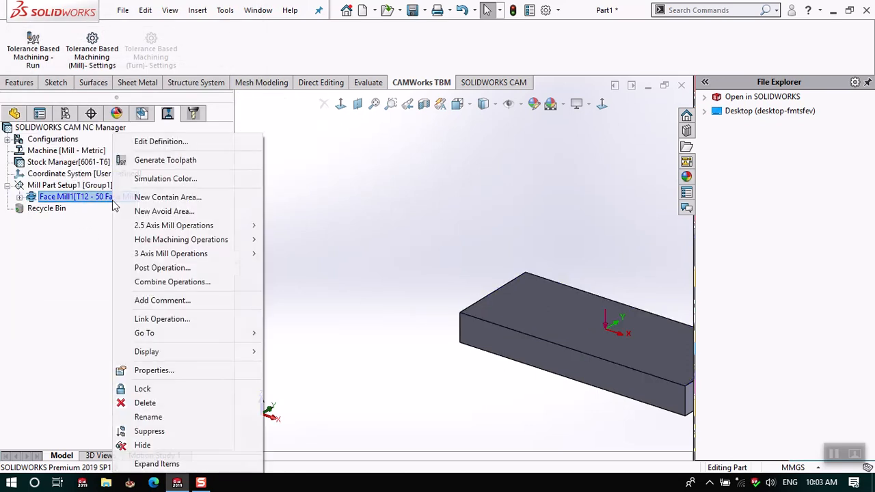
pyautogui.click(140, 163)
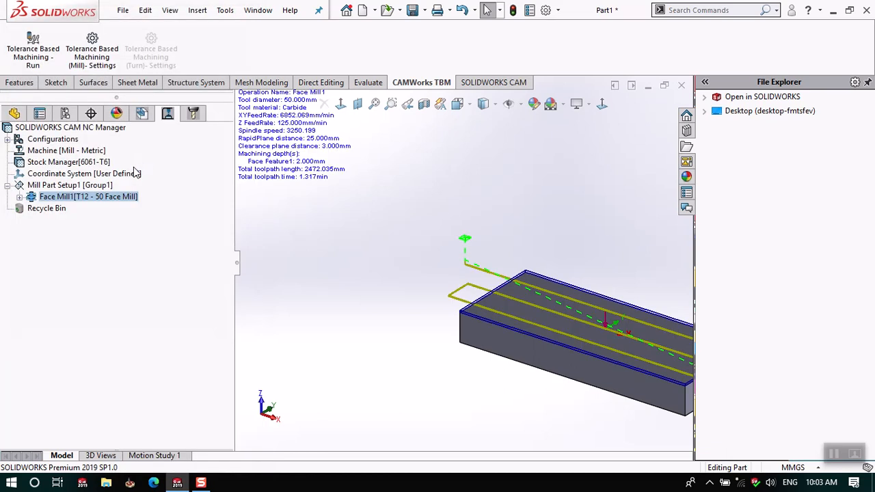
# Replace the face mill operation's tool with the 10MM CRB 2FL 22 LOC flat end mill from the tool crib, including its corresponding holder
pyautogui.scroll(4, 452, 265)
pyautogui.scroll(-1, 451, 266)
pyautogui.scroll(-4, 631, 309)
pyautogui.scroll(3, 472, 265)
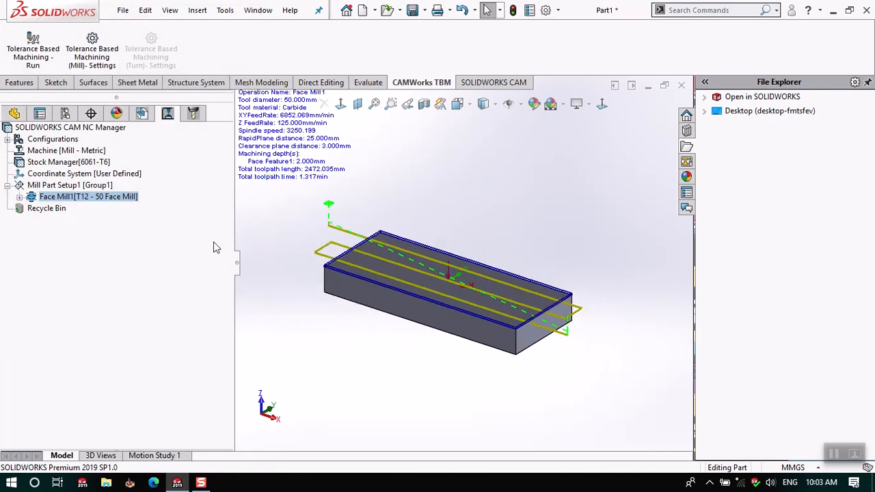
pyautogui.rightClick(123, 199)
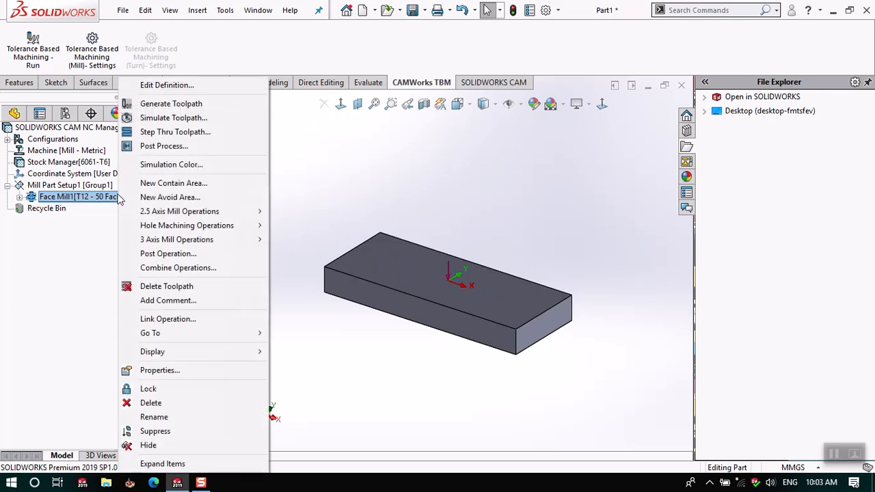
pyautogui.click(165, 87)
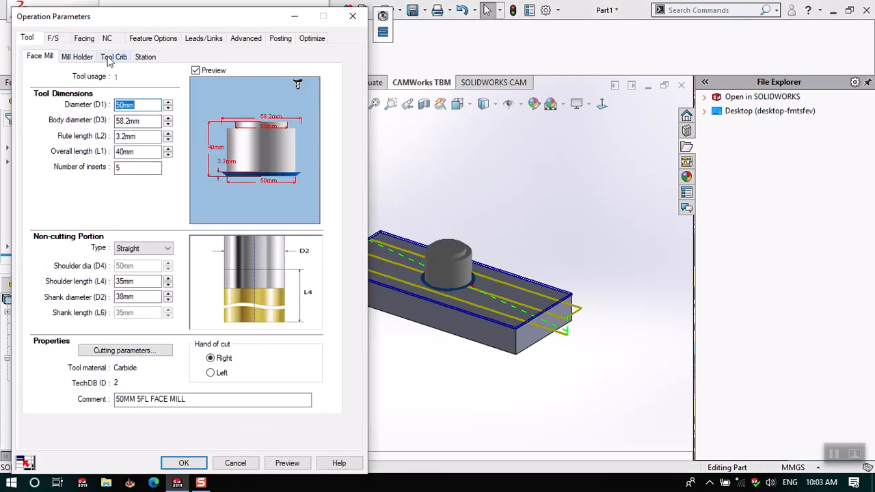
pyautogui.click(112, 57)
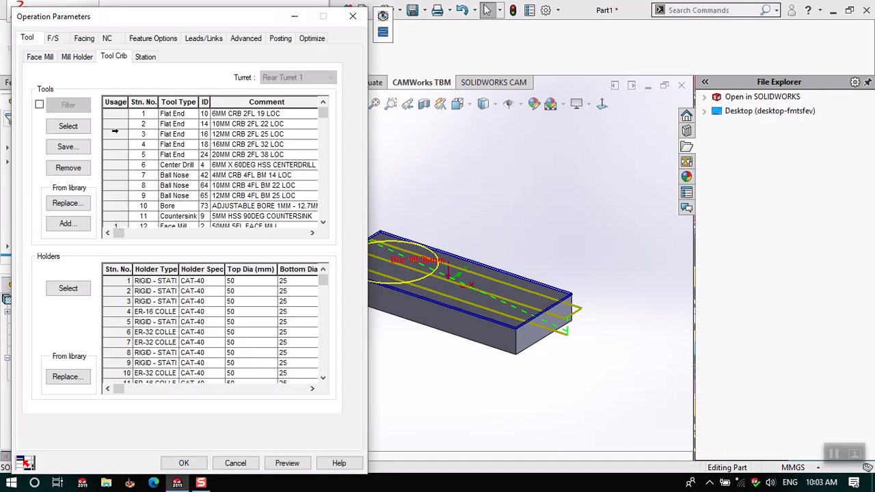
pyautogui.click(111, 127)
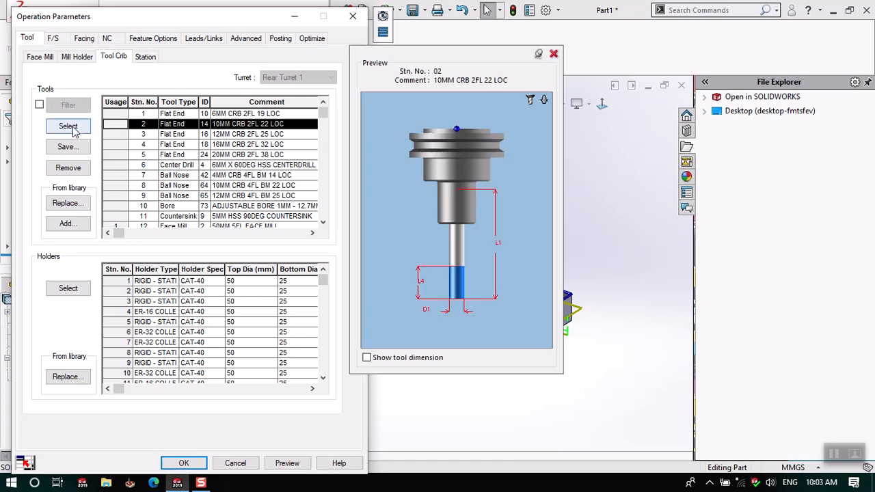
pyautogui.click(68, 125)
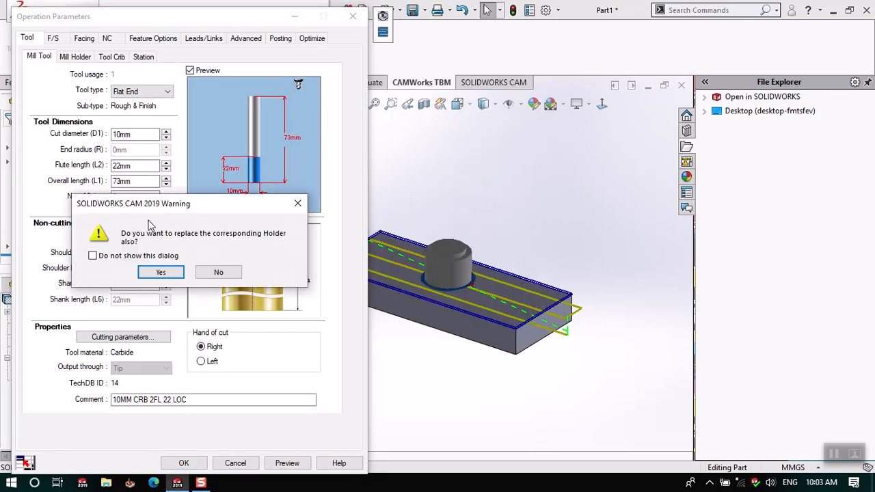
pyautogui.click(163, 272)
pyautogui.click(185, 462)
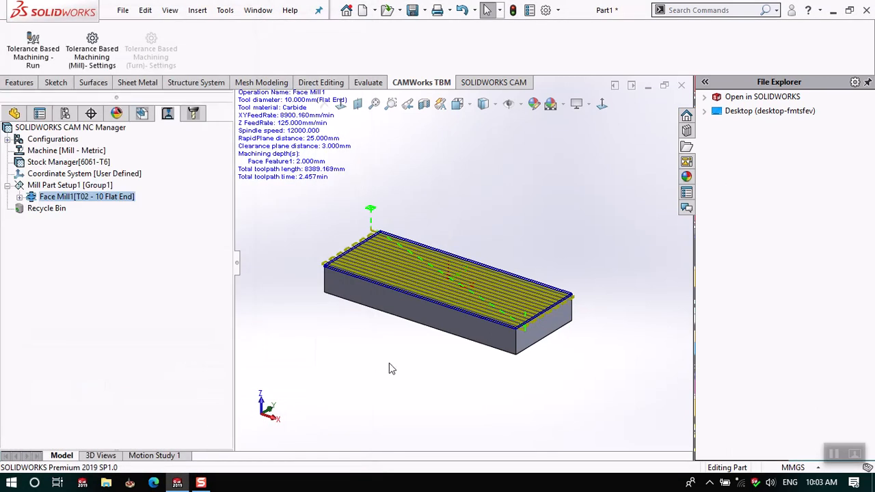
# Try to switch the face mill operation to the 10MM CRB 4FL BM 22 LOC ball nose tool from the tool crib
pyautogui.scroll(-3, 472, 281)
pyautogui.scroll(4, 468, 282)
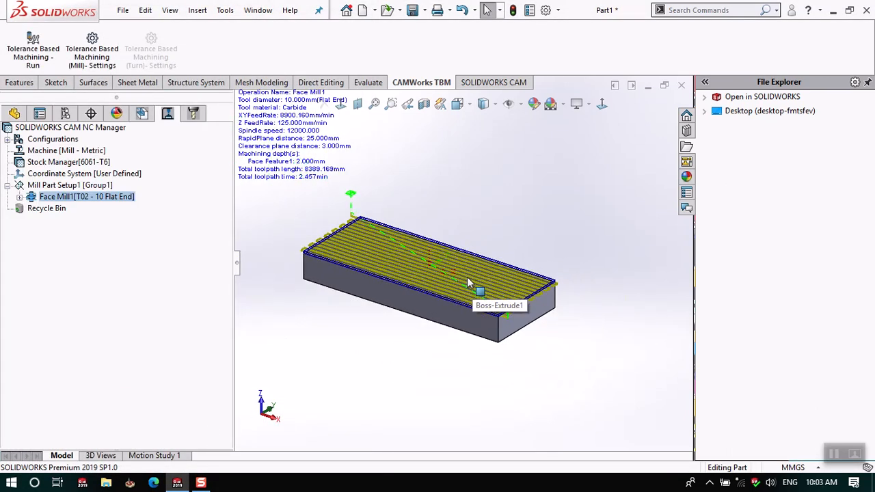
pyautogui.scroll(-3, 389, 253)
pyautogui.moveTo(388, 251)
pyautogui.mouseDown(button='middle')
pyautogui.moveTo(387, 296)
pyautogui.moveTo(383, 260)
pyautogui.mouseUp(button='middle')
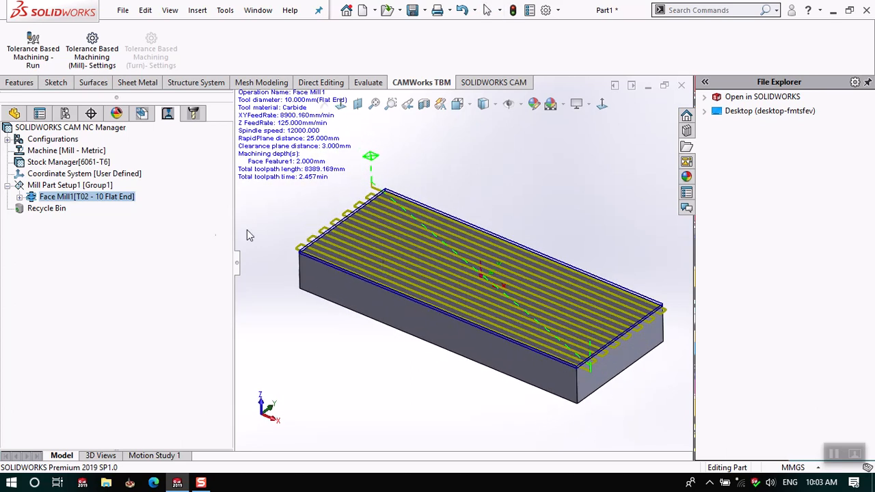
pyautogui.rightClick(122, 198)
pyautogui.click(174, 103)
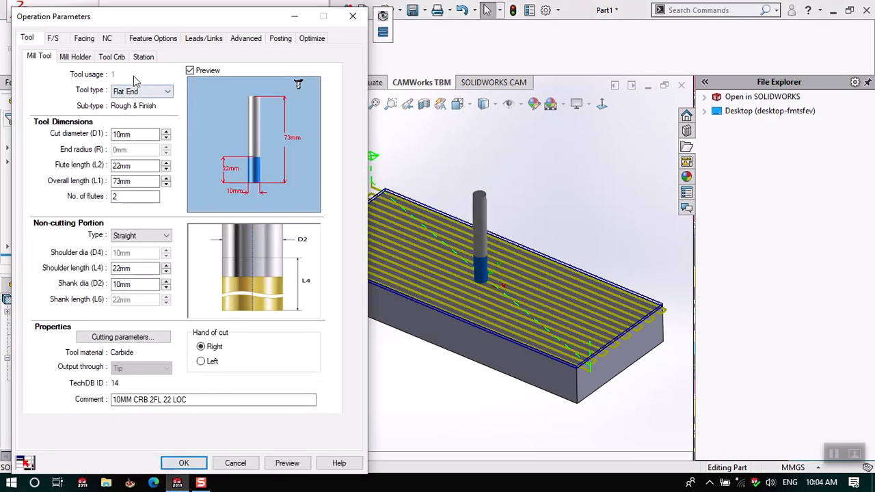
pyautogui.click(112, 60)
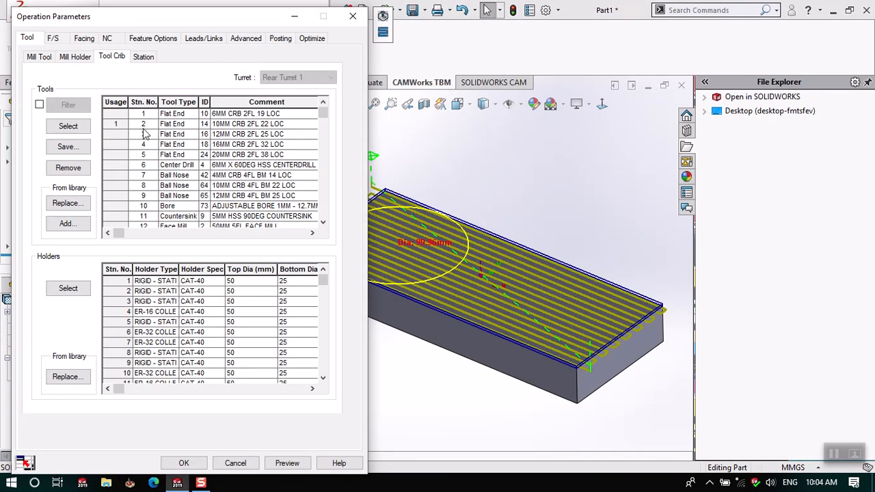
pyautogui.click(130, 175)
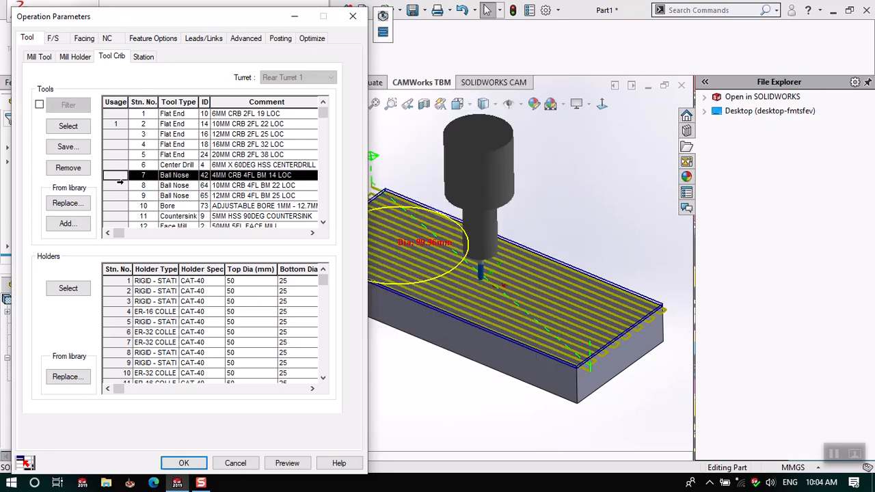
pyautogui.click(120, 184)
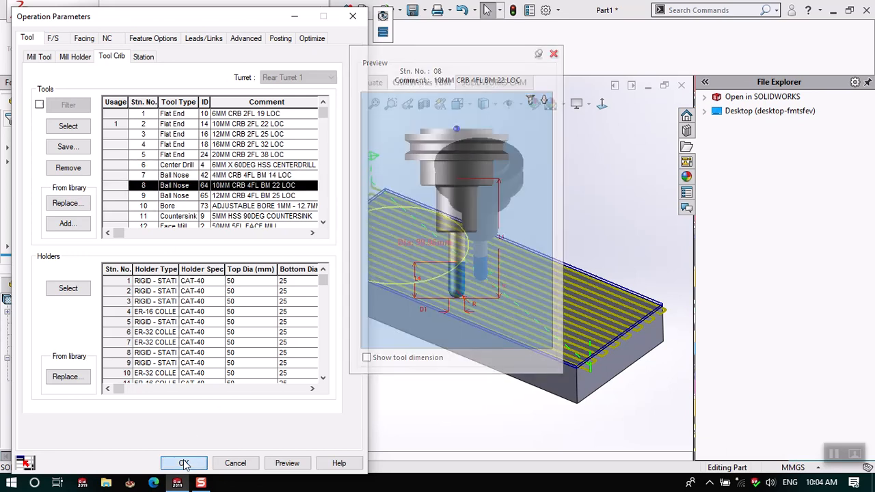
pyautogui.click(184, 463)
pyautogui.rightClick(119, 196)
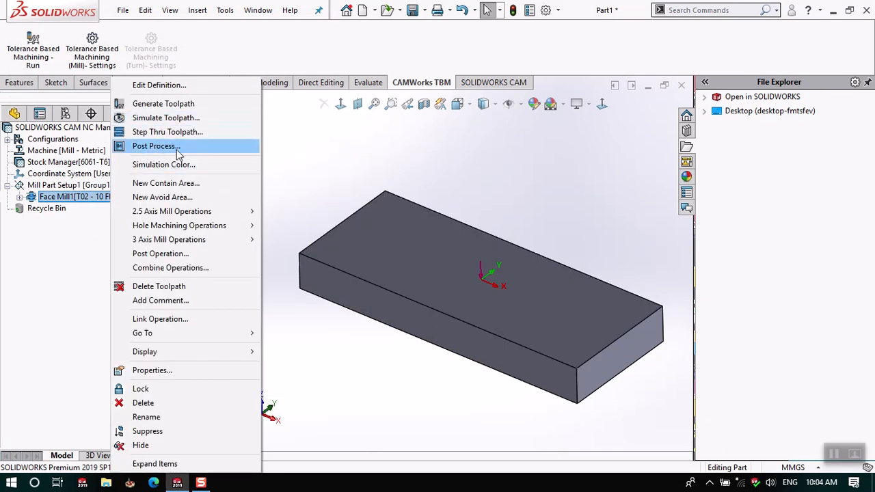
pyautogui.click(288, 169)
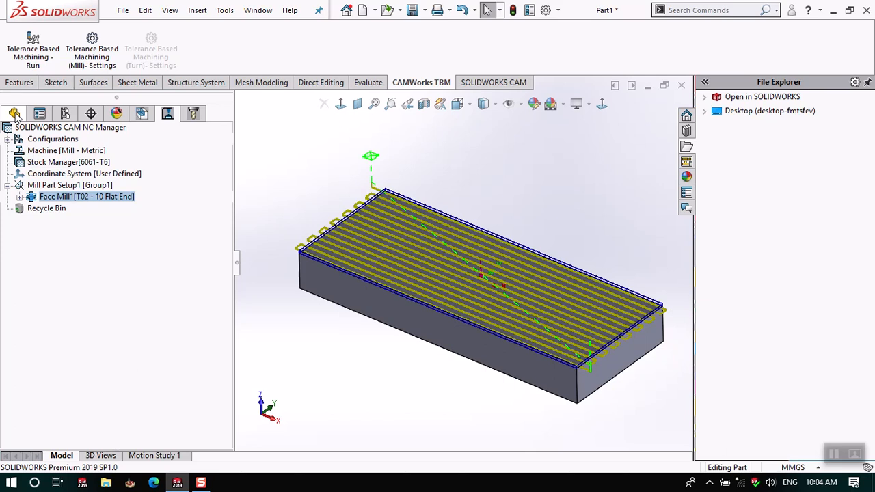
# Set the block's length to 280 mm
pyautogui.click(14, 114)
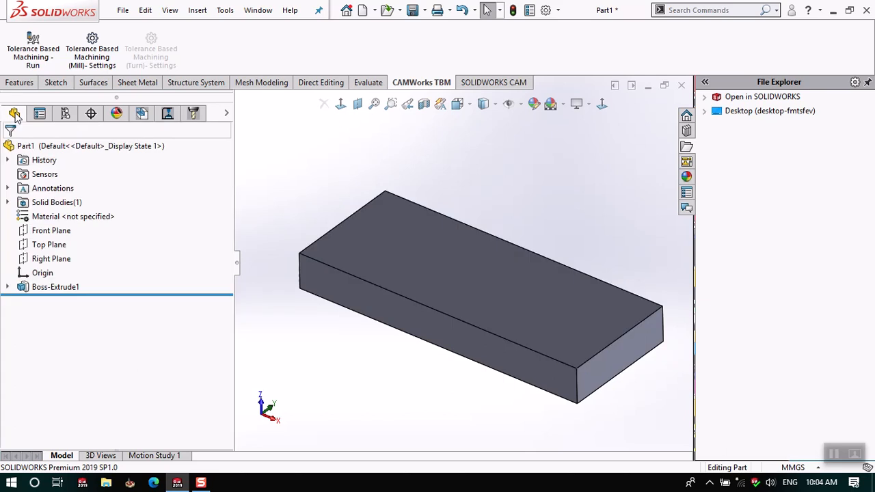
pyautogui.click(445, 326)
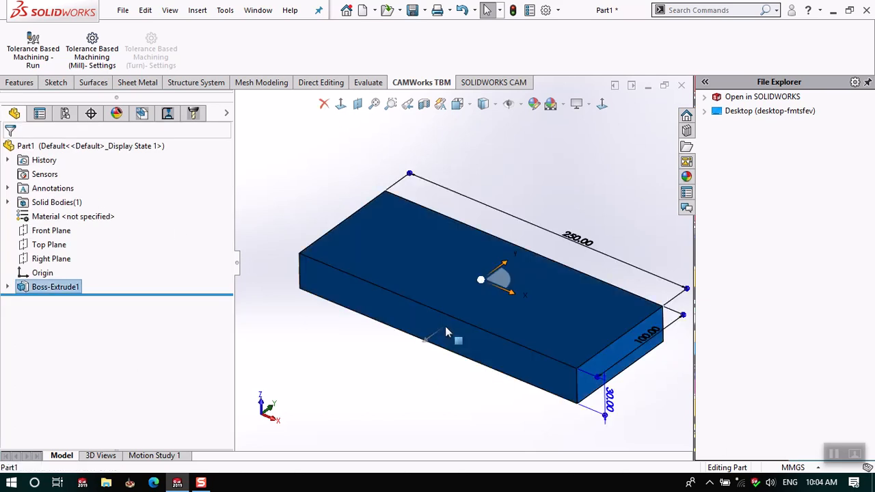
pyautogui.doubleClick(590, 244)
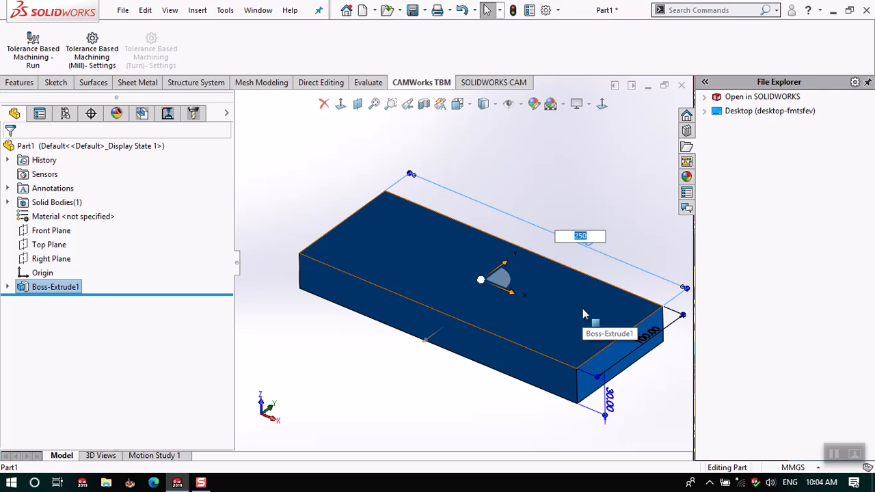
pyautogui.write('280')
pyautogui.press('Return')
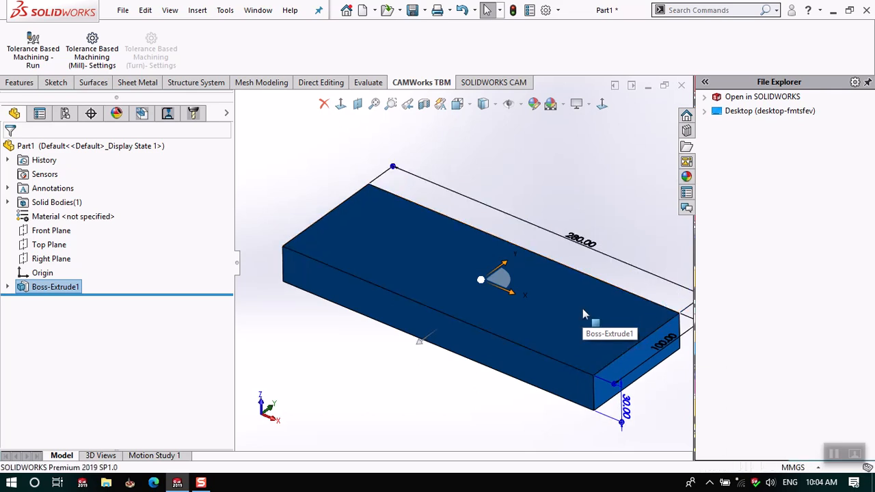
pyautogui.click(417, 393)
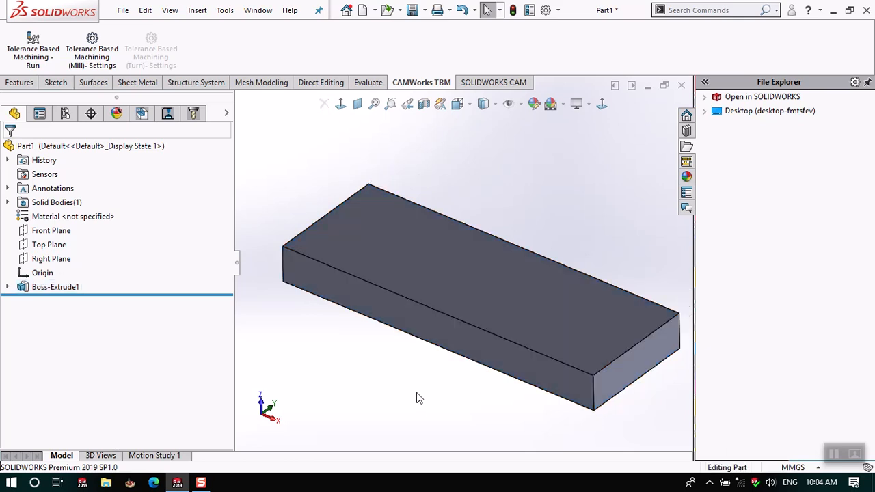
# Rebuild the CAM data for the resized block and review its face mill toolpath and face feature
pyautogui.click(170, 115)
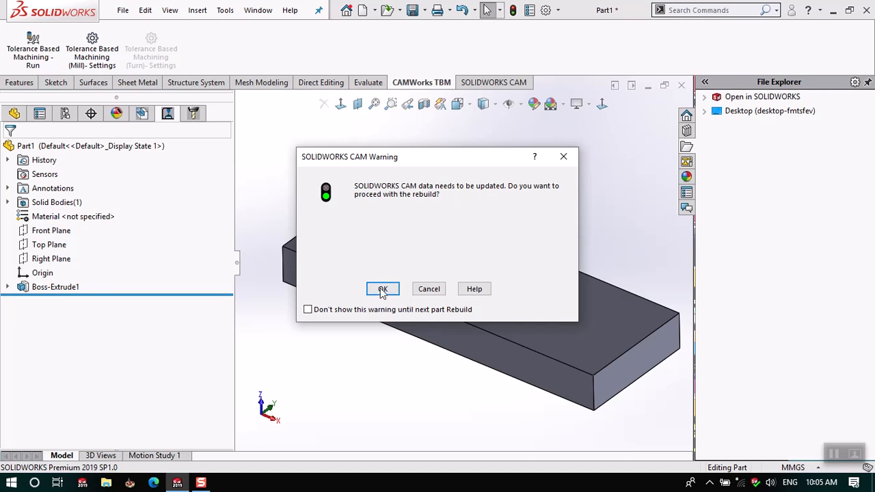
pyautogui.click(382, 289)
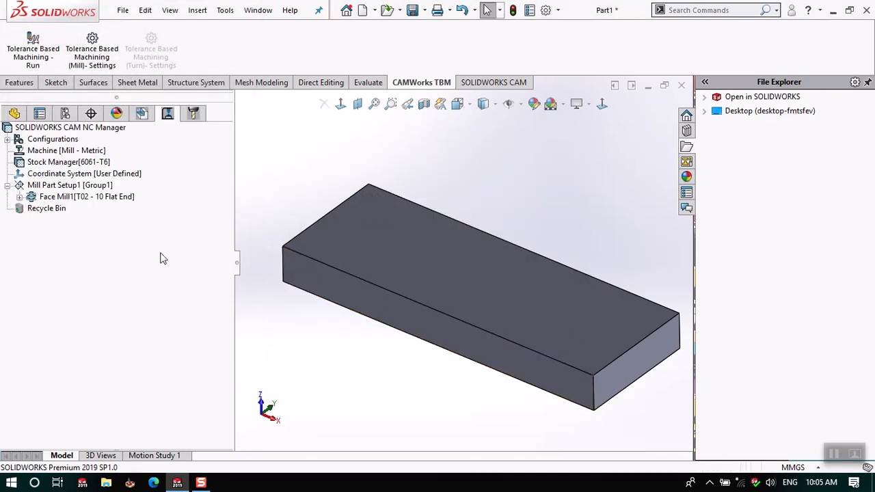
pyautogui.click(102, 198)
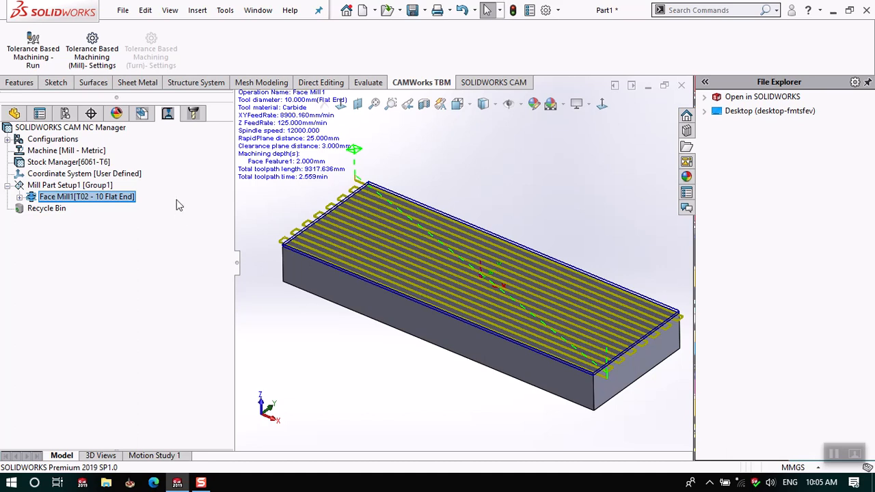
pyautogui.click(143, 114)
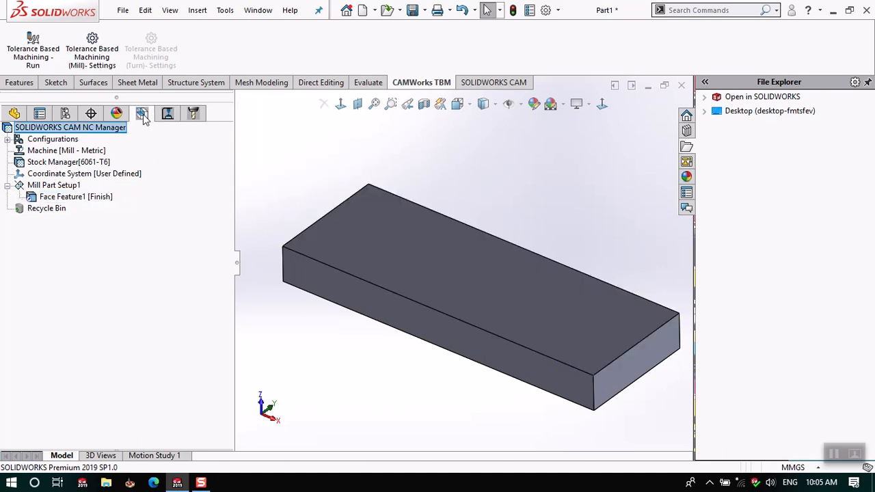
# Sketch a corner rectangle about 46 × 57 mm on the block's top face, starting on its short left edge, for an extruded boss
pyautogui.click(15, 113)
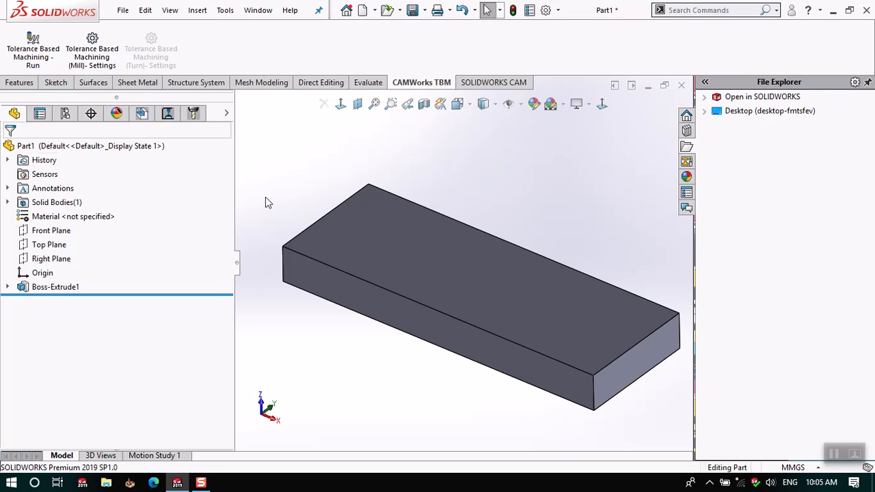
pyautogui.click(21, 83)
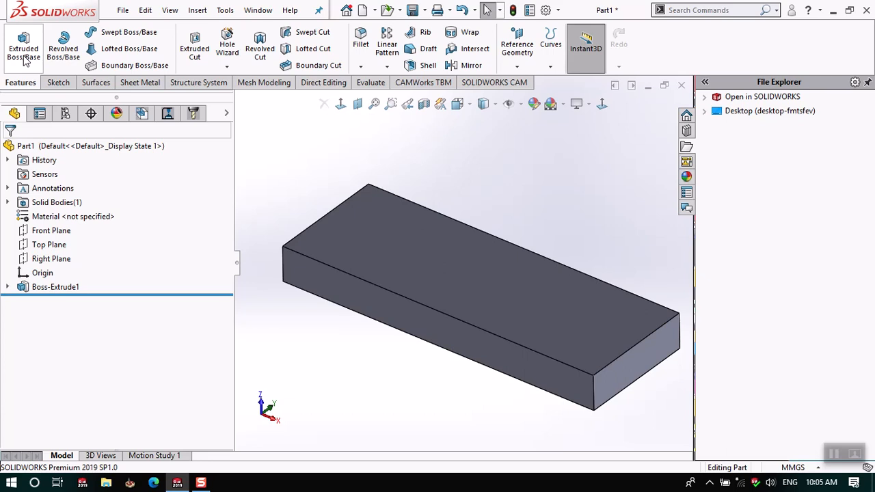
pyautogui.click(22, 56)
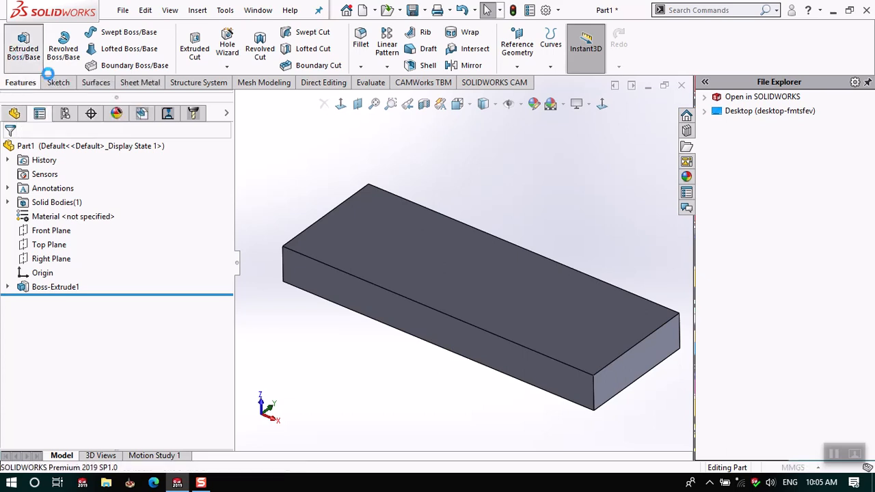
pyautogui.click(356, 224)
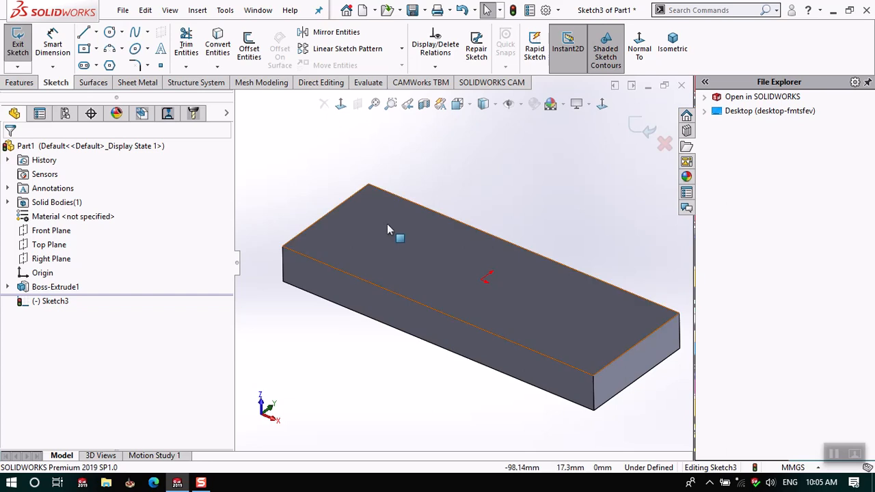
pyautogui.click(340, 103)
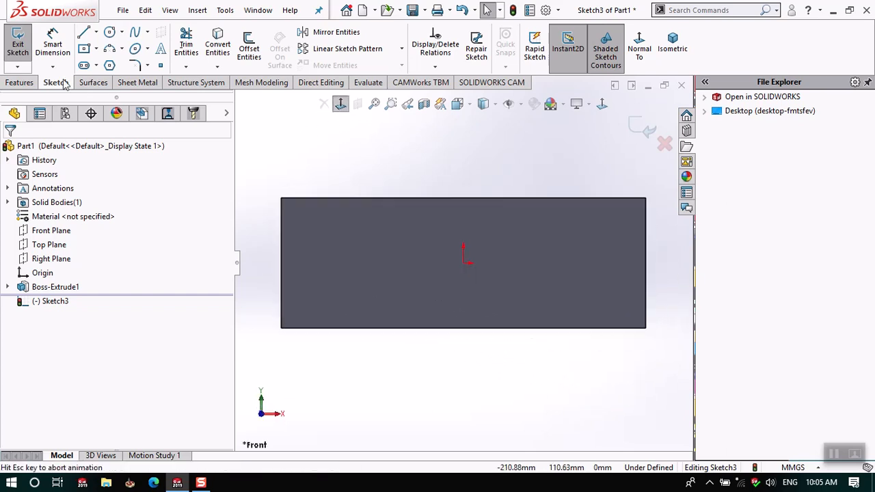
pyautogui.click(96, 48)
pyautogui.click(115, 65)
pyautogui.click(281, 222)
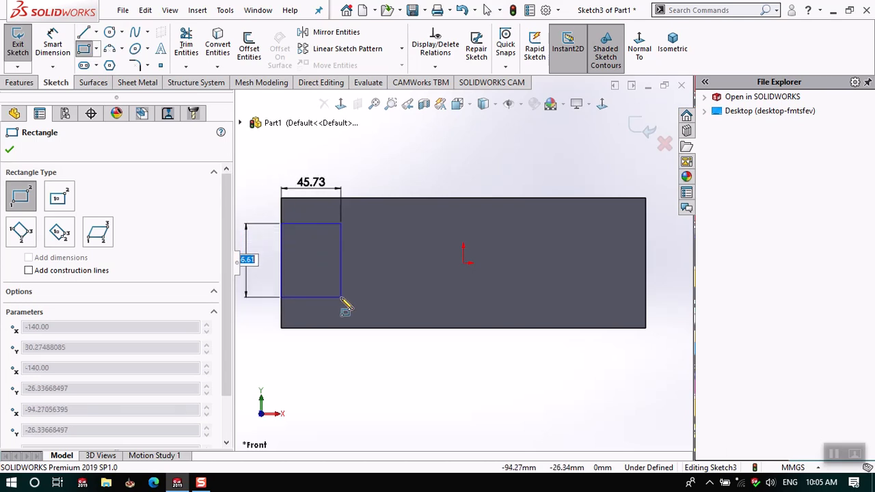
pyautogui.click(341, 297)
pyautogui.click(9, 149)
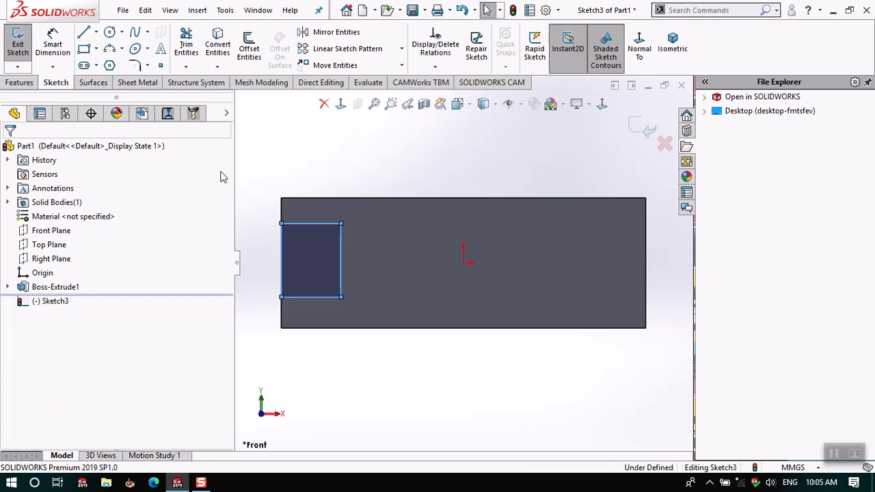
pyautogui.click(277, 169)
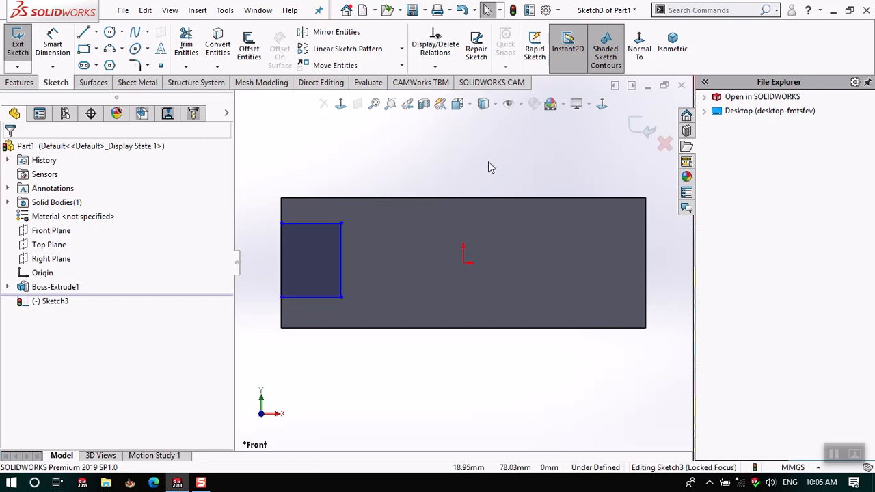
# Extrude the rectangle 10 mm upward with Merge result turned off to make a separate body
pyautogui.click(644, 128)
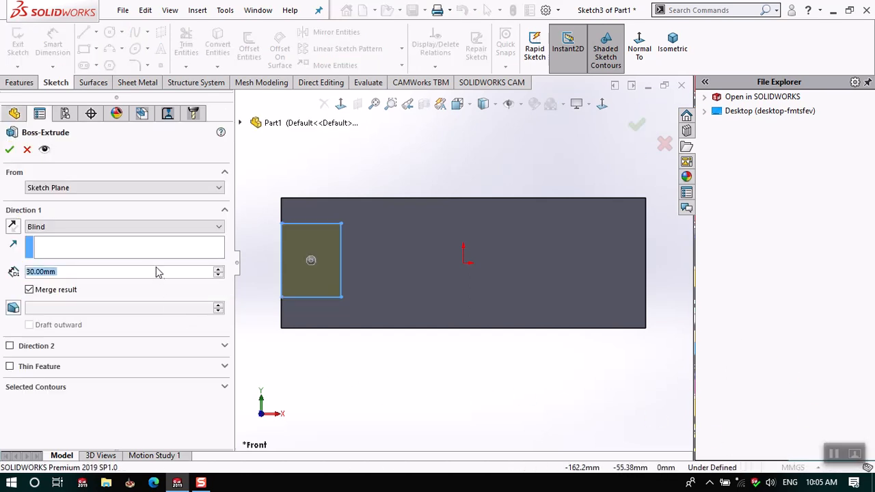
pyautogui.moveTo(361, 341); pyautogui.dragTo(327, 223, button='middle')
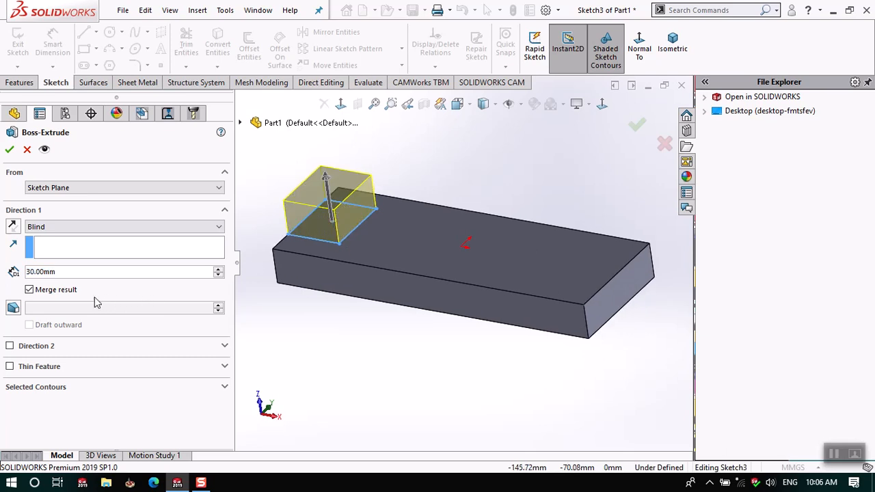
pyautogui.click(29, 290)
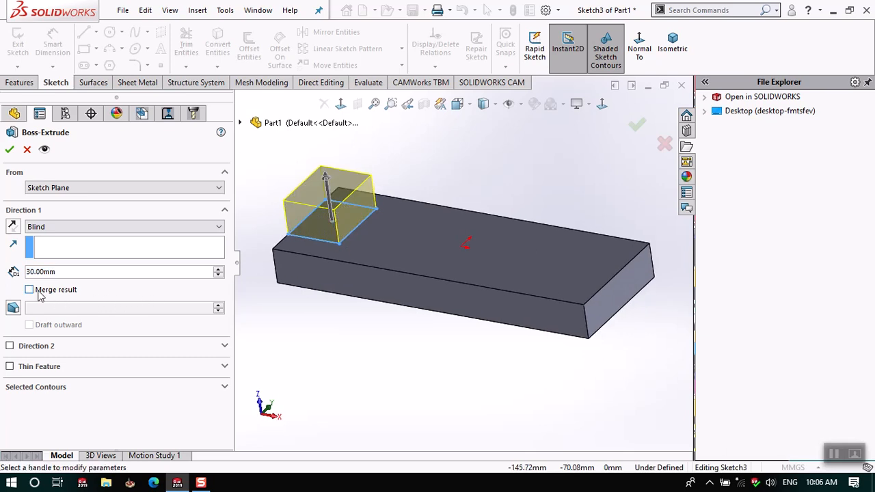
pyautogui.moveTo(387, 172); pyautogui.dragTo(386, 154, button='middle')
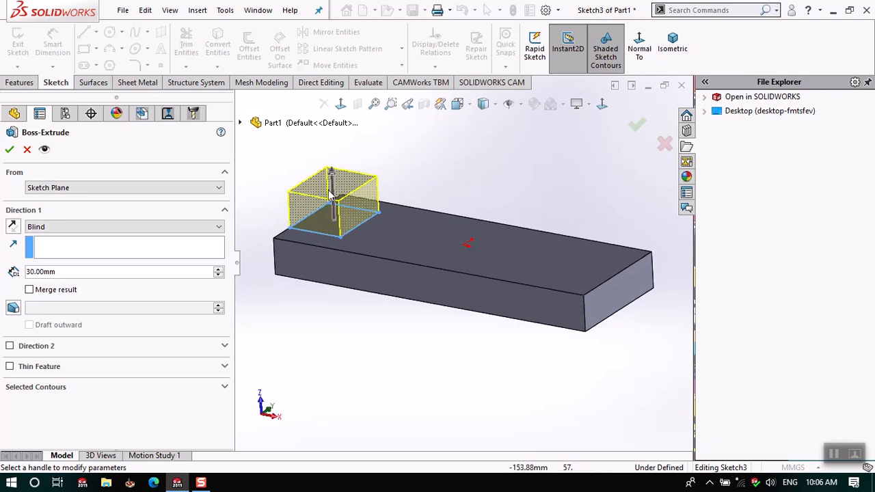
pyautogui.click(218, 275)
pyautogui.click(218, 275)
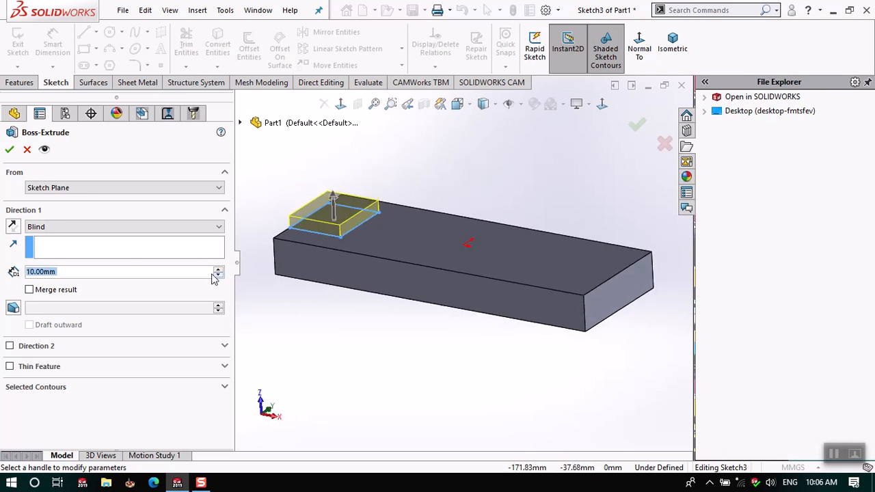
pyautogui.click(9, 149)
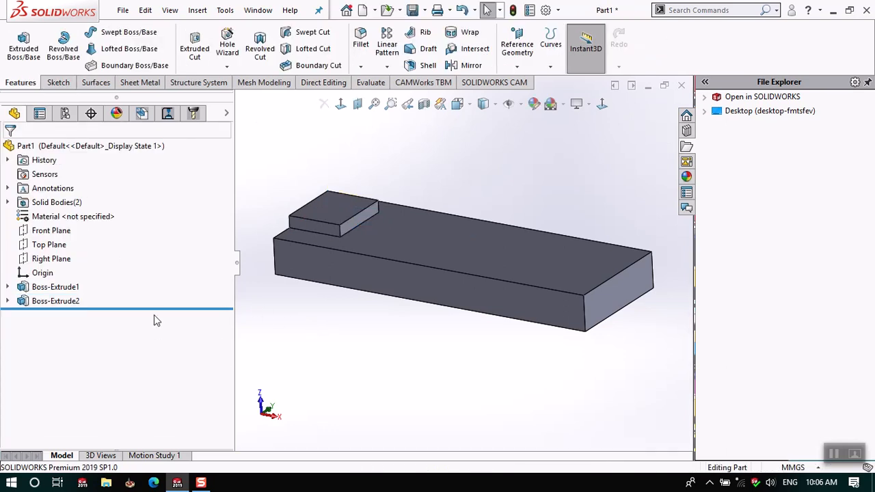
# Check the part's solid bodies in the feature tree
pyautogui.click(49, 204)
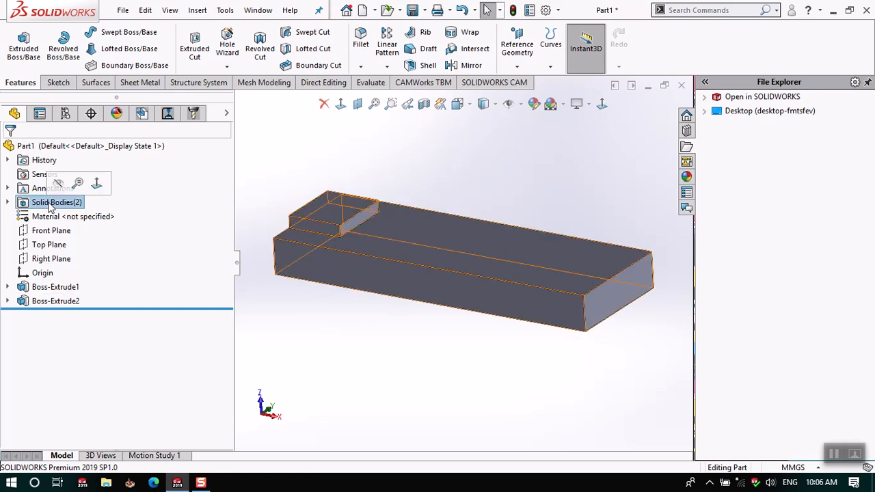
pyautogui.click(8, 202)
pyautogui.click(8, 202)
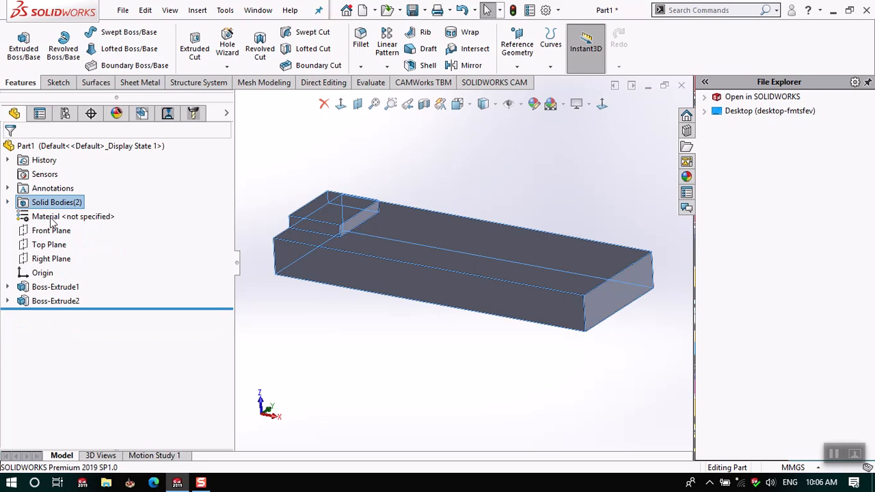
pyautogui.click(289, 351)
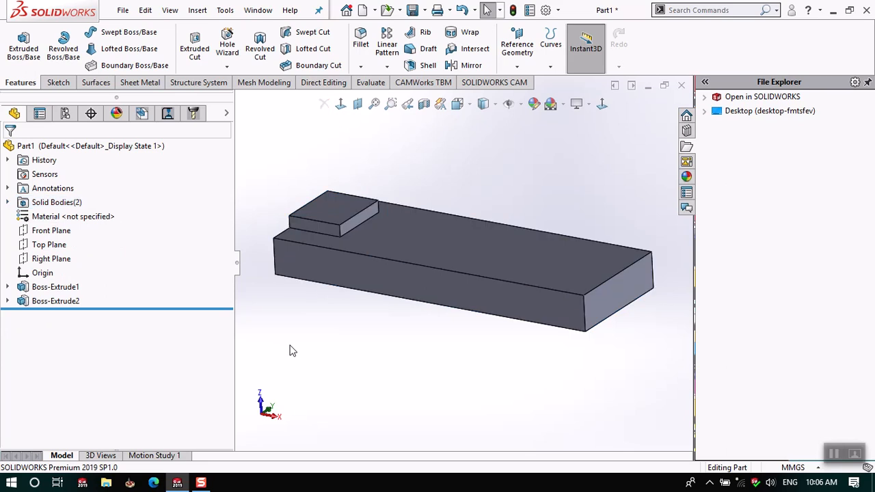
# Rebuild the CAM data for the part with the added body and display the face mill toolpath
pyautogui.click(169, 115)
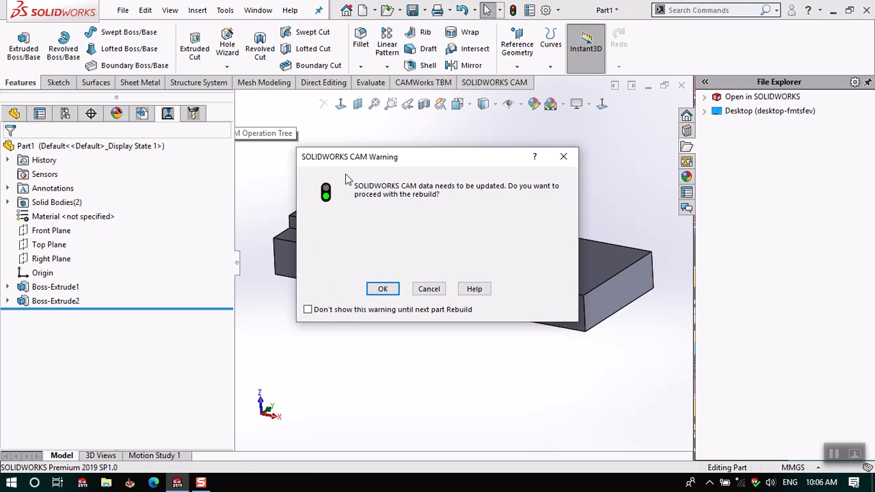
pyautogui.click(384, 289)
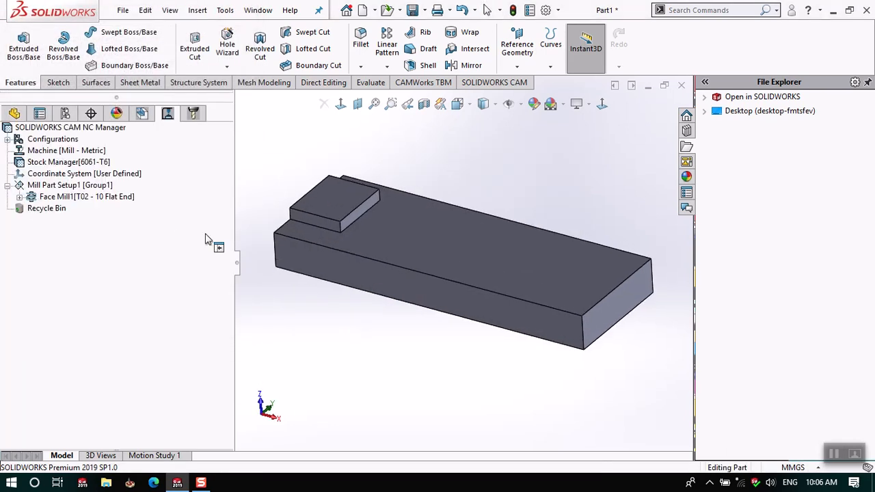
pyautogui.click(120, 198)
# Examine how the face mill toolpath runs around and through the raised rectangular body from several angles and distances
pyautogui.moveTo(393, 318); pyautogui.dragTo(400, 351, button='middle')
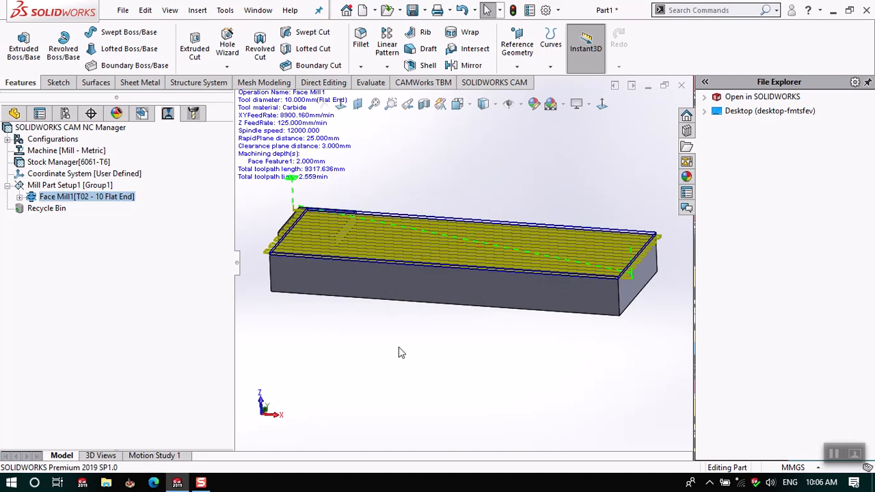
pyautogui.moveTo(415, 322); pyautogui.dragTo(404, 294, button='middle')
pyautogui.scroll(-5, 374, 195)
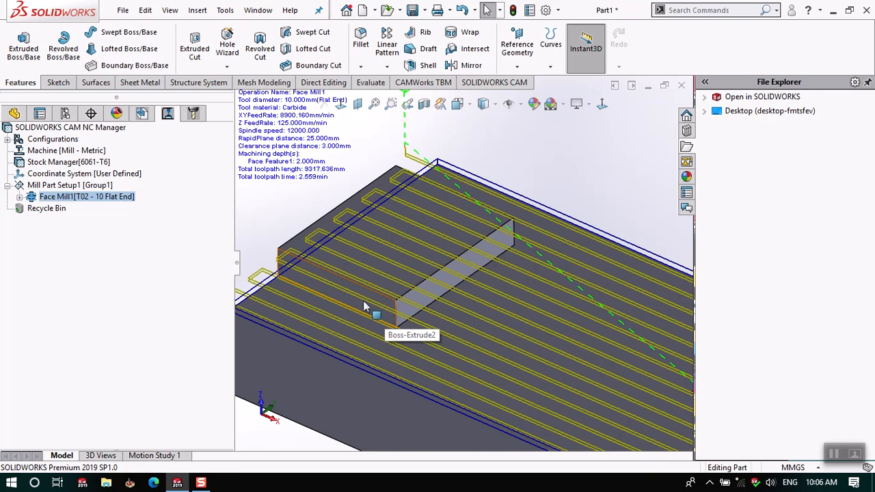
pyautogui.scroll(3, 403, 240)
pyautogui.scroll(2, 402, 248)
pyautogui.scroll(-3, 410, 239)
pyautogui.scroll(-1, 555, 272)
pyautogui.scroll(-1, 555, 272)
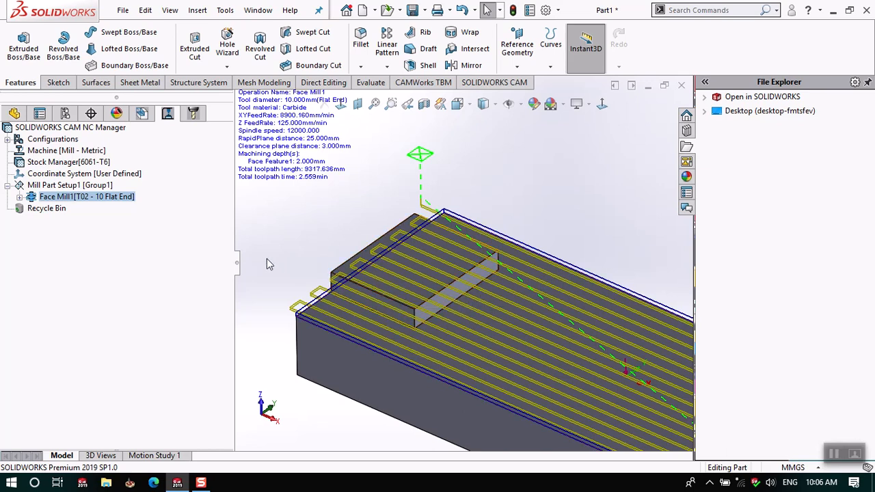
# Add an avoid area to the Face Mill1 operation using the four top edges of the raised rectangular body
pyautogui.click(72, 187)
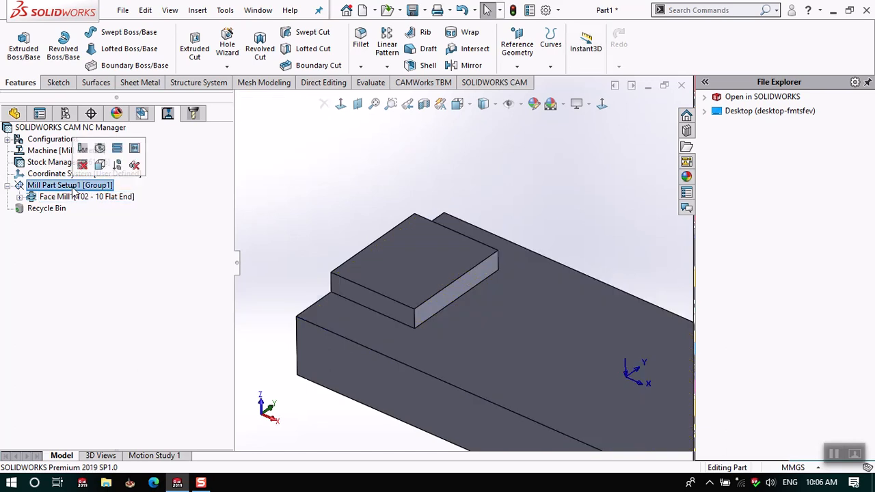
pyautogui.rightClick(73, 189)
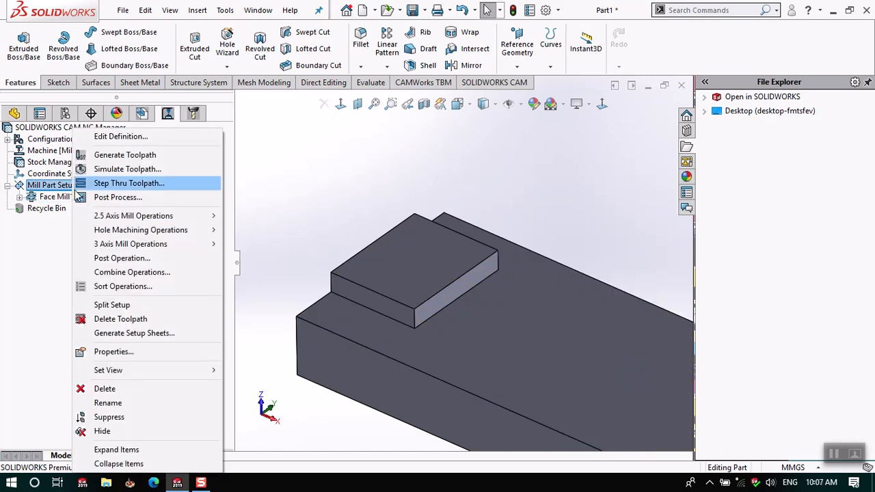
pyautogui.click(61, 196)
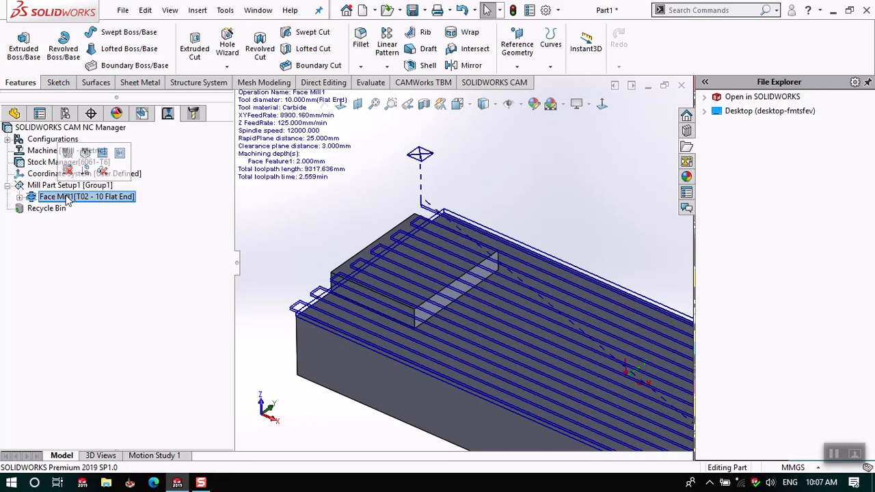
pyautogui.rightClick(65, 197)
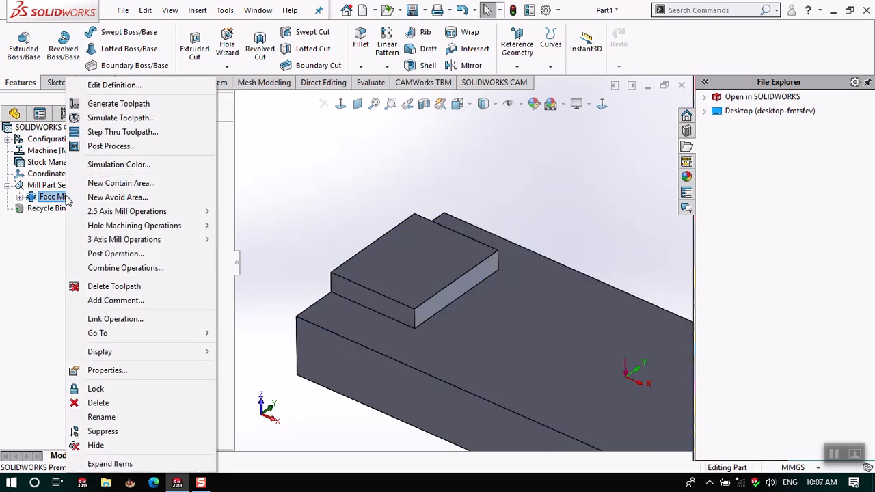
pyautogui.click(116, 198)
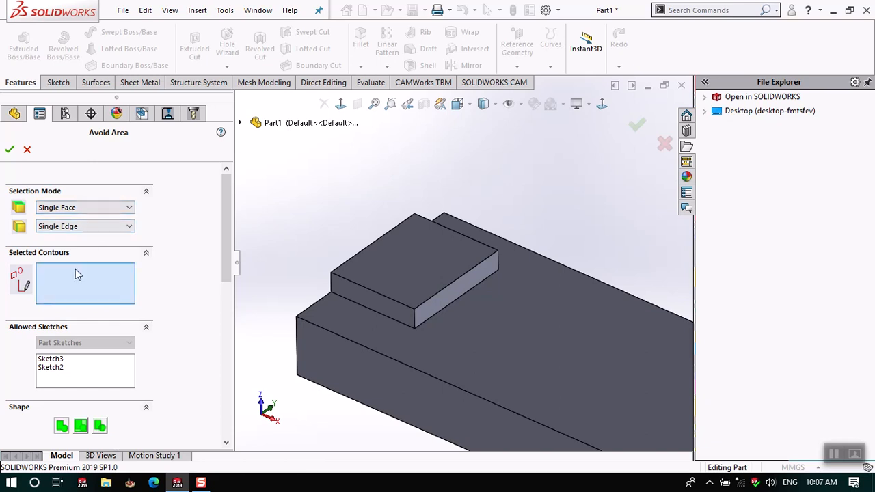
pyautogui.click(355, 257)
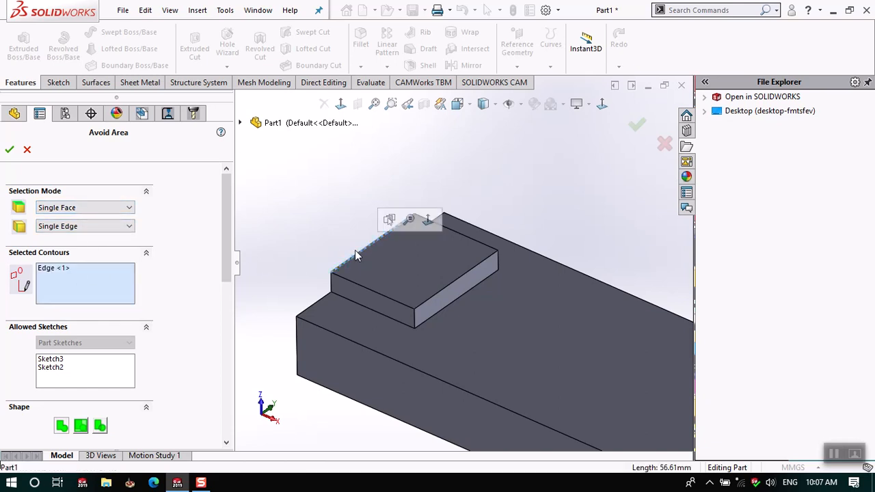
pyautogui.click(478, 248)
pyautogui.click(405, 294)
pyautogui.click(405, 289)
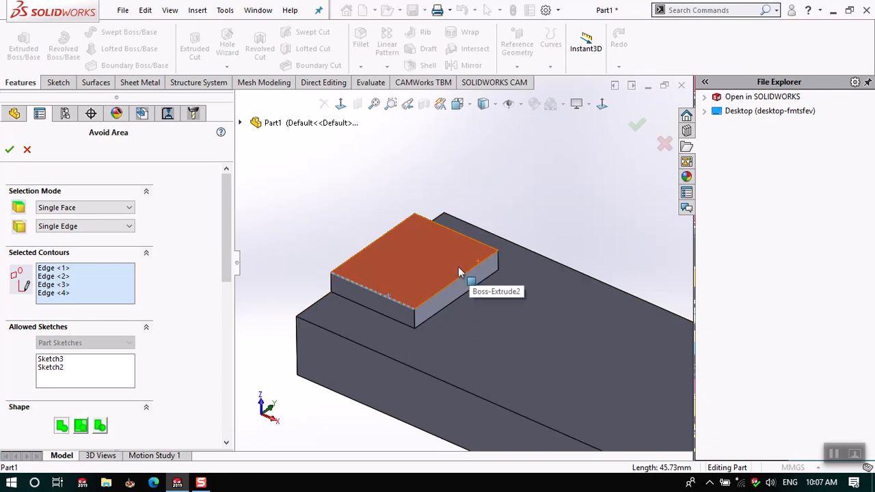
pyautogui.click(9, 150)
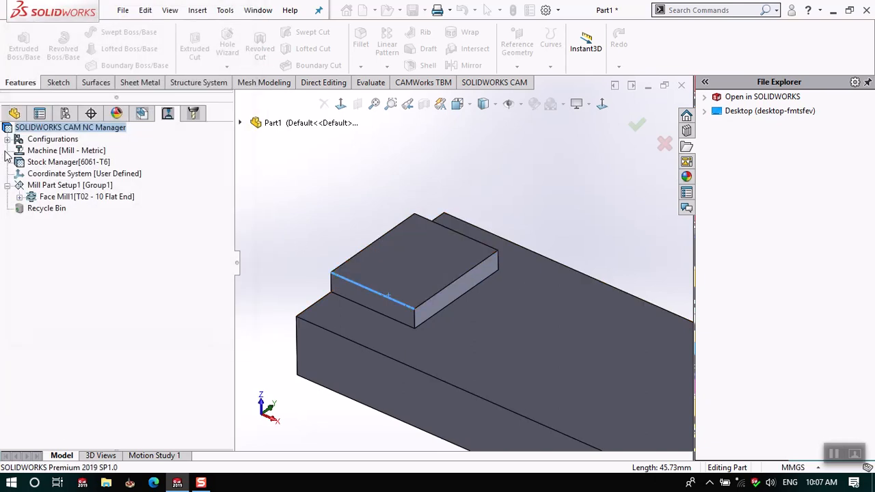
# Display the Face Mill1 toolpath in a widened graphics area and examine how it runs around the avoid area
pyautogui.click(78, 197)
pyautogui.moveTo(287, 218)
pyautogui.mouseDown(button='middle')
pyautogui.moveTo(305, 197)
pyautogui.moveTo(300, 221)
pyautogui.mouseUp(button='middle')
pyautogui.scroll(4, 310, 228)
pyautogui.scroll(1, 311, 227)
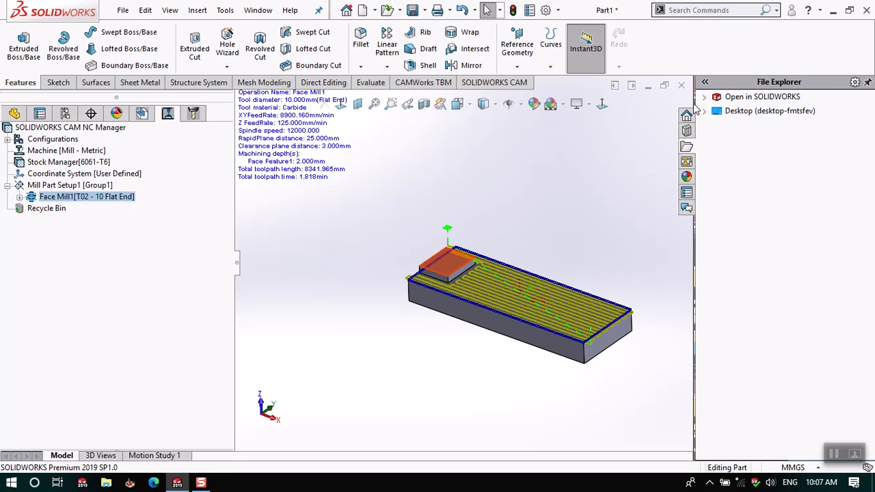
pyautogui.moveTo(695, 102); pyautogui.dragTo(872, 124)
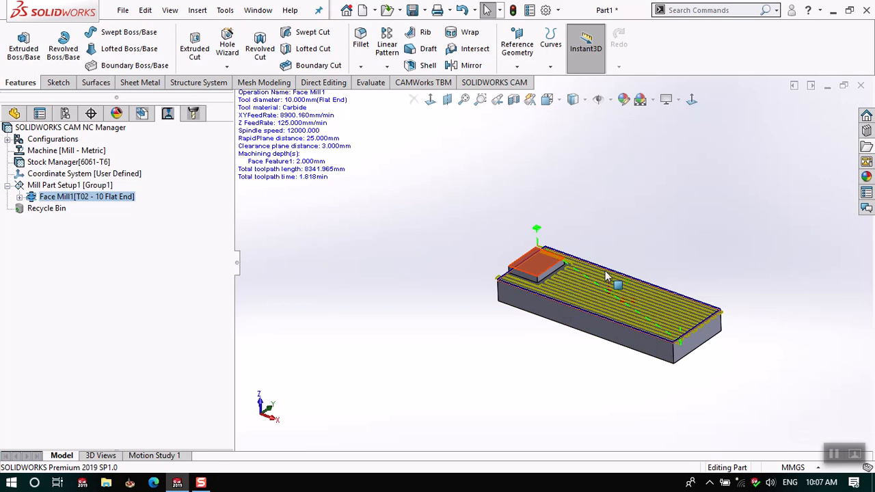
pyautogui.scroll(-5, 612, 301)
pyautogui.moveTo(615, 312); pyautogui.dragTo(609, 280, button='middle')
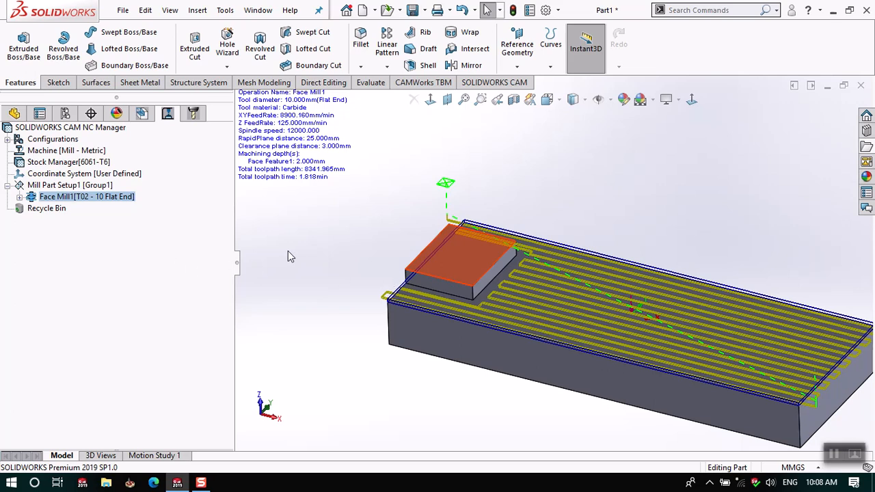
pyautogui.press('f')
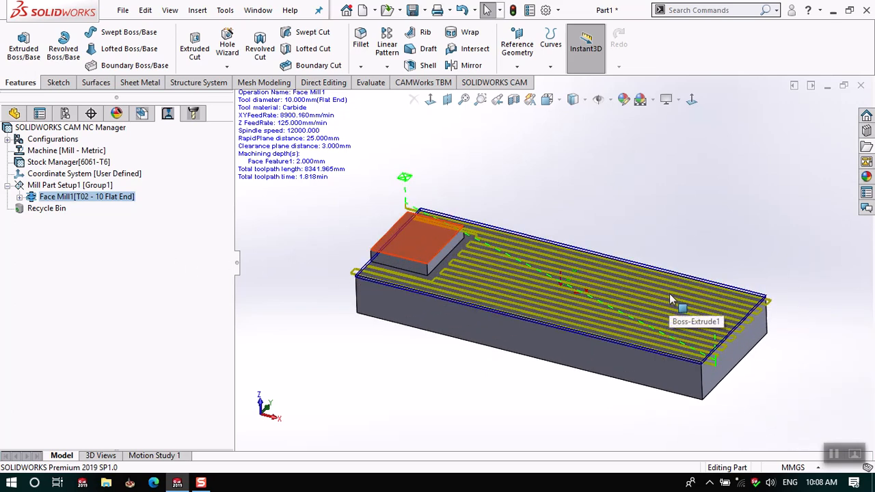
# Open the Face Mill1 definition and review its facing, feature option, lead/link, advanced and posting parameters
pyautogui.rightClick(126, 199)
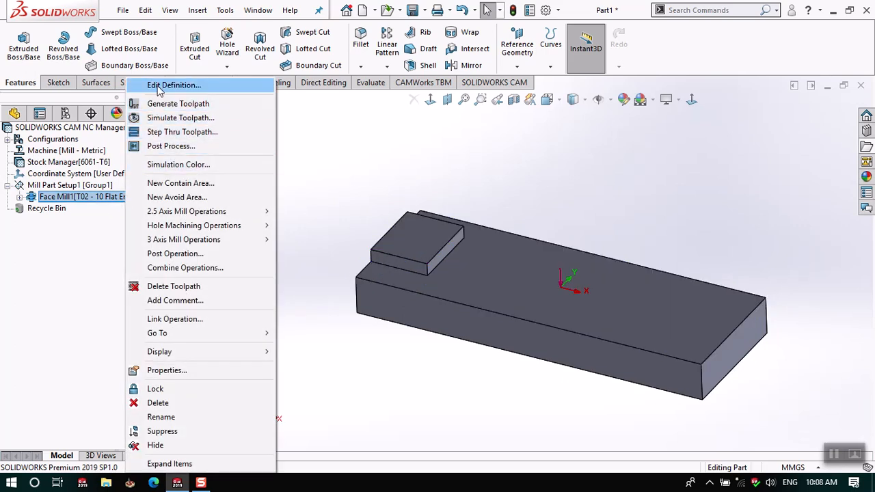
pyautogui.click(158, 88)
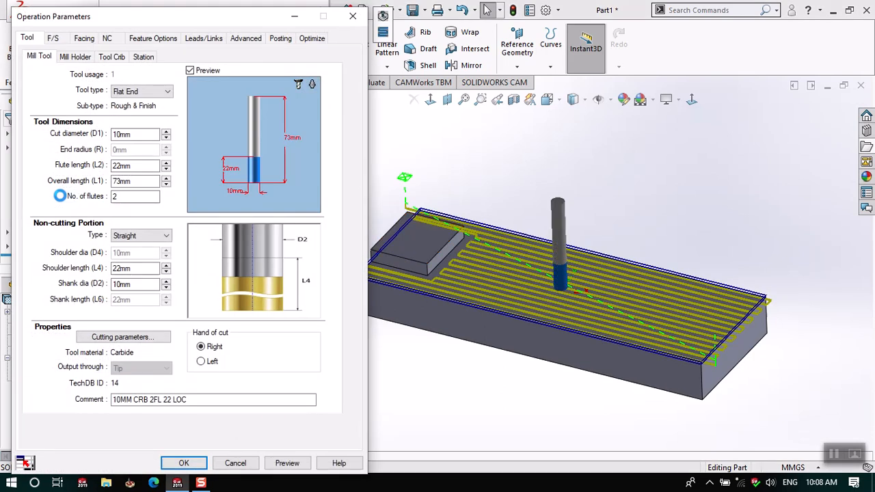
pyautogui.click(84, 40)
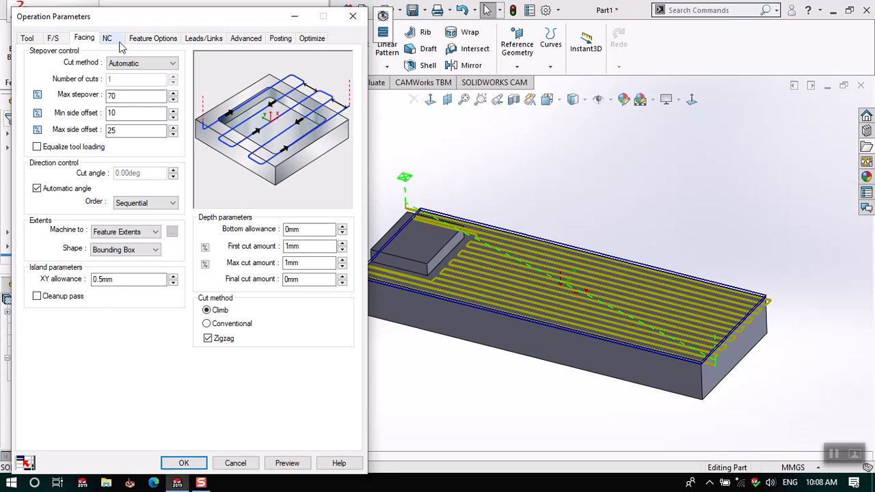
pyautogui.click(140, 39)
pyautogui.click(203, 40)
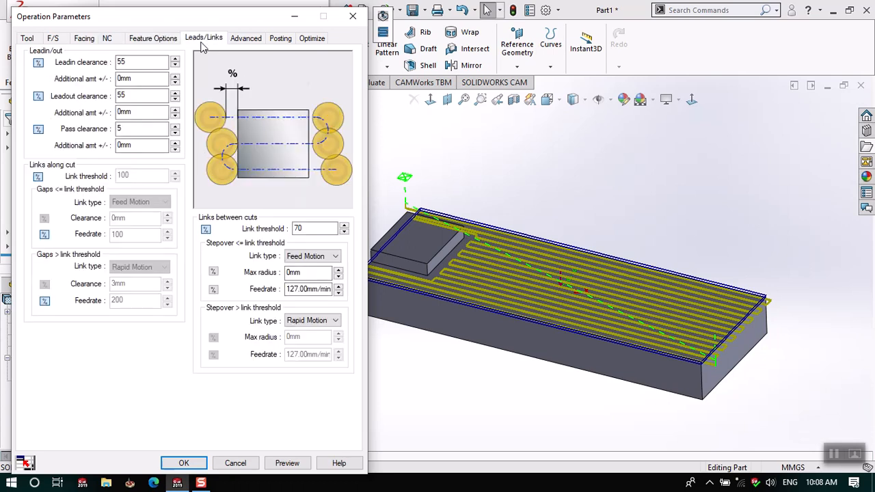
pyautogui.click(248, 39)
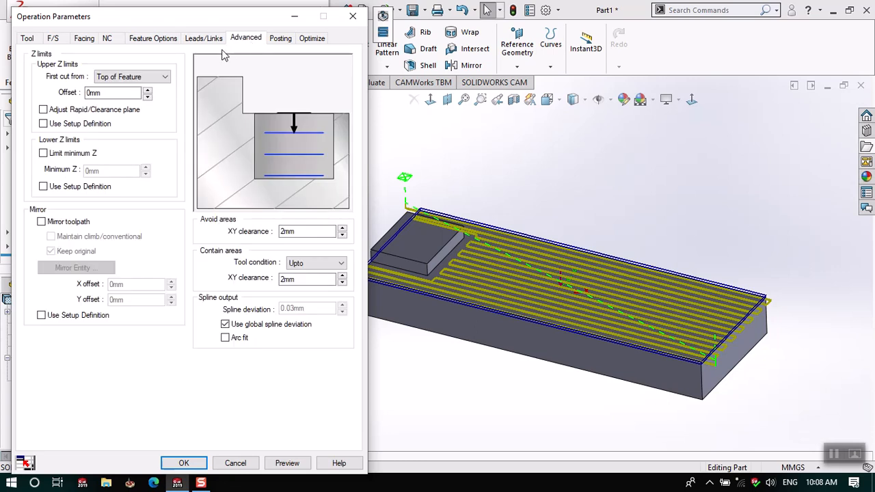
pyautogui.click(274, 39)
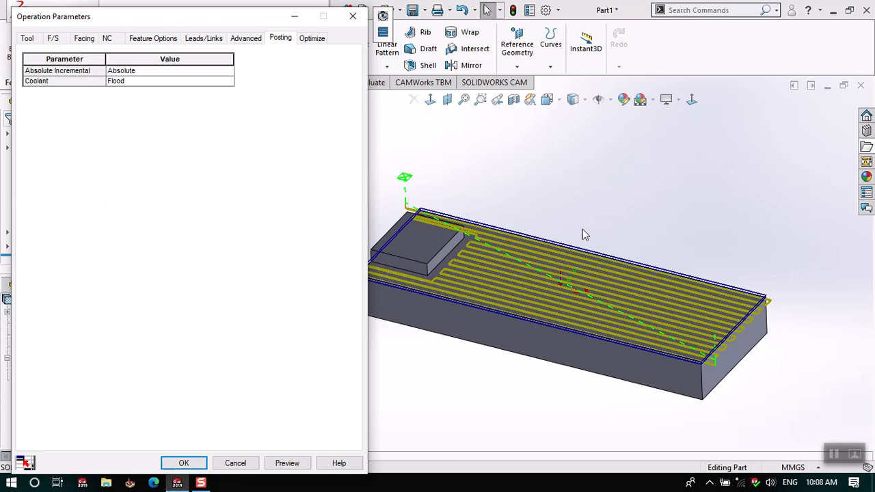
# Compare the avoid areas' XY clearance setting with the toolpath gap around the raised body, and close the operation parameters
pyautogui.click(243, 38)
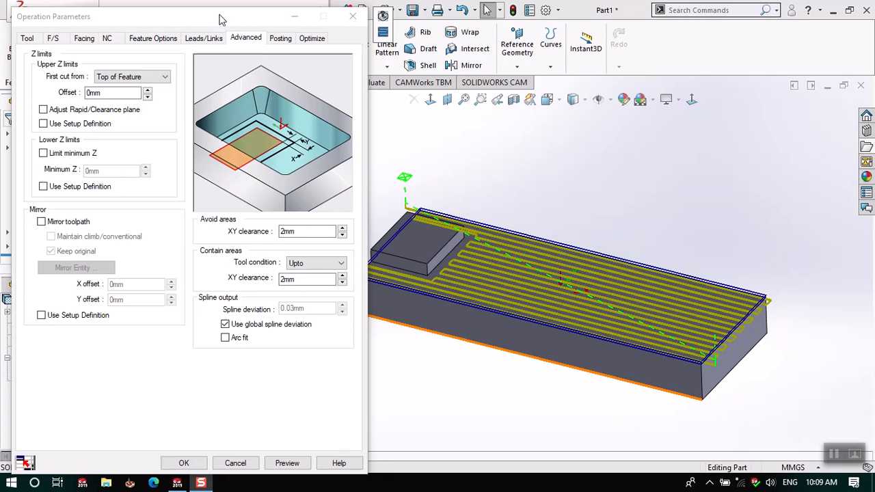
pyautogui.click(292, 230)
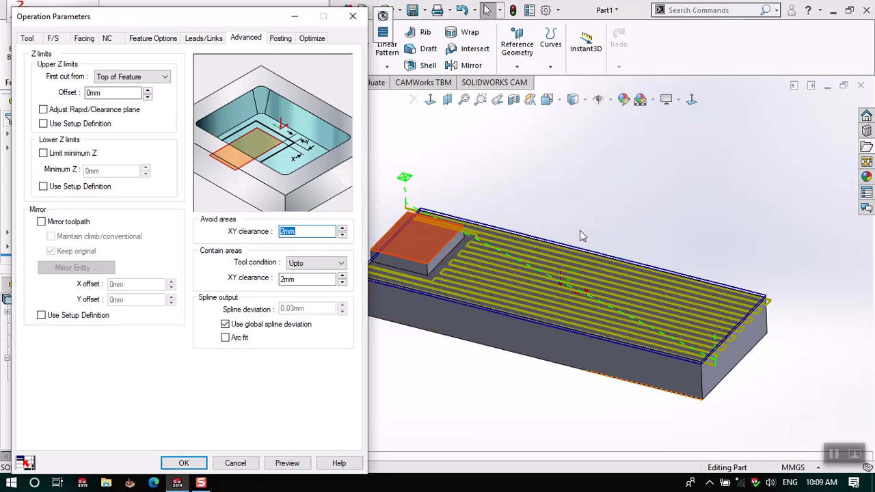
pyautogui.scroll(3, 576, 222)
pyautogui.scroll(-2, 455, 259)
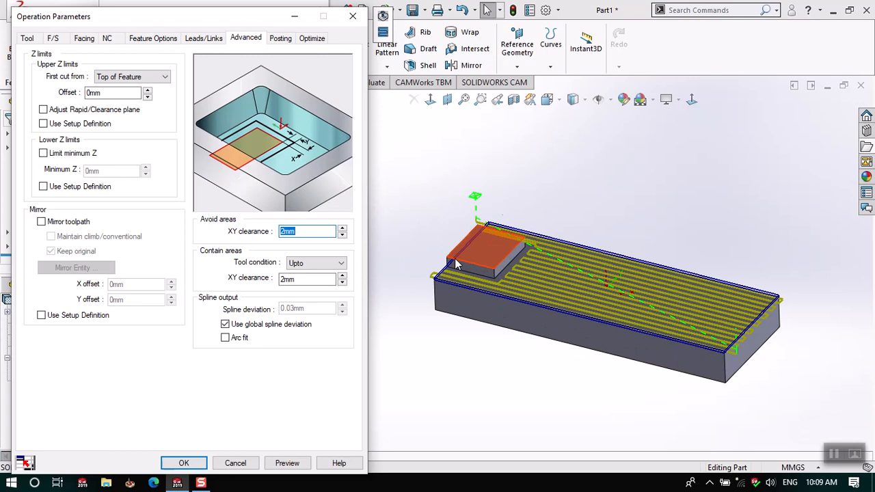
pyautogui.scroll(-3, 496, 245)
pyautogui.moveTo(496, 245); pyautogui.dragTo(504, 369, button='middle')
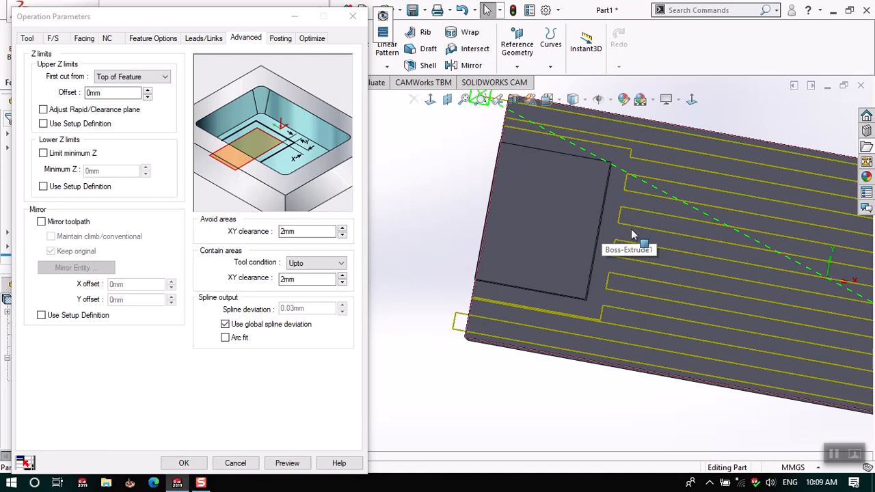
pyautogui.click(294, 233)
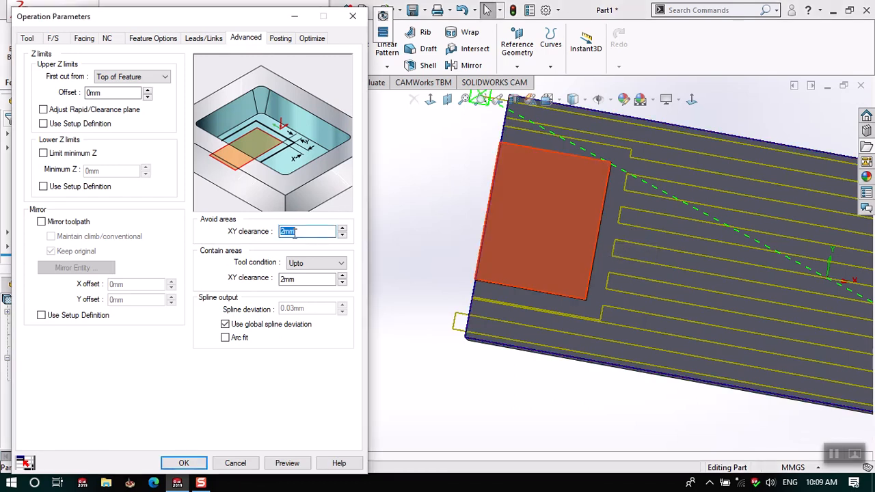
pyautogui.moveTo(478, 260); pyautogui.dragTo(439, 181, button='middle')
pyautogui.click(179, 463)
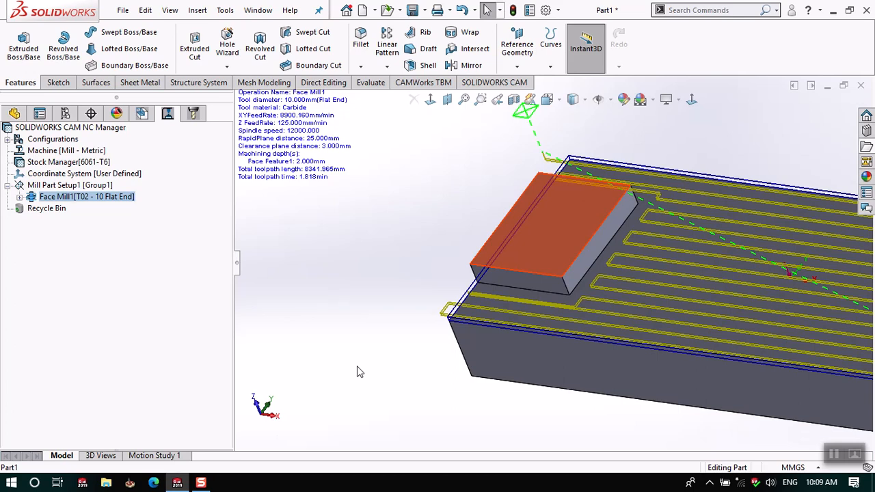
# Examine the face mill passes beside the raised body and across the whole block from several angles and distances
pyautogui.moveTo(497, 210)
pyautogui.mouseDown(button='middle')
pyautogui.moveTo(561, 230)
pyautogui.moveTo(485, 183)
pyautogui.moveTo(494, 181)
pyautogui.moveTo(495, 202)
pyautogui.mouseUp(button='middle')
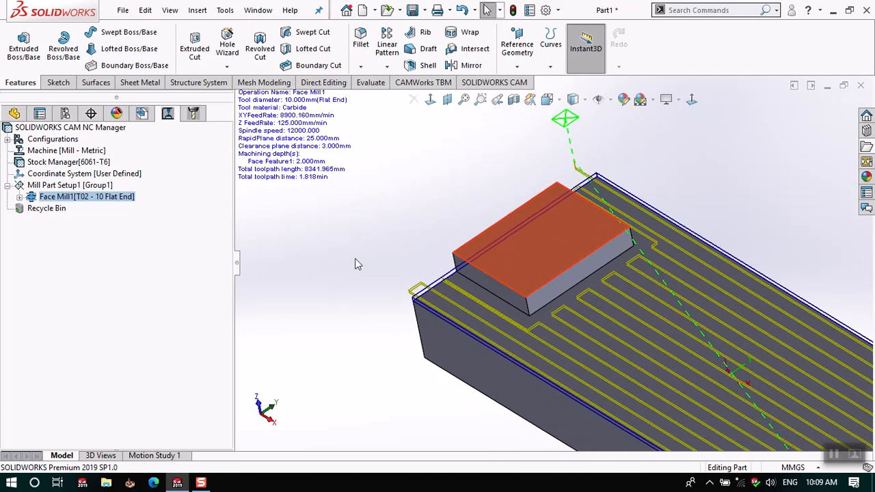
pyautogui.scroll(3, 356, 258)
pyautogui.scroll(-5, 563, 262)
pyautogui.moveTo(510, 285); pyautogui.dragTo(513, 349, button='middle')
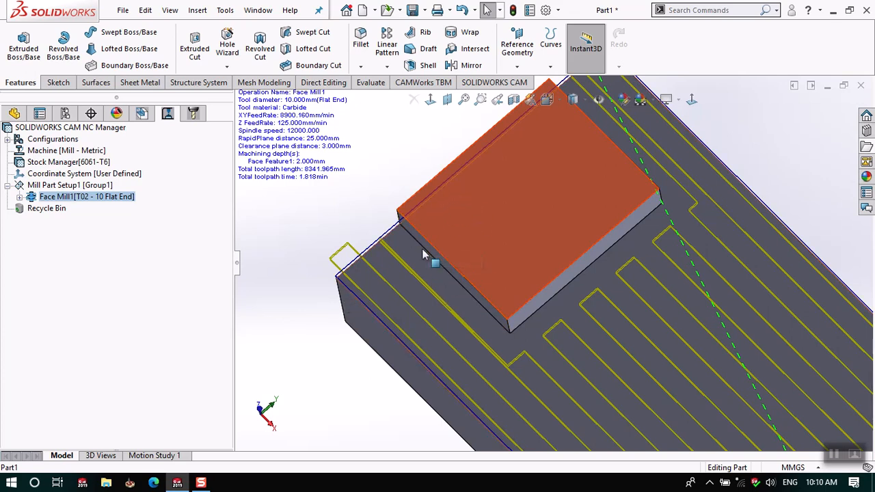
pyautogui.moveTo(423, 255)
pyautogui.mouseDown(button='middle')
pyautogui.moveTo(423, 220)
pyautogui.moveTo(437, 254)
pyautogui.mouseUp(button='middle')
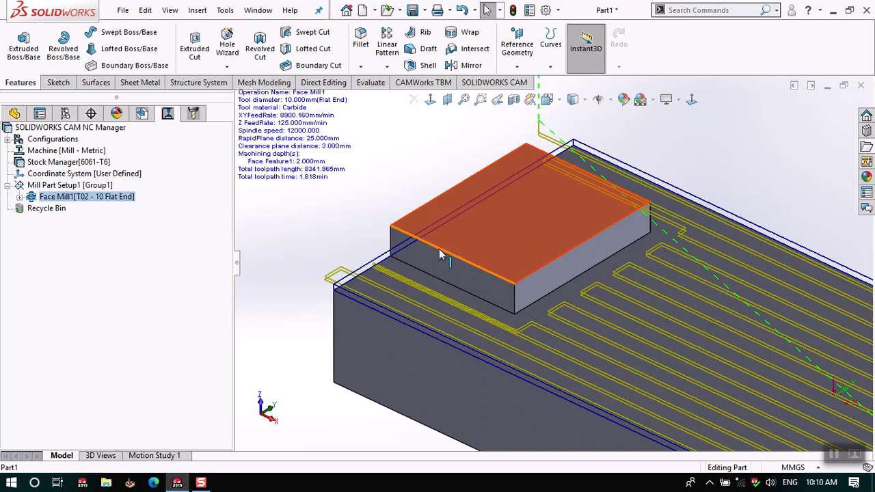
pyautogui.scroll(5, 403, 249)
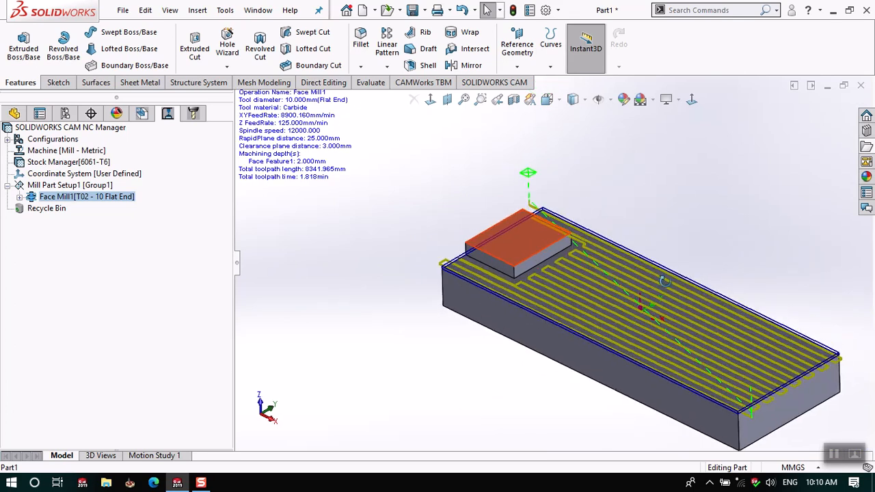
pyautogui.scroll(-2, 653, 284)
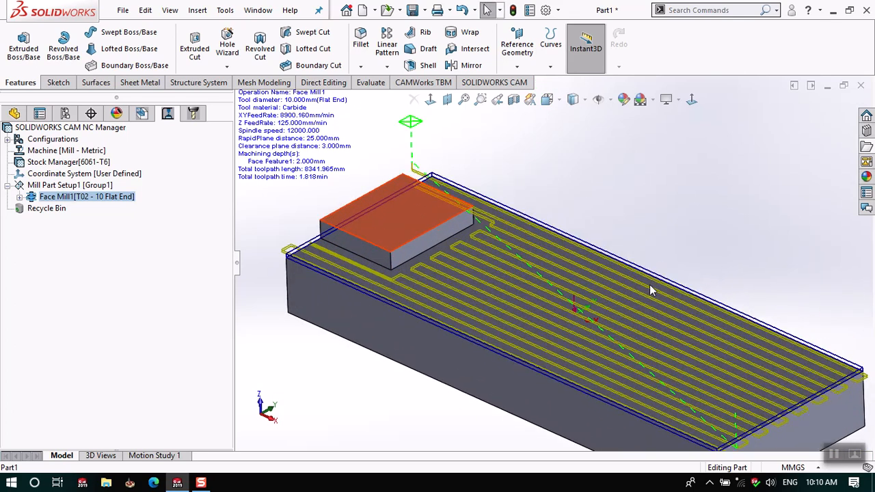
pyautogui.scroll(2, 650, 290)
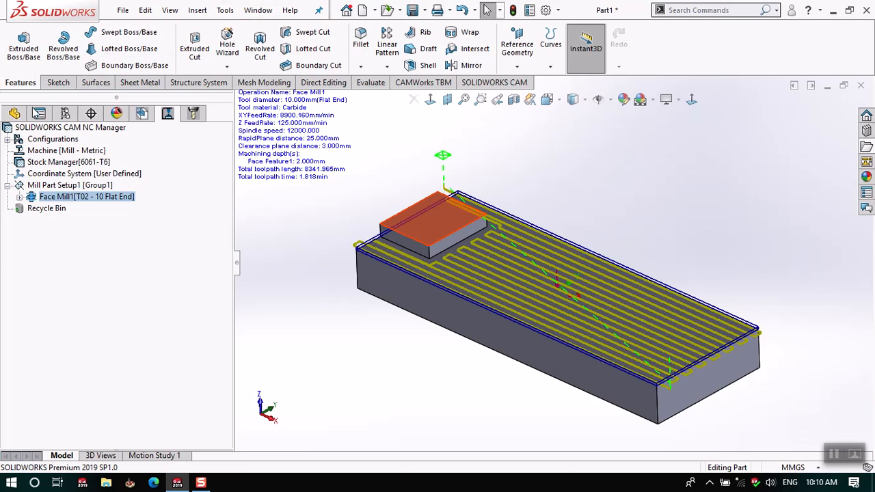
pyautogui.click(15, 113)
pyautogui.click(26, 49)
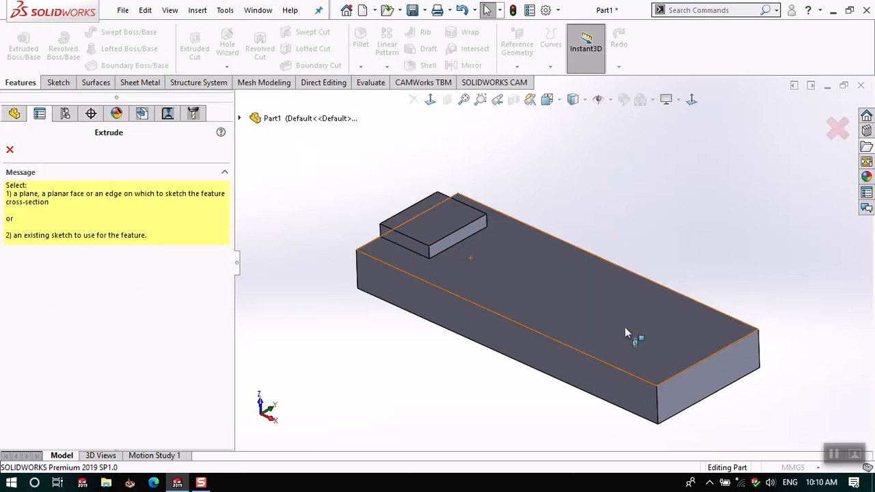
pyautogui.click(593, 322)
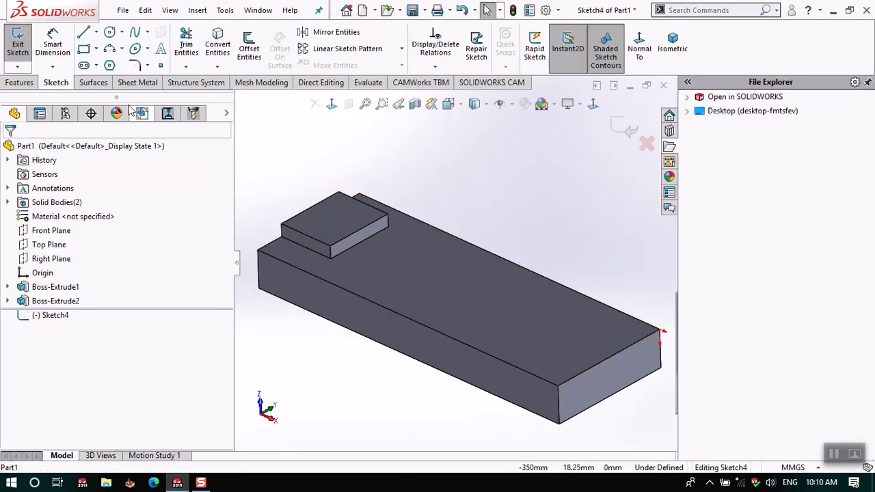
pyautogui.click(84, 50)
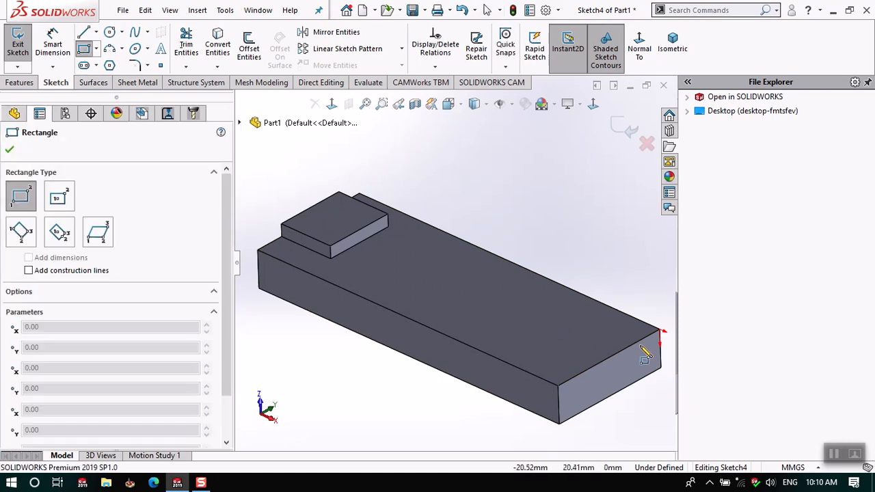
pyautogui.click(658, 334)
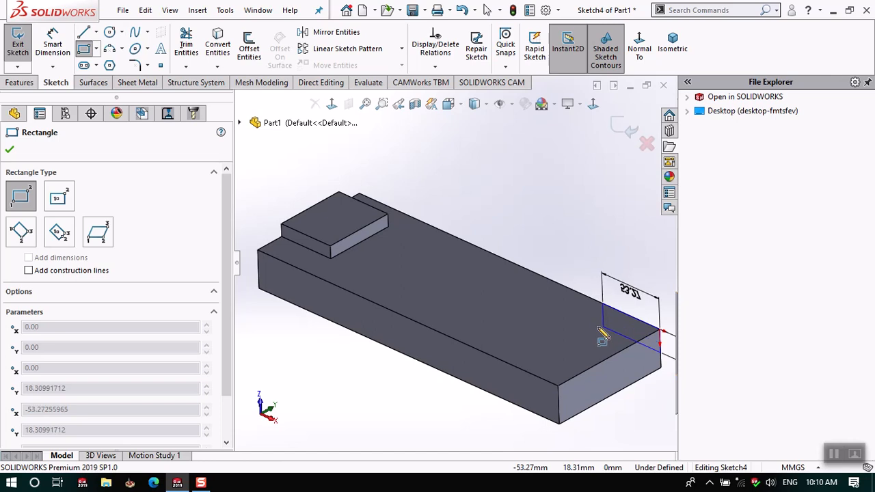
pyautogui.click(626, 128)
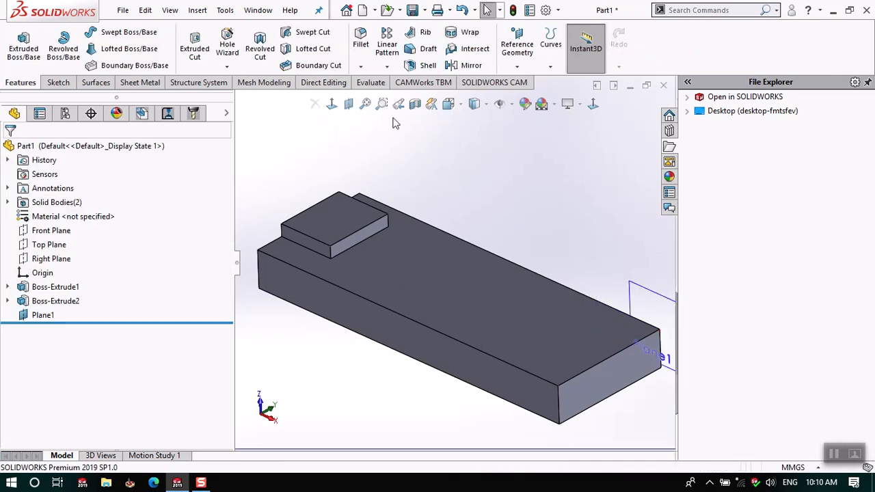
# Sketch a corner rectangle about 67 by 25 mm on the block's top face, starting at the back corner nearest Plane1
pyautogui.click(23, 44)
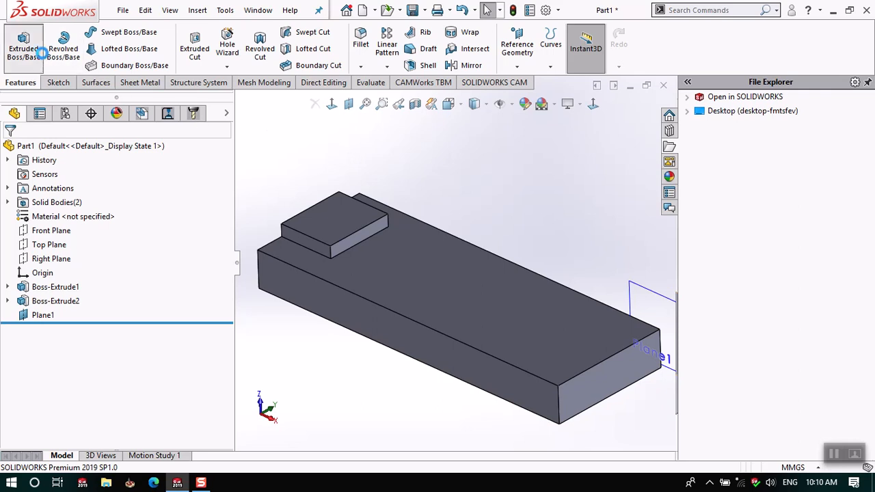
pyautogui.click(592, 324)
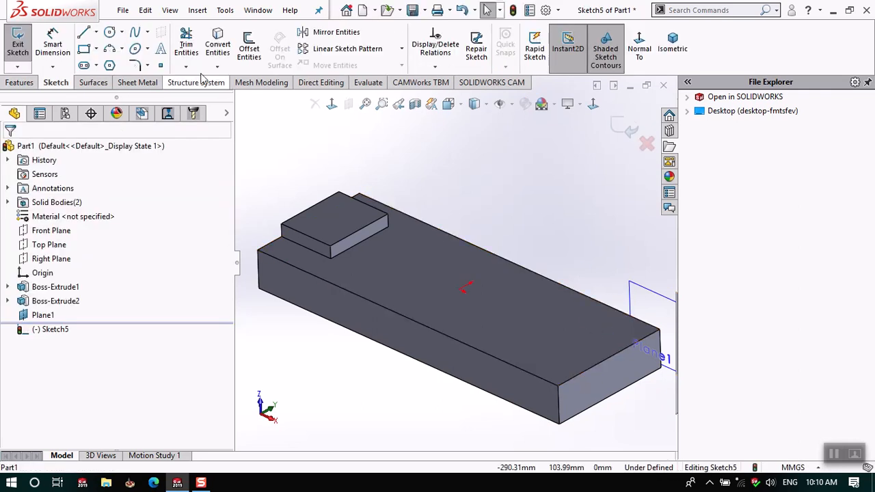
pyautogui.click(85, 50)
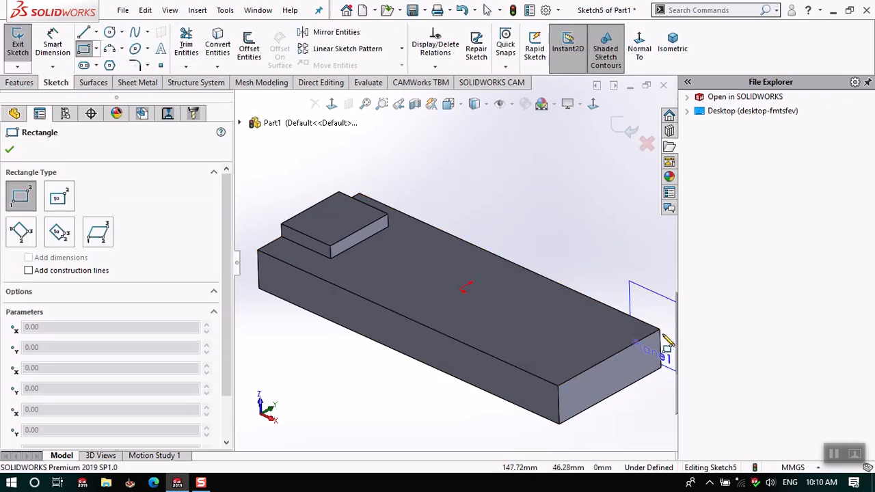
pyautogui.click(659, 328)
pyautogui.click(562, 310)
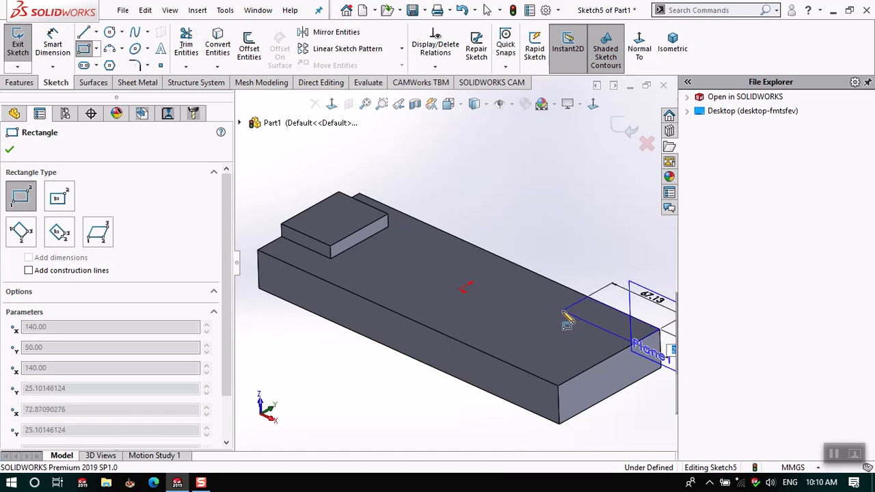
# Extrude the corner rectangle 10 mm upward as a separate body, without merging it into the block
pyautogui.click(624, 128)
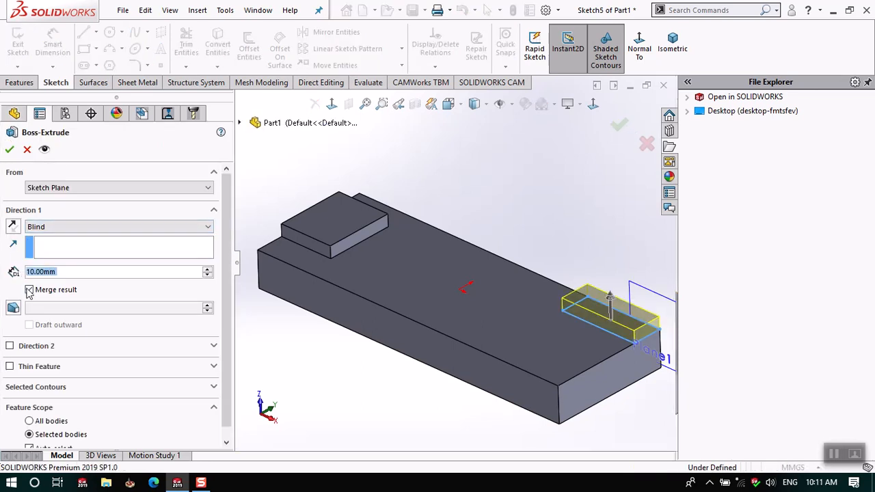
pyautogui.click(30, 290)
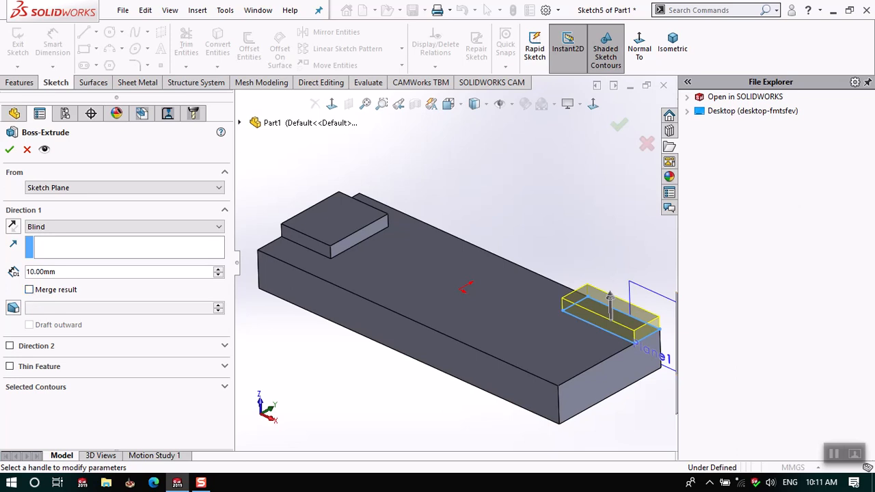
pyautogui.click(10, 149)
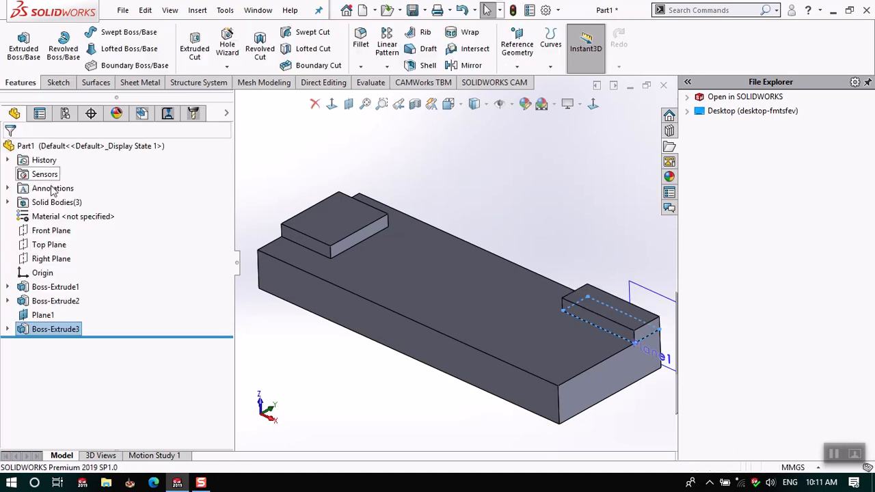
# Identify the part's solid bodies and give the Boss-Extrude3 body a black appearance
pyautogui.click(8, 202)
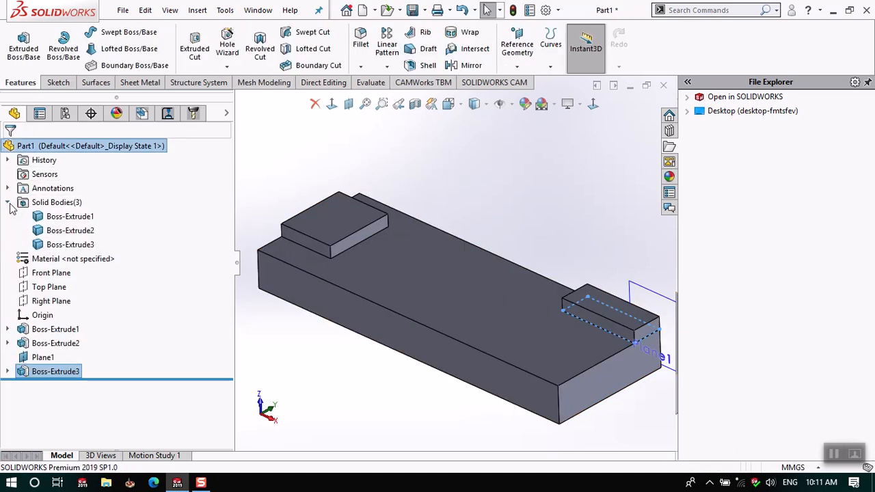
pyautogui.click(69, 217)
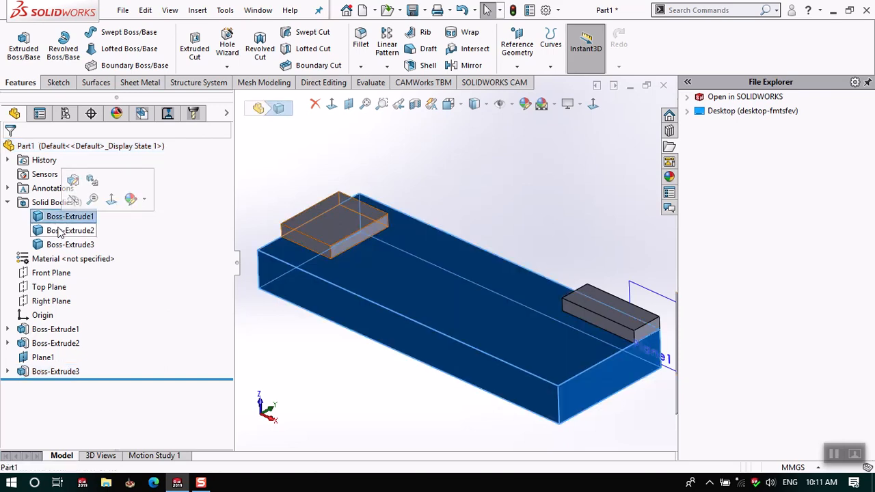
pyautogui.click(62, 231)
pyautogui.click(61, 245)
pyautogui.rightClick(60, 247)
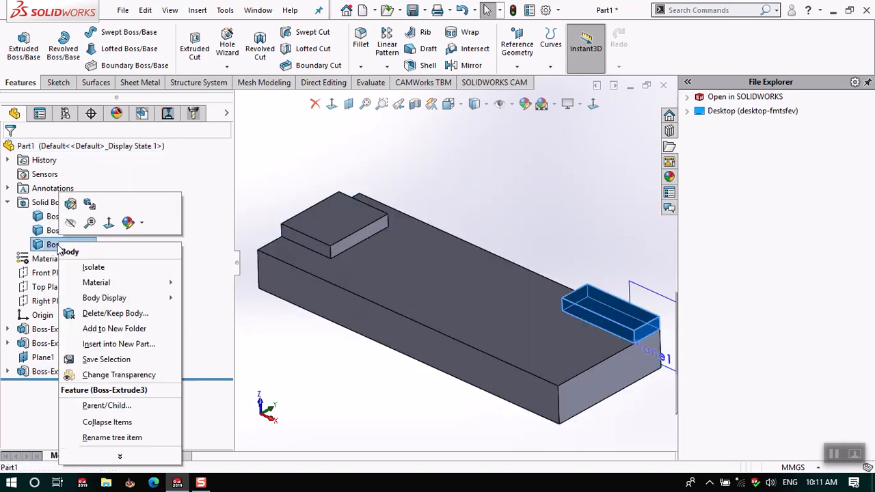
pyautogui.click(143, 231)
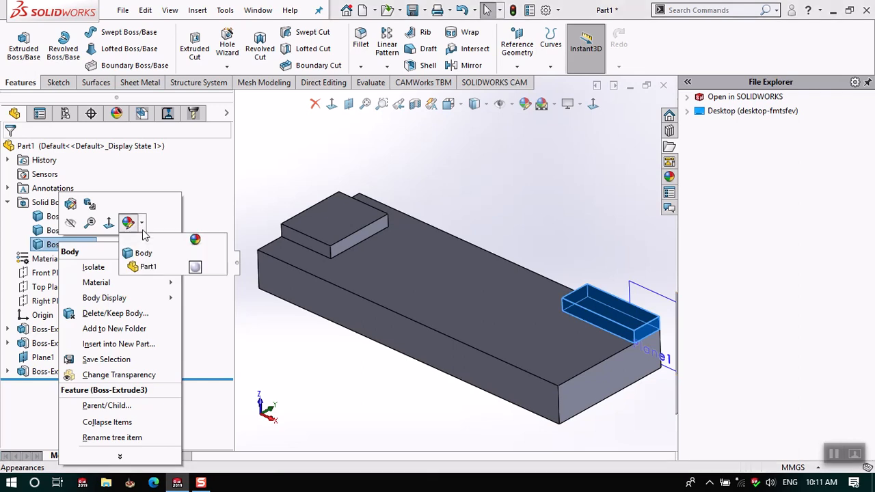
pyautogui.click(194, 267)
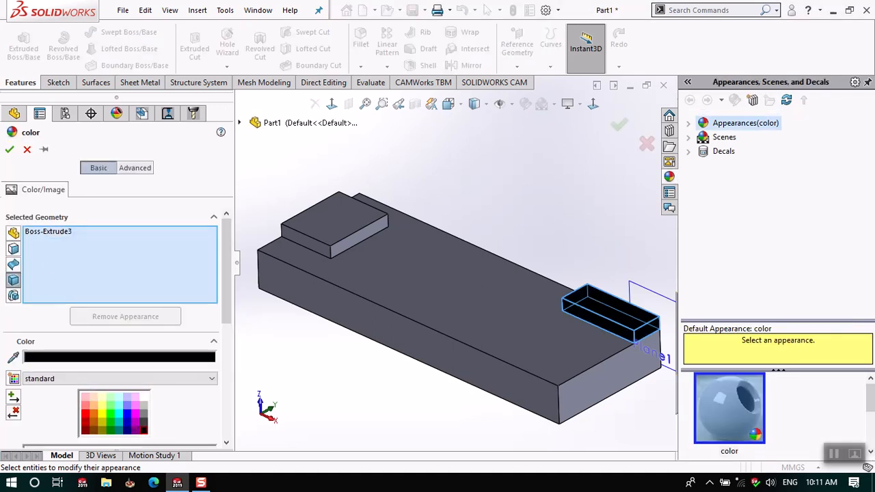
pyautogui.click(9, 150)
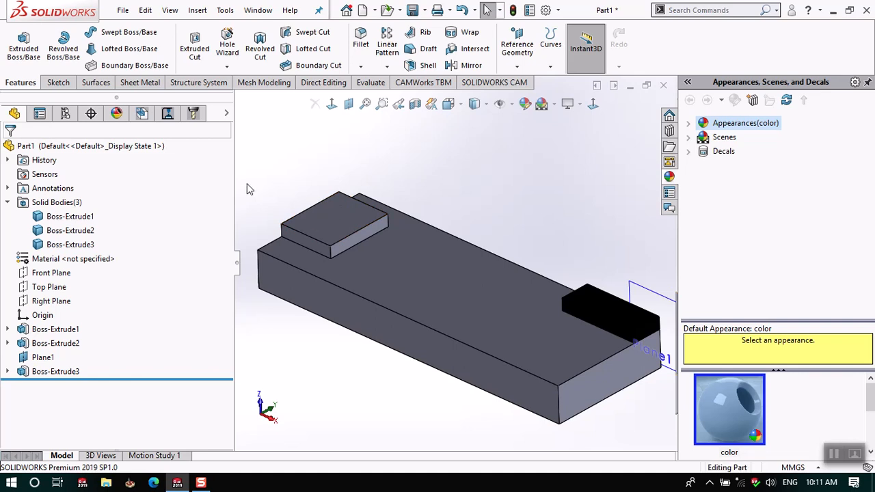
# Give the Boss-Extrude2 body a black appearance from the standard colour palette
pyautogui.click(69, 230)
pyautogui.rightClick(72, 233)
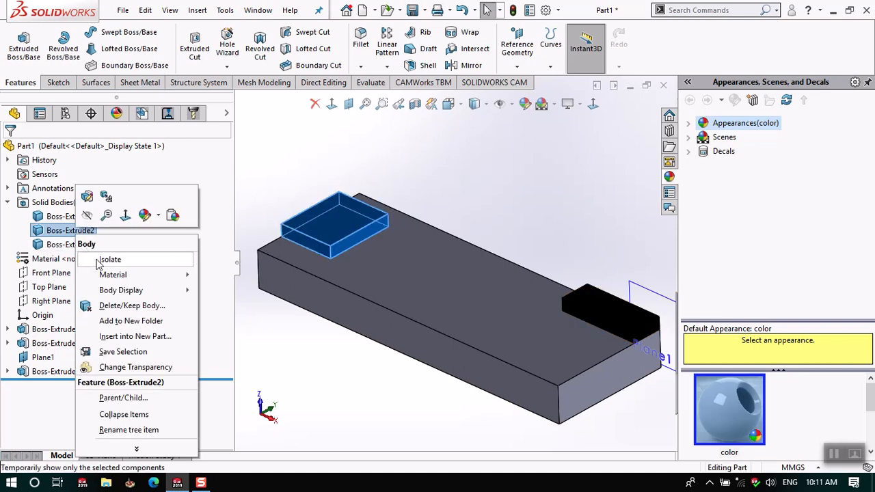
pyautogui.click(159, 218)
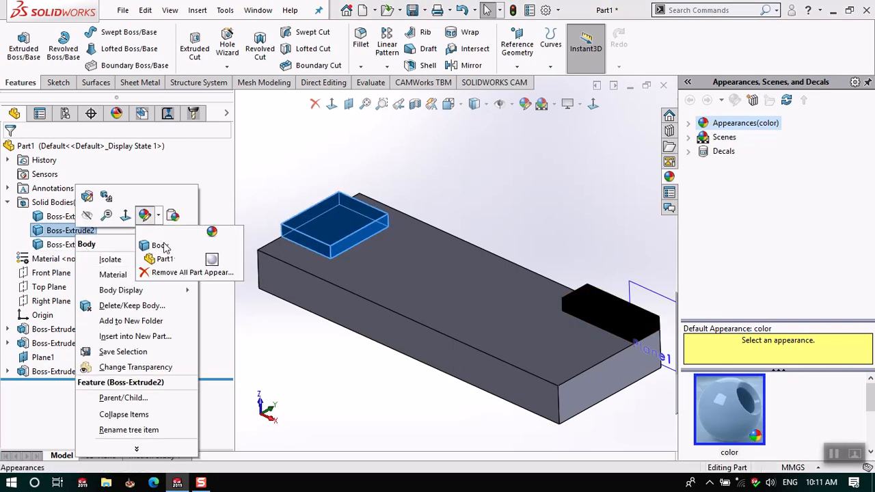
pyautogui.click(213, 256)
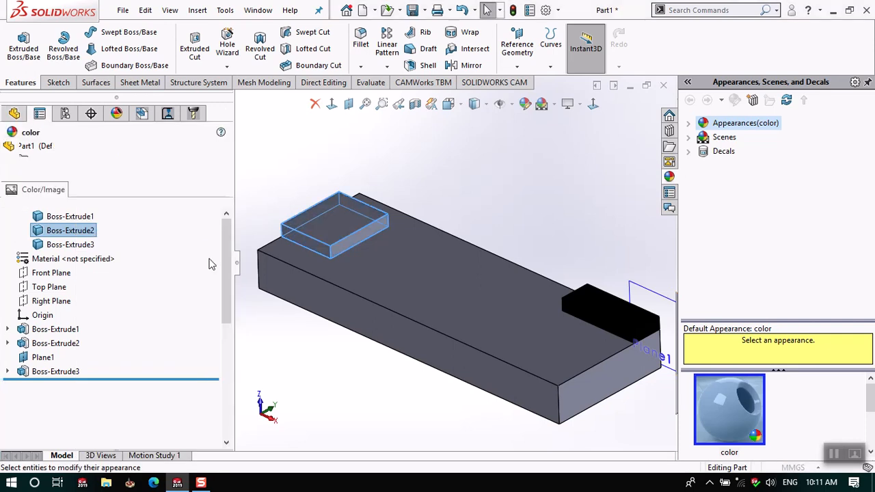
pyautogui.click(144, 429)
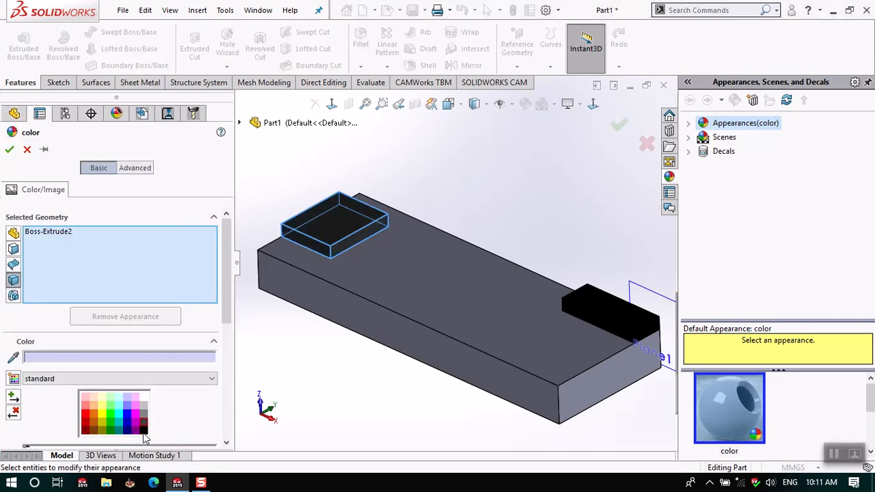
pyautogui.click(10, 149)
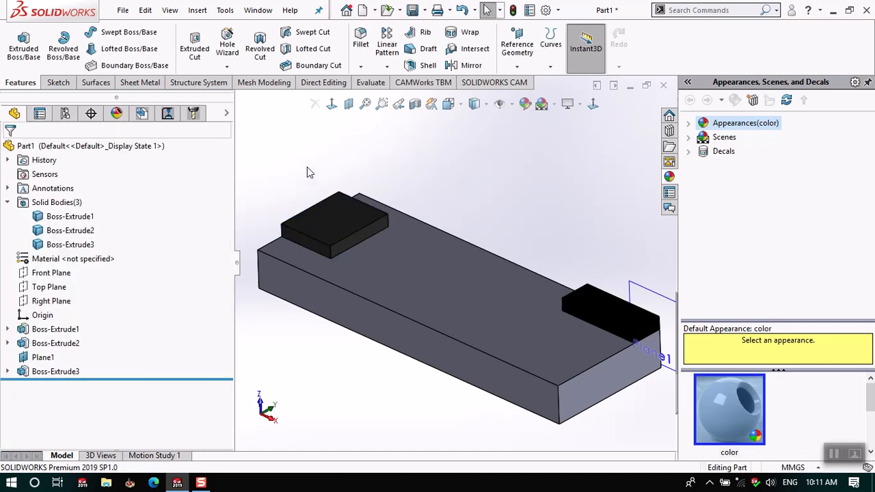
# Rebuild the SOLIDWORKS CAM data and display the Face Mill1 toolpath over the new corner body
pyautogui.click(175, 117)
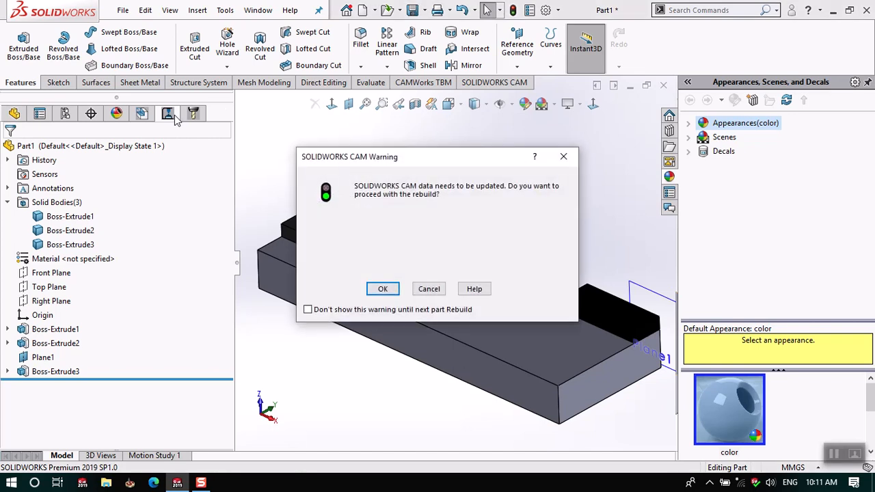
pyautogui.click(382, 289)
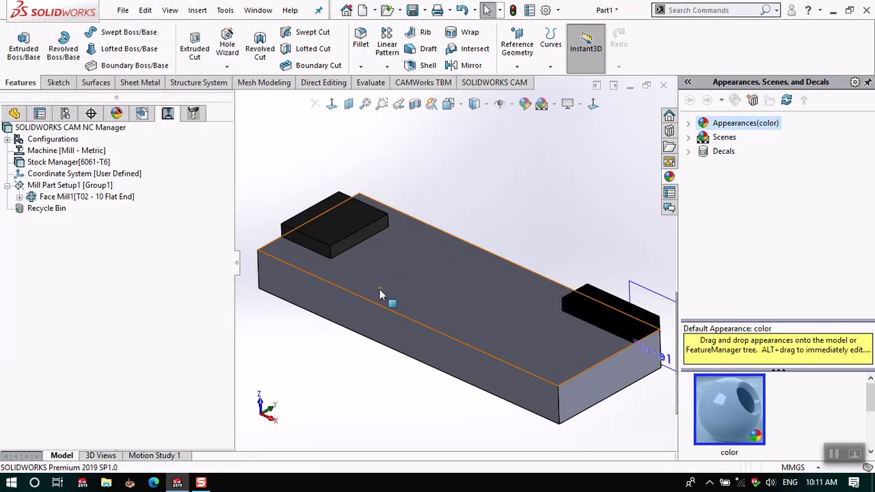
pyautogui.click(82, 197)
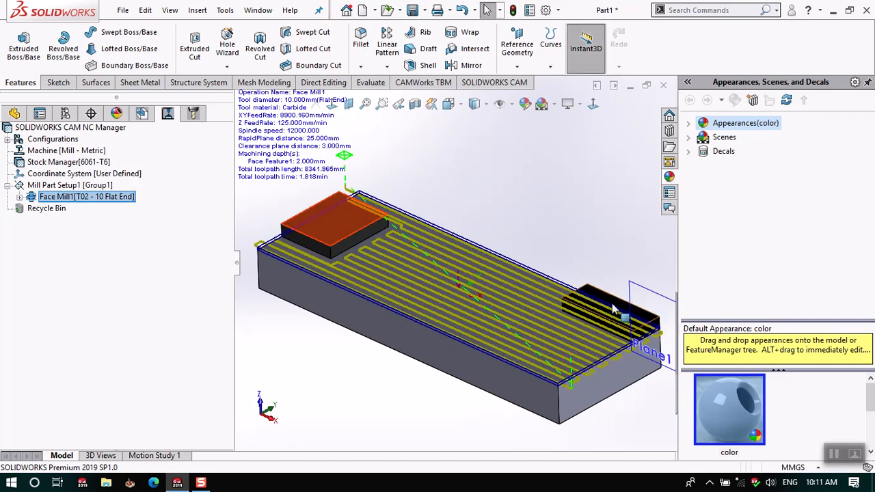
# Add the top face of the Boss-Extrude3 body as an avoid area for Face Mill1 and inspect the updated toolpath
pyautogui.rightClick(108, 198)
pyautogui.click(150, 201)
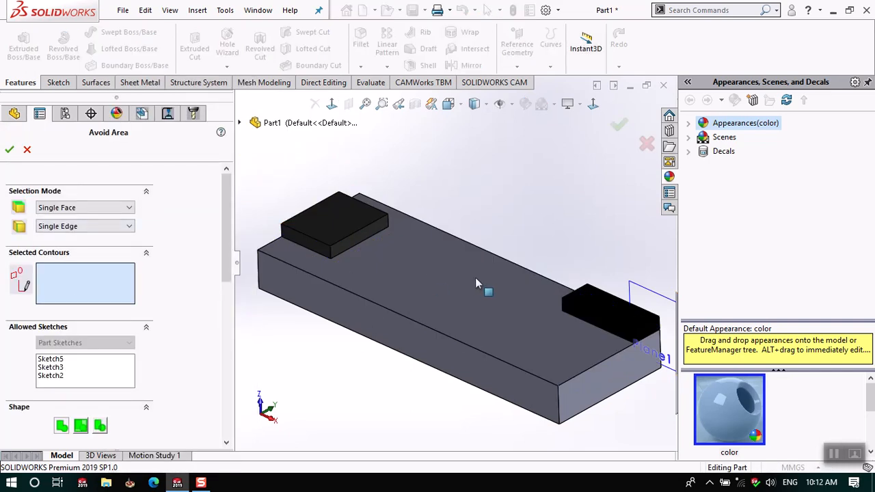
pyautogui.click(572, 301)
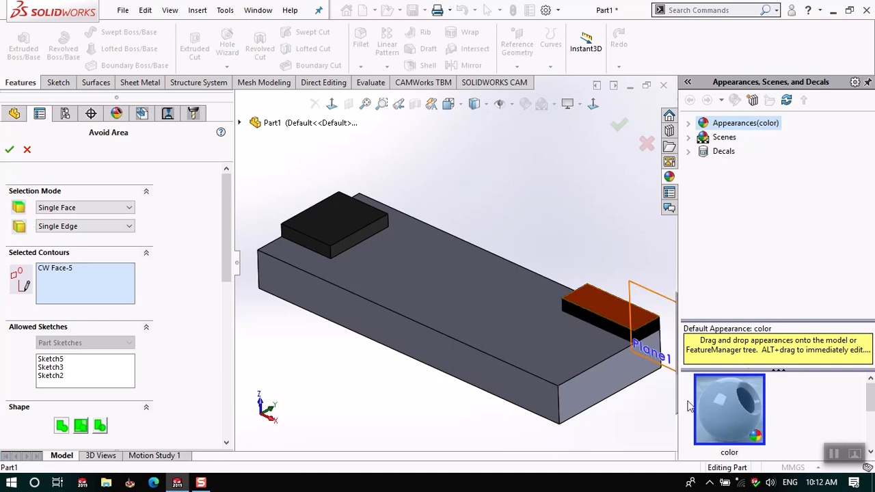
pyautogui.click(10, 150)
pyautogui.click(77, 197)
pyautogui.moveTo(360, 185)
pyautogui.mouseDown(button='middle')
pyautogui.moveTo(352, 256)
pyautogui.moveTo(350, 177)
pyautogui.mouseUp(button='middle')
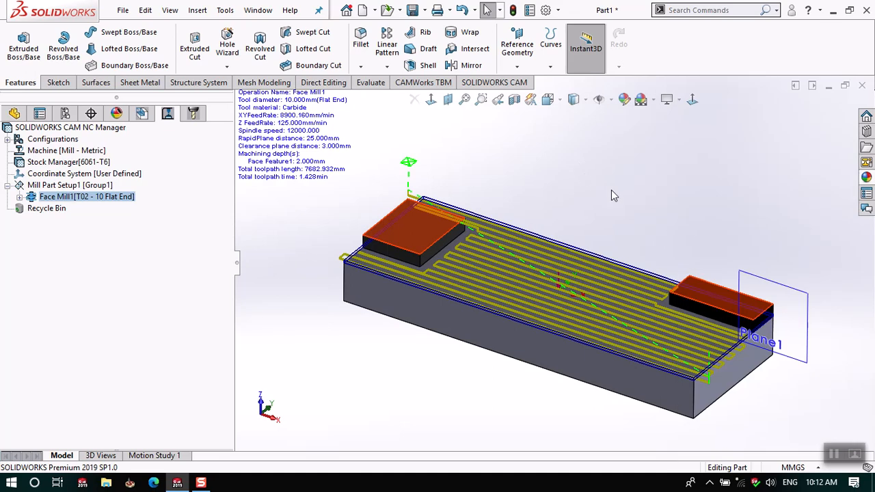
pyautogui.scroll(-2, 612, 334)
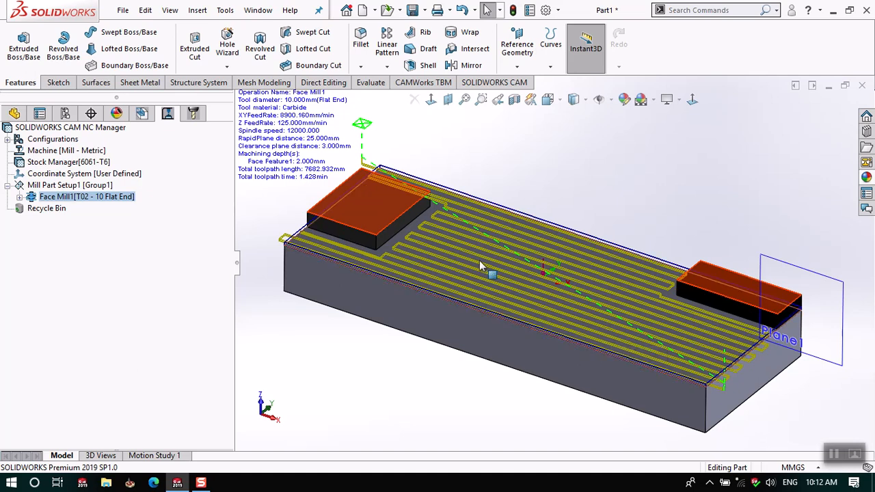
# Start an extruded cut on the block's top face and sketch a circle centred on the origin
pyautogui.click(14, 113)
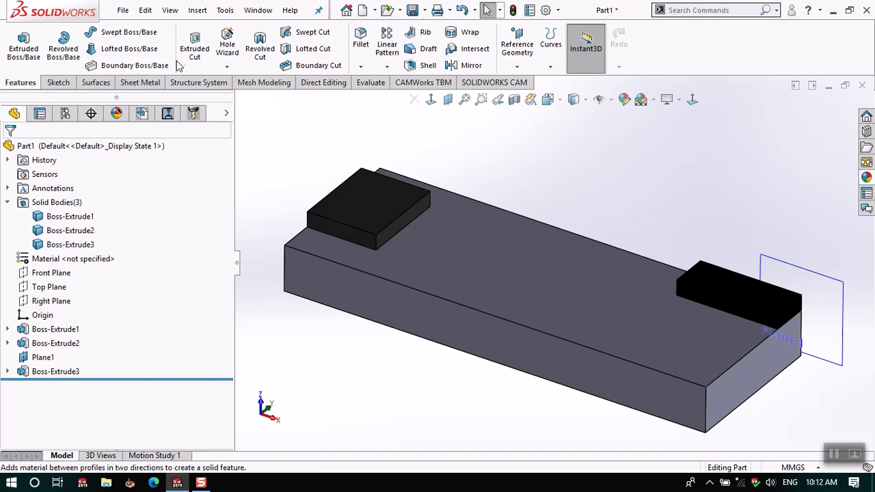
pyautogui.click(194, 45)
pyautogui.click(475, 263)
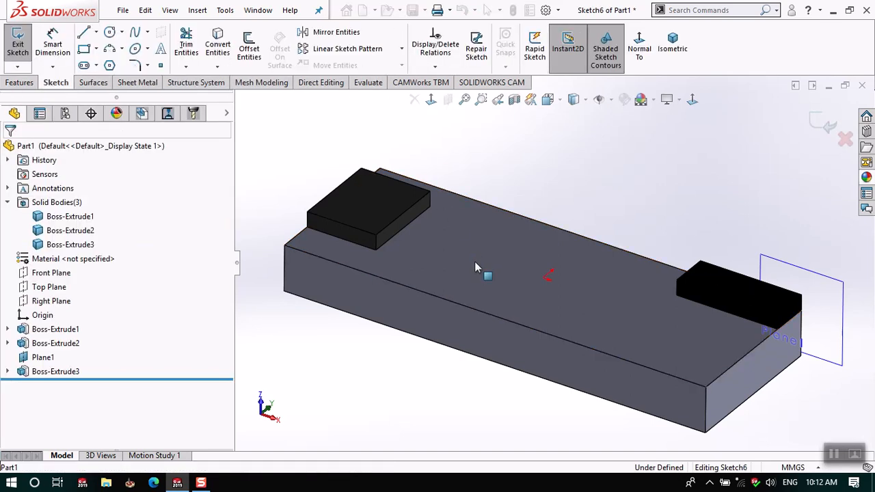
pyautogui.click(108, 34)
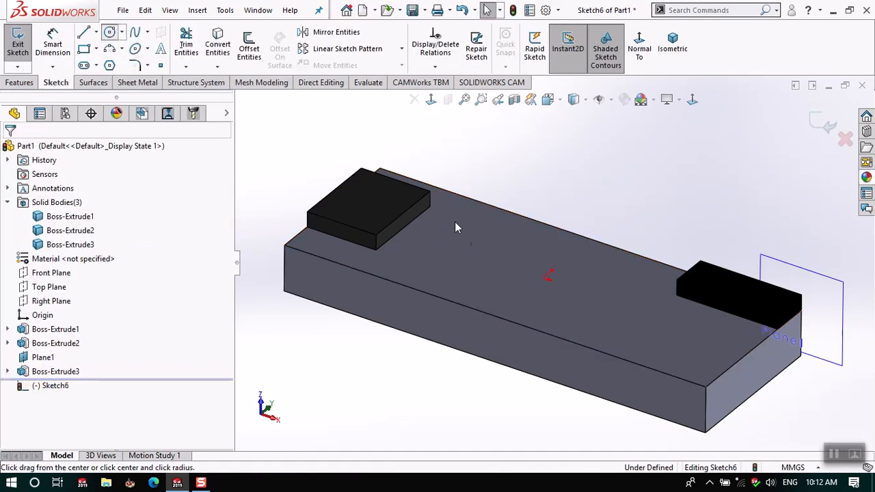
pyautogui.click(542, 278)
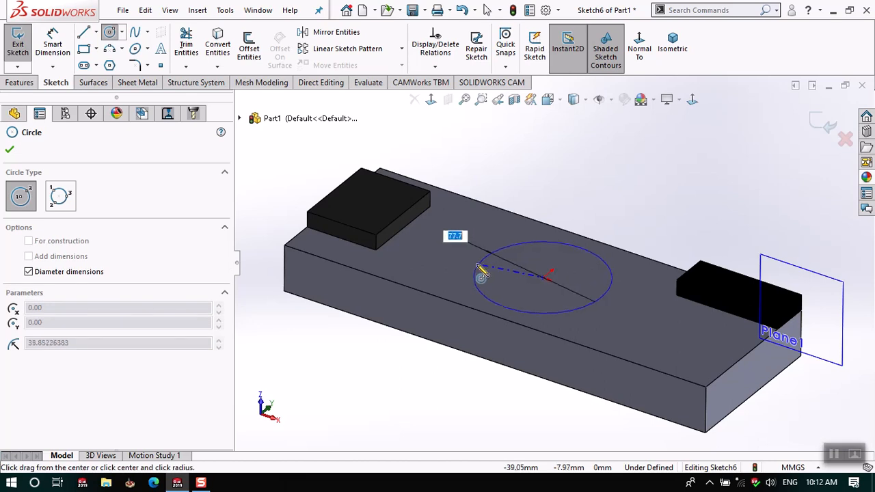
pyautogui.click(491, 275)
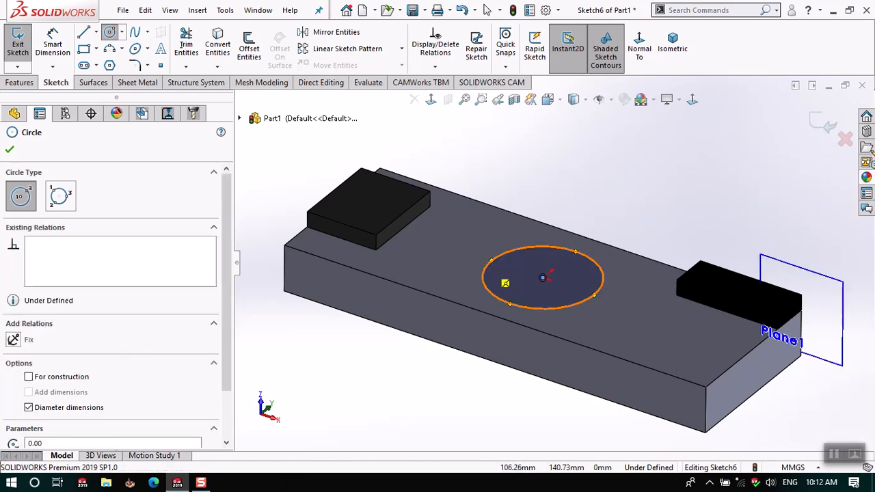
pyautogui.press('Escape')
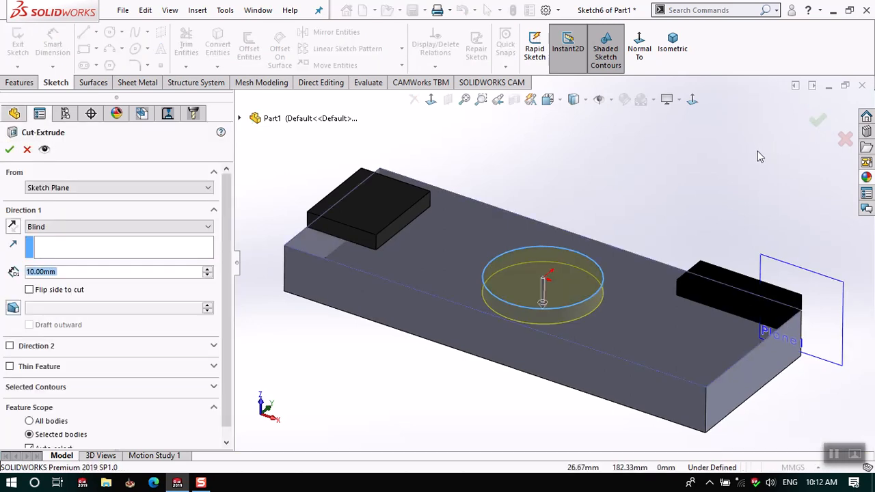
# Cut the circle out of the block with the Through All end condition
pyautogui.click(211, 268)
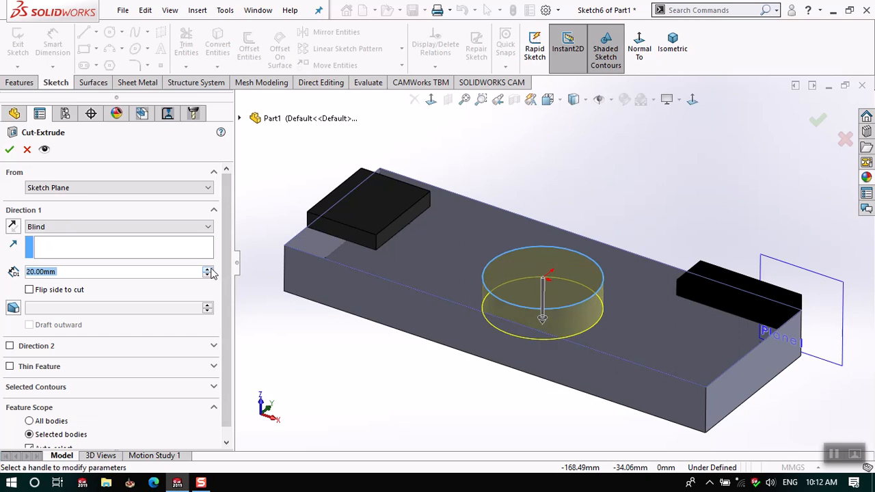
pyautogui.click(112, 226)
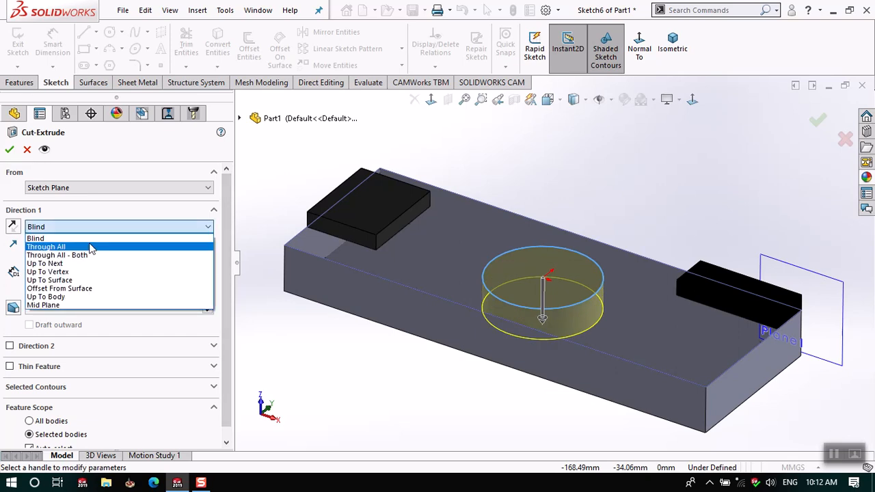
pyautogui.click(58, 247)
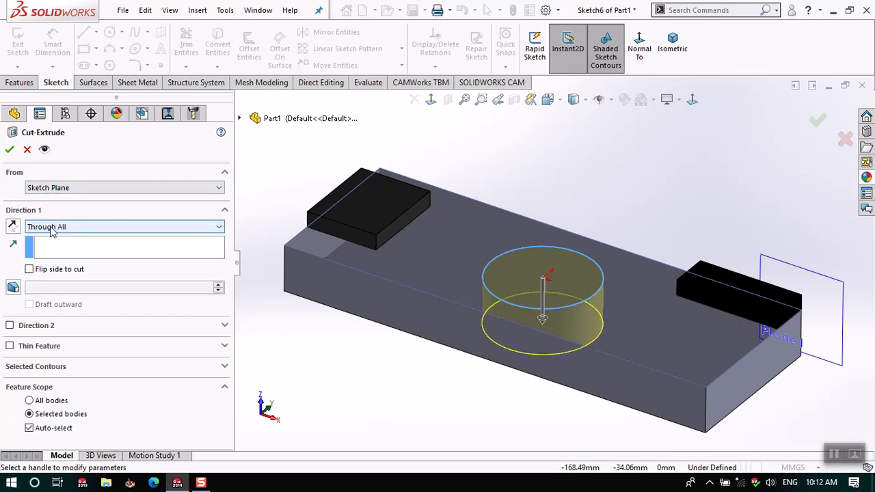
pyautogui.click(9, 149)
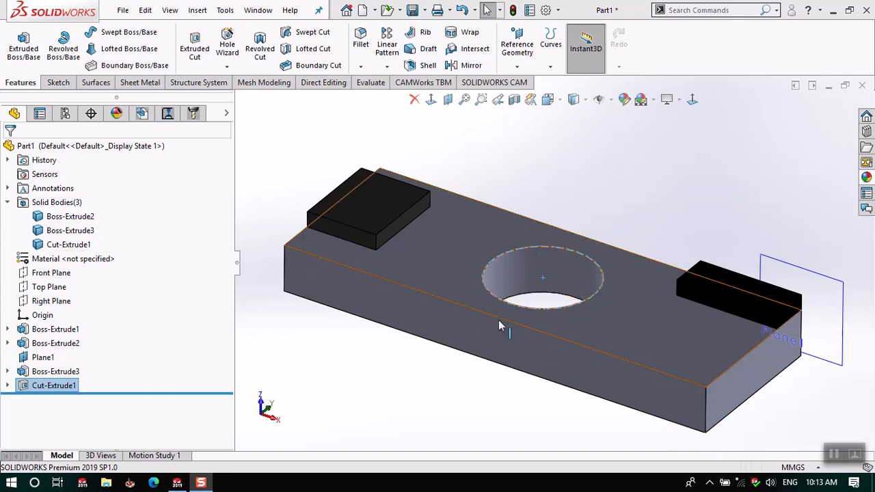
# Display the Face Mill1 toolpath and examine how it runs across the central hole and around the separate bodies
pyautogui.click(356, 445)
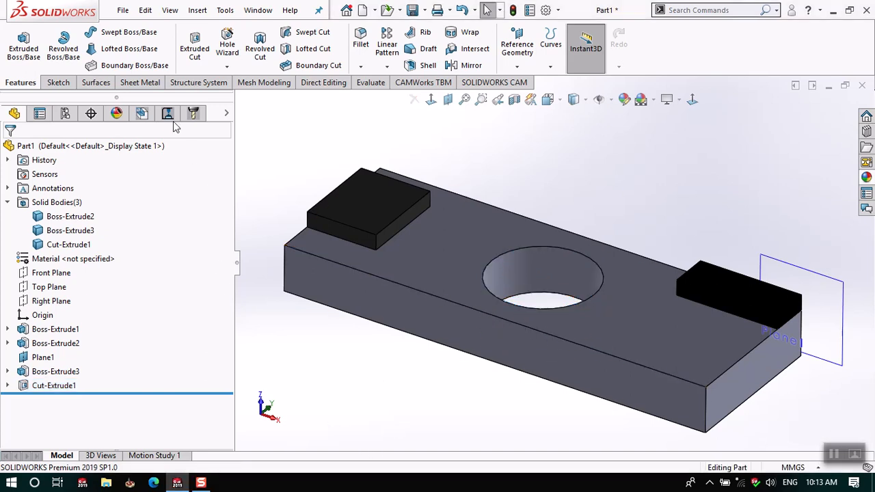
pyautogui.click(169, 115)
pyautogui.click(383, 290)
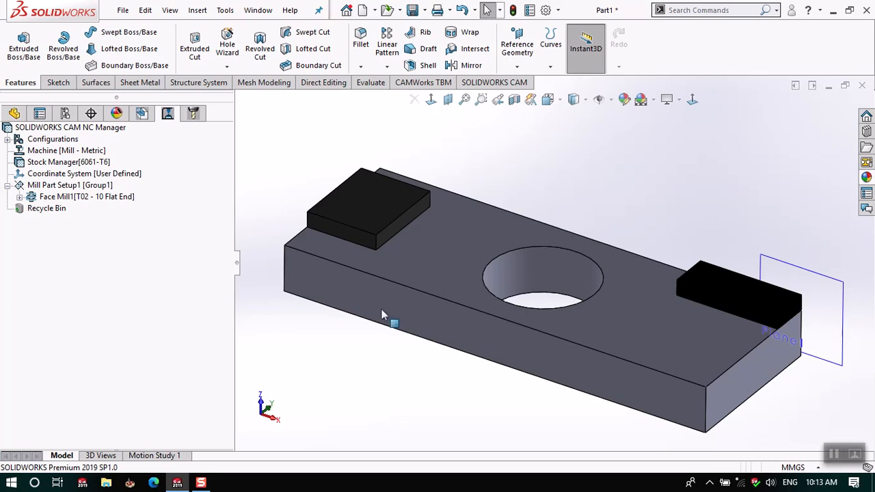
pyautogui.click(121, 199)
pyautogui.moveTo(546, 328); pyautogui.dragTo(557, 291, button='middle')
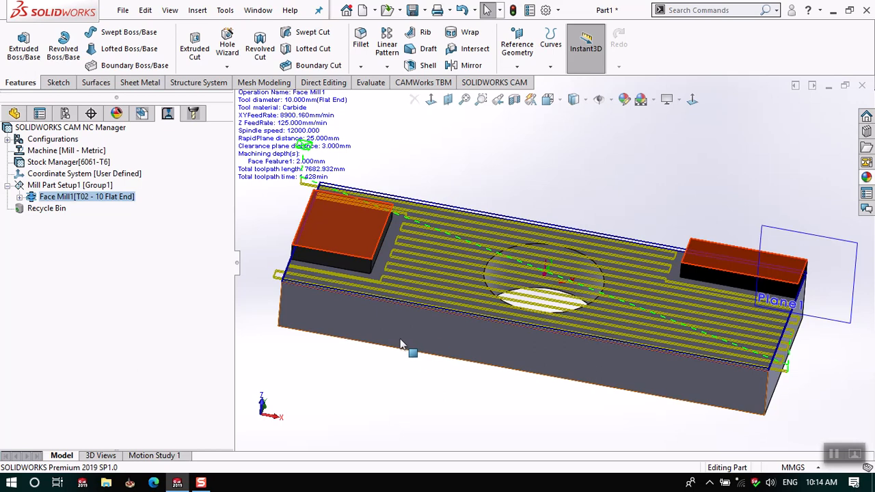
pyautogui.moveTo(670, 405); pyautogui.dragTo(581, 353, button='middle')
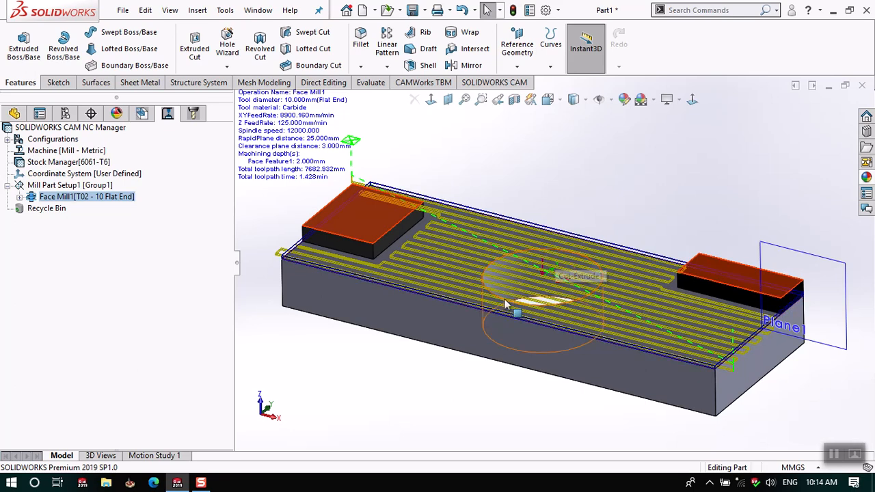
pyautogui.scroll(-3, 530, 290)
pyautogui.scroll(-2, 531, 292)
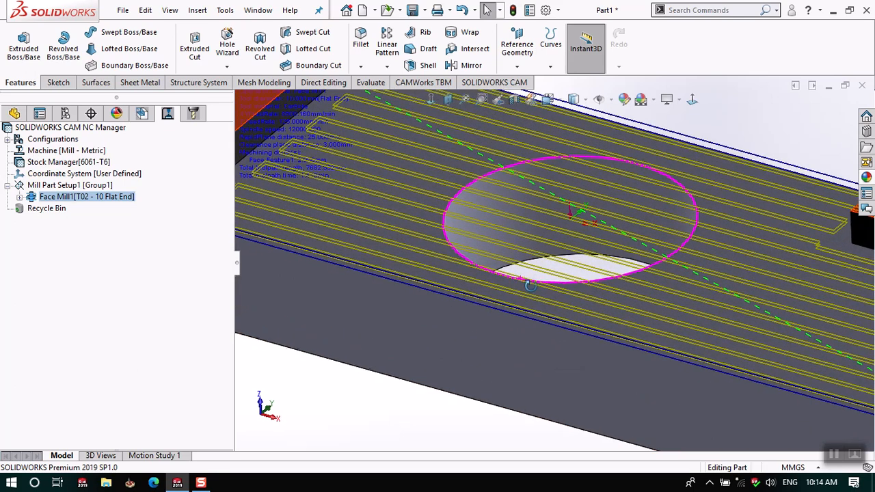
pyautogui.scroll(4, 529, 299)
pyautogui.scroll(4, 530, 296)
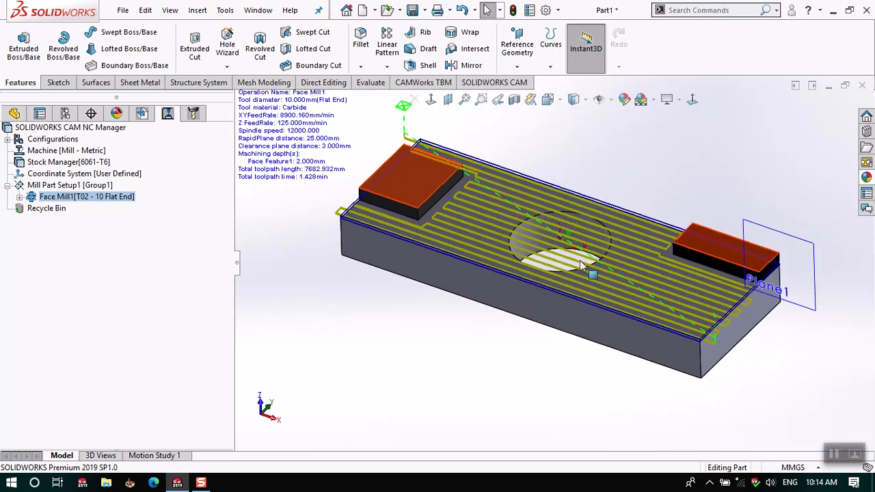
pyautogui.scroll(-3, 529, 301)
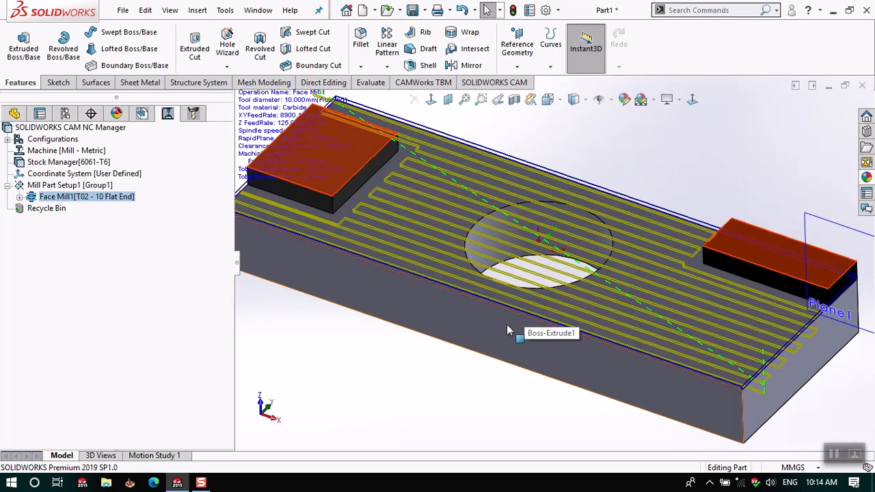
# Expand Face Mill1 and check which body faces Avoid Area1 and Avoid Area4 cover
pyautogui.rightClick(120, 199)
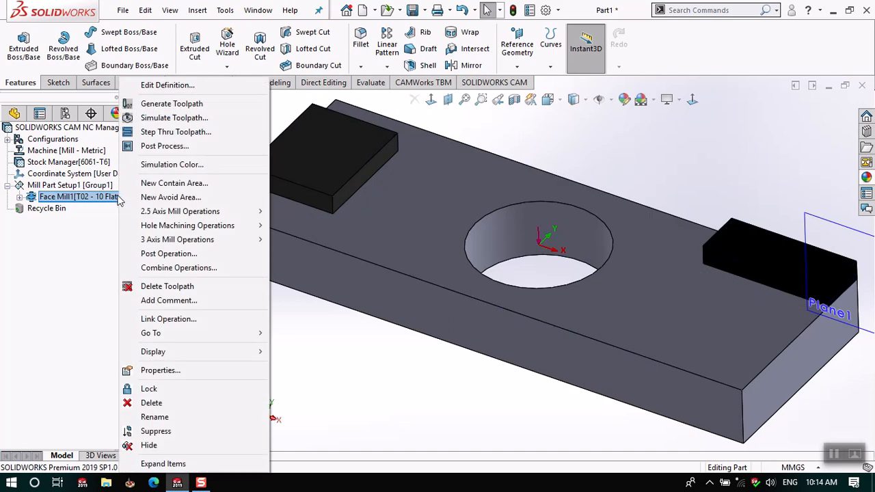
pyautogui.click(71, 228)
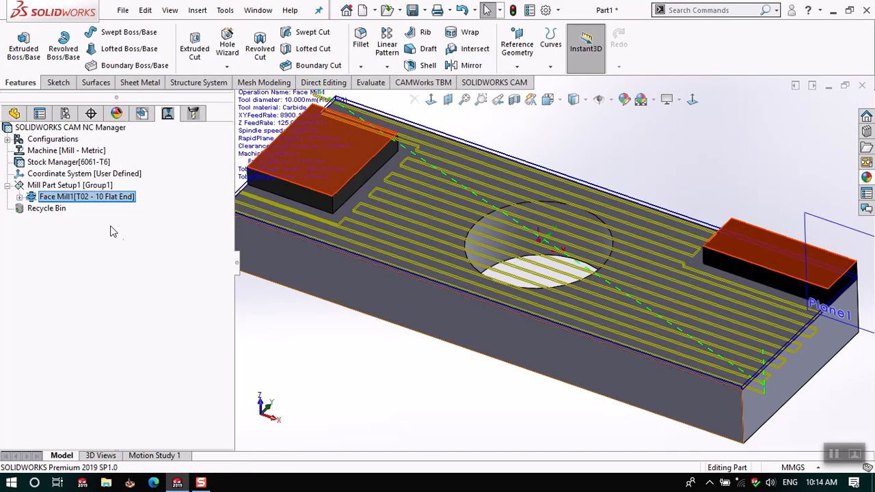
pyautogui.click(18, 198)
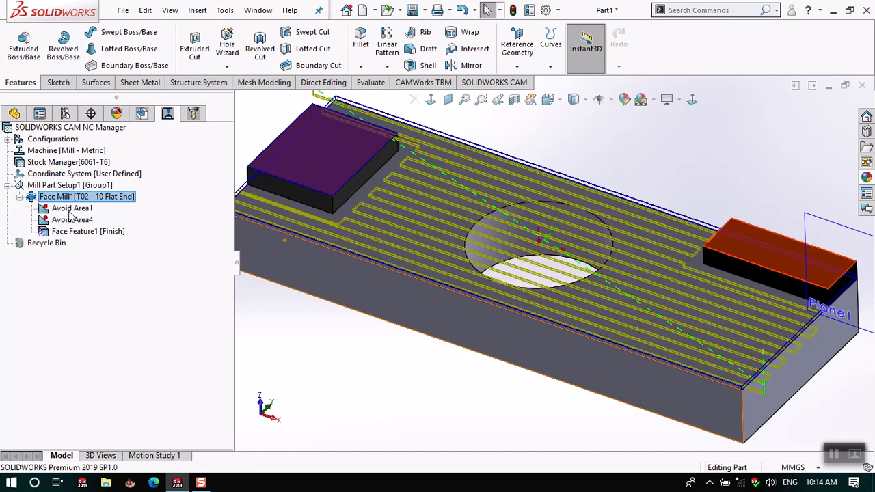
pyautogui.click(70, 208)
pyautogui.click(72, 220)
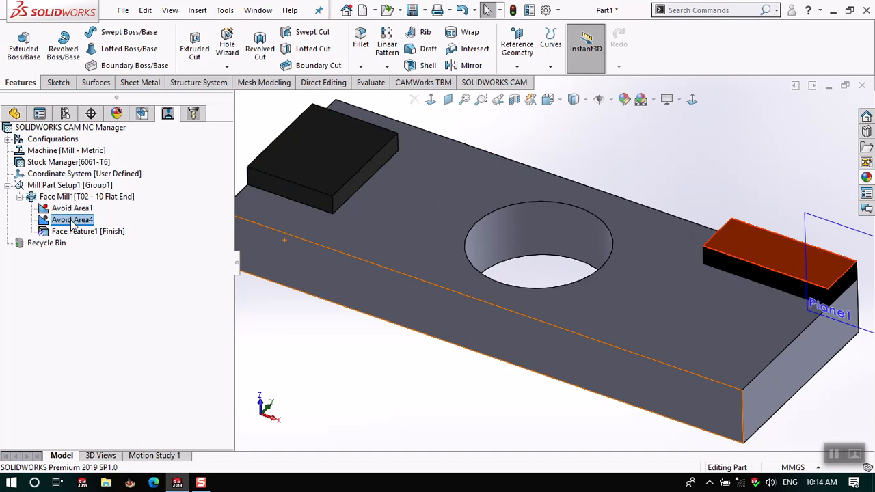
pyautogui.click(72, 209)
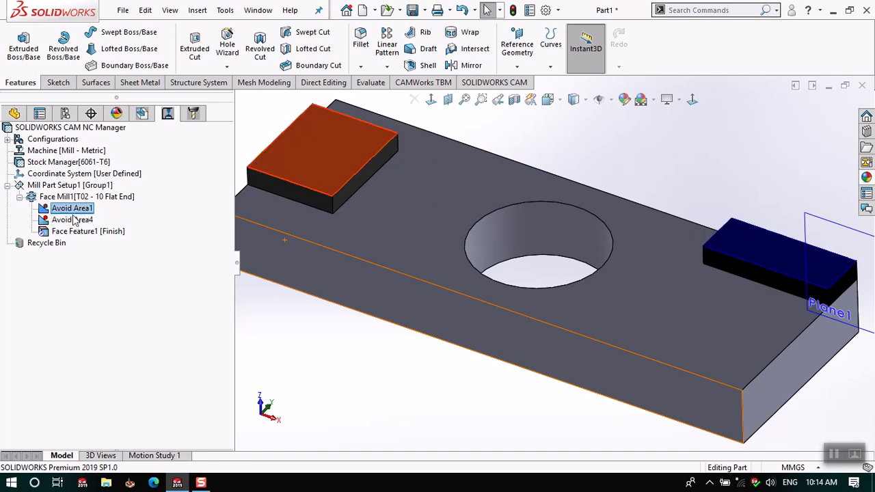
pyautogui.click(72, 219)
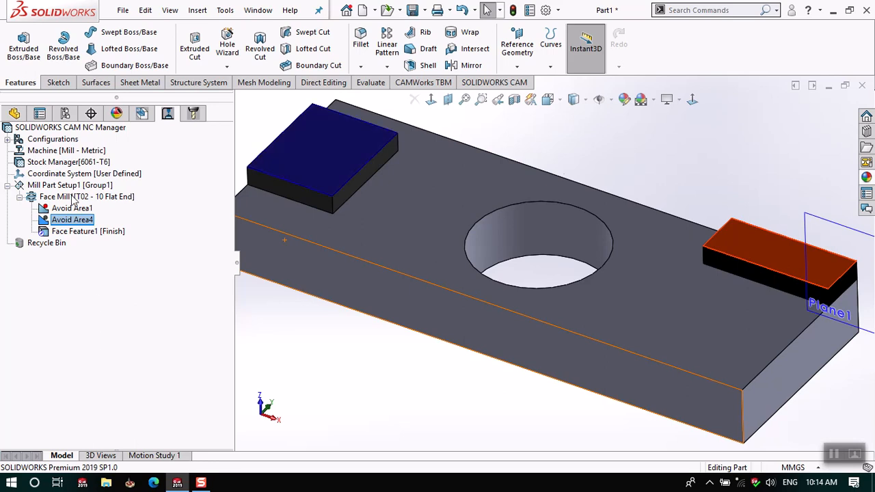
# Review Face Feature1 and the Face Mill1 operation, including the commands available for the feature
pyautogui.click(18, 115)
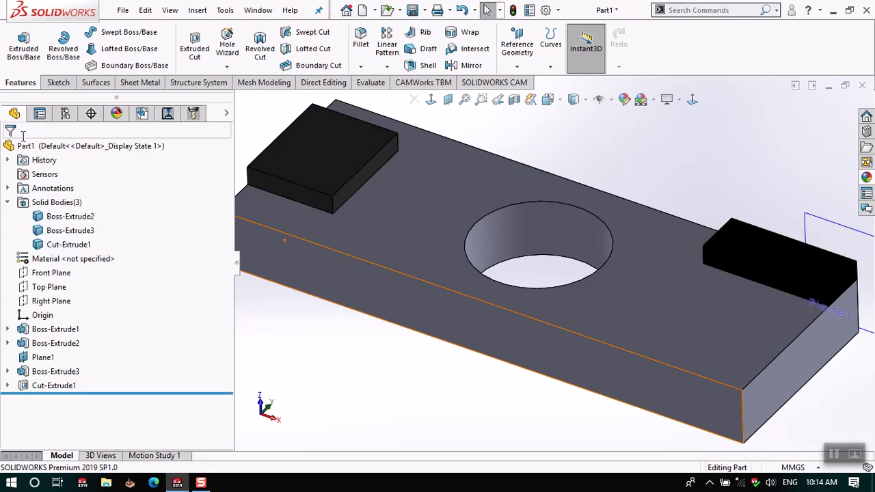
pyautogui.click(142, 115)
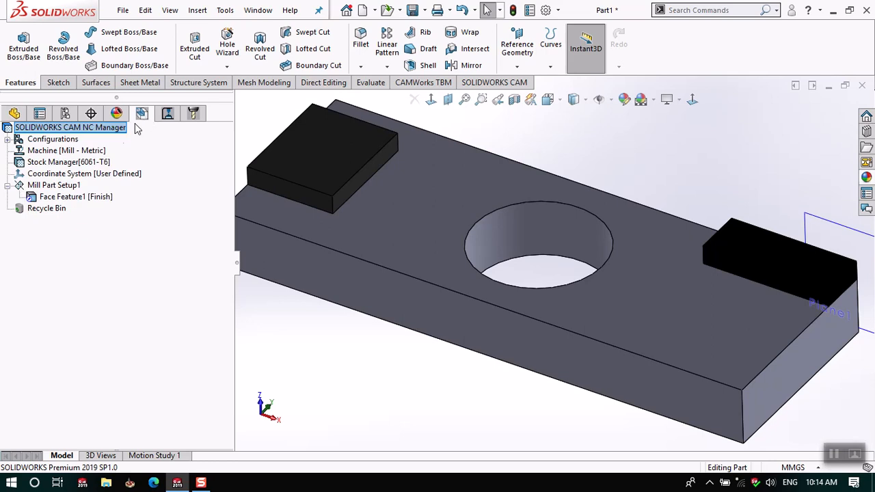
pyautogui.click(75, 196)
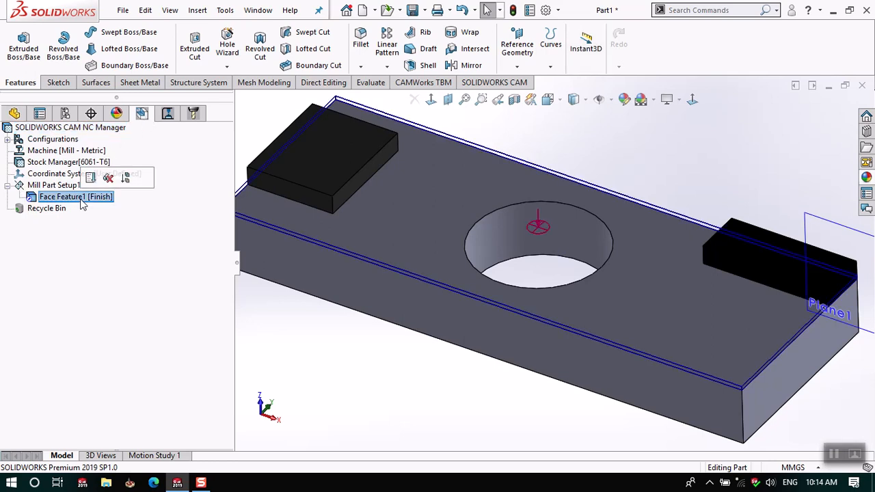
pyautogui.rightClick(82, 201)
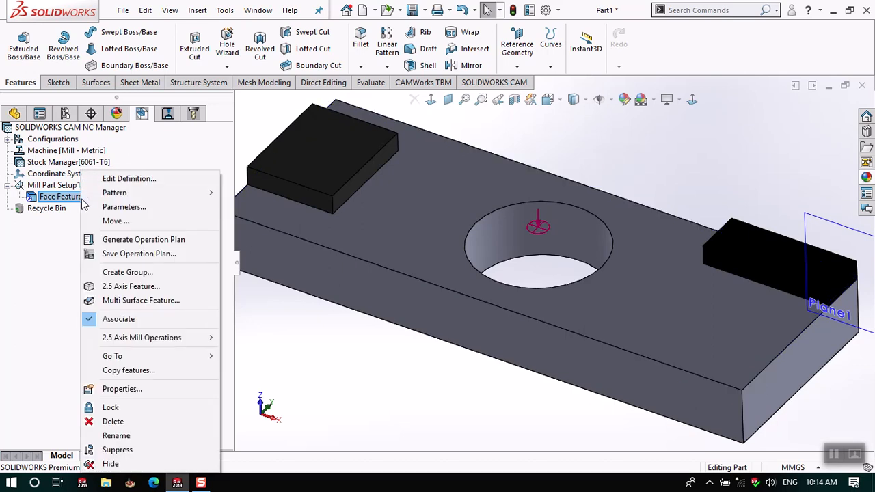
pyautogui.click(9, 261)
pyautogui.click(169, 115)
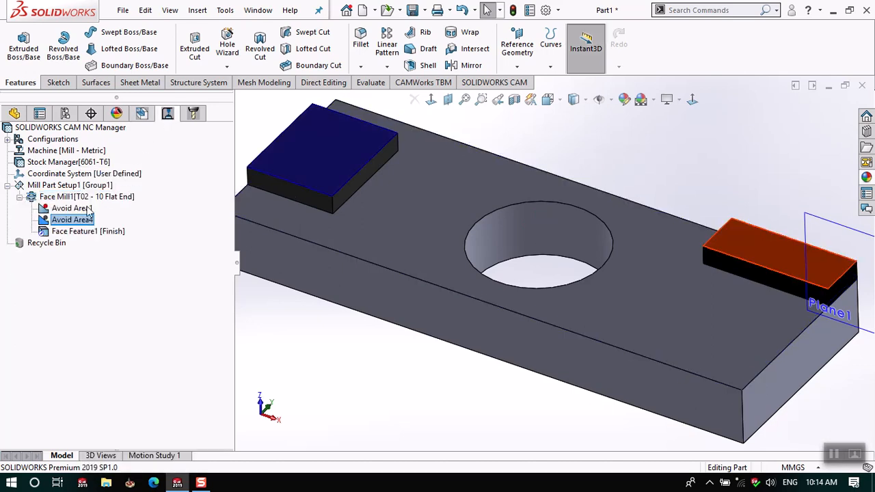
pyautogui.click(20, 197)
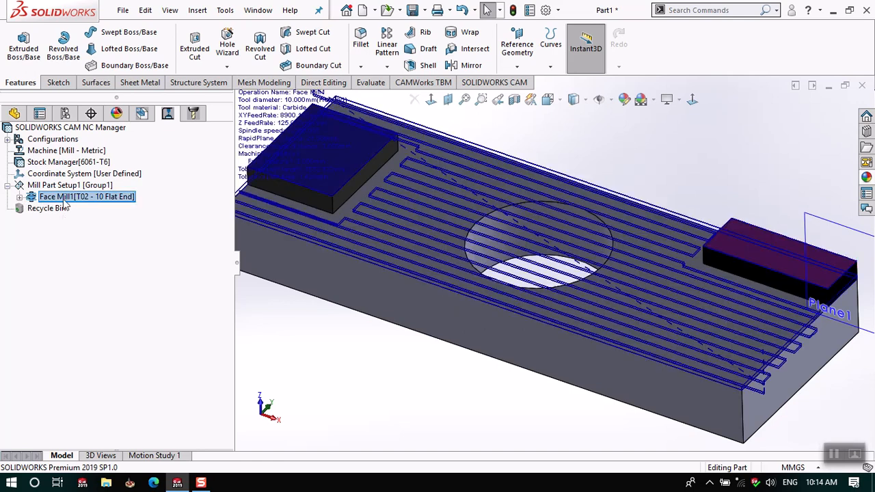
pyautogui.click(141, 115)
pyautogui.click(76, 197)
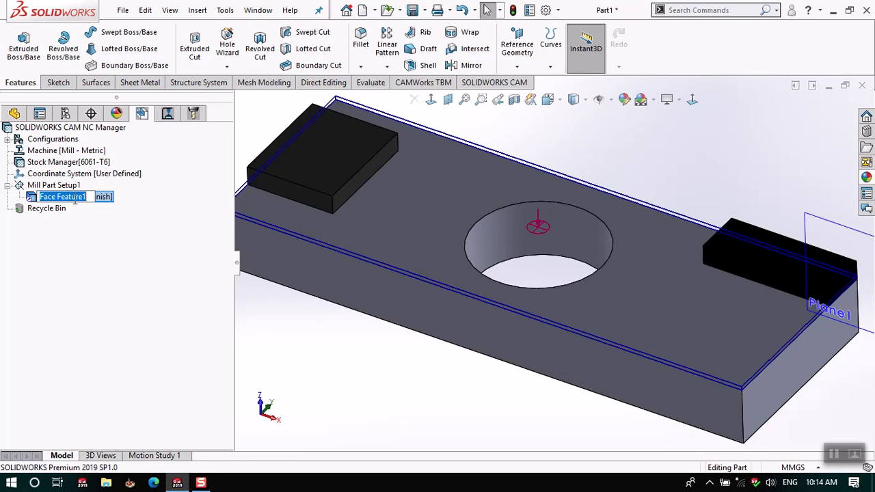
pyautogui.click(471, 83)
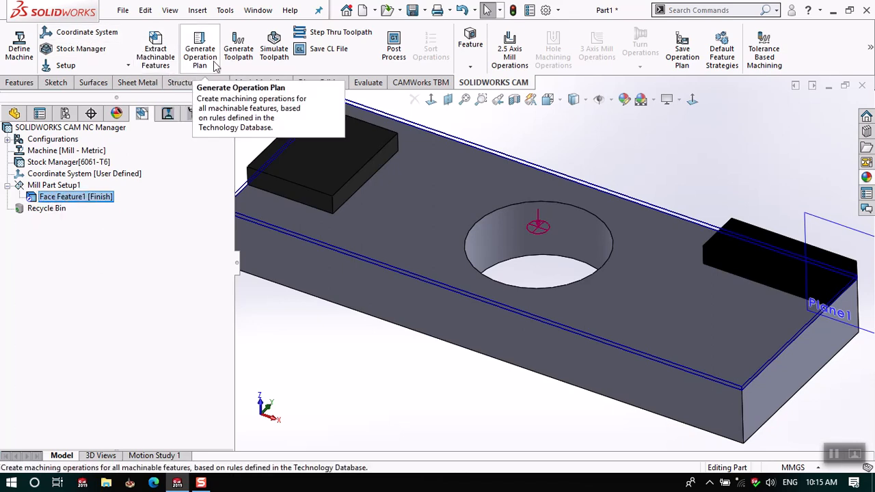
# Edit the definition of Face Feature1, select Sketch2 as its profile and proceed to the end conditions
pyautogui.rightClick(88, 198)
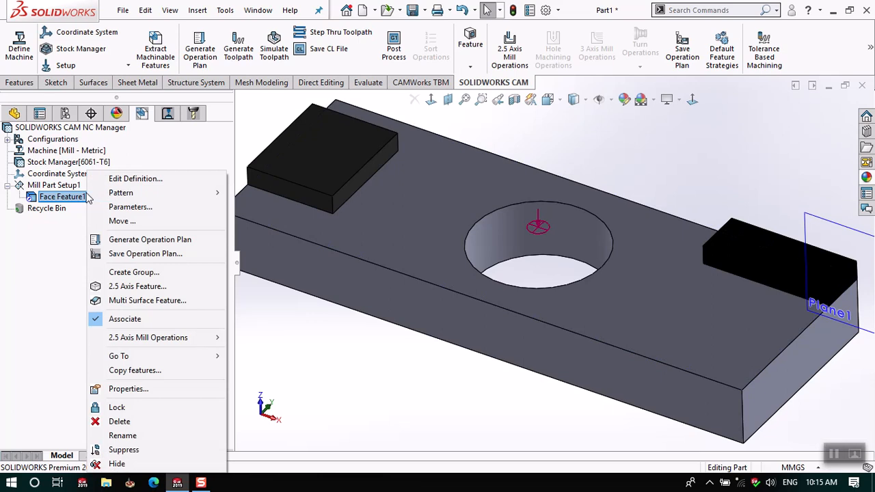
pyautogui.click(134, 179)
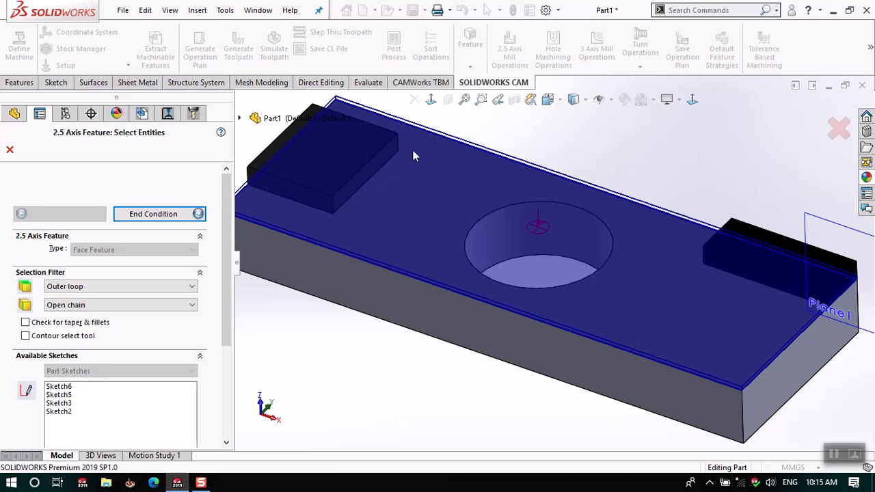
pyautogui.click(243, 208)
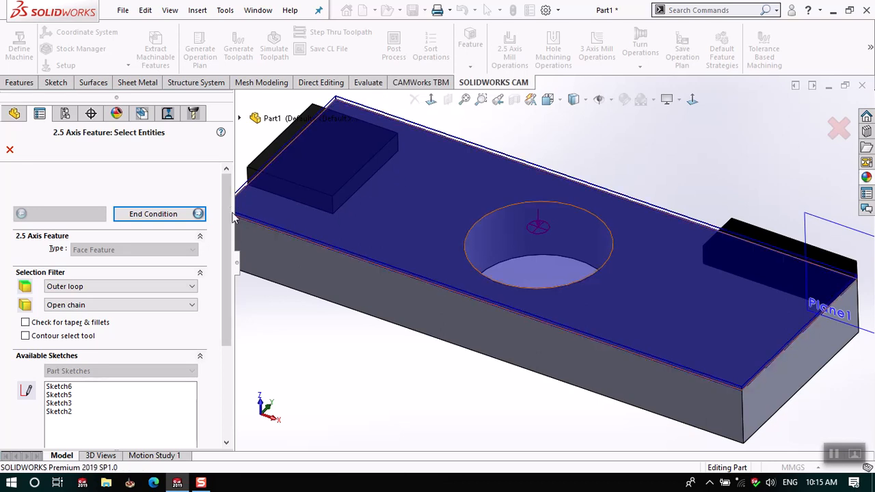
pyautogui.scroll(-3, 230, 271)
pyautogui.moveTo(231, 272); pyautogui.dragTo(223, 294)
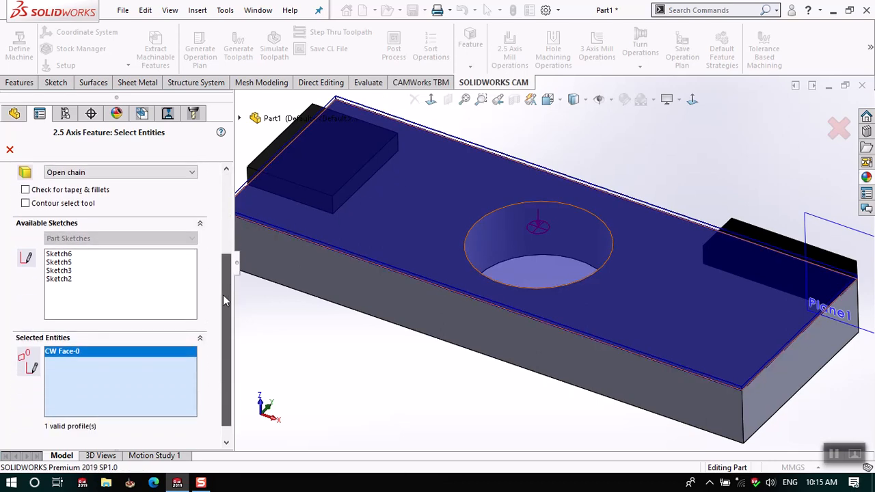
pyautogui.click(67, 254)
pyautogui.click(62, 271)
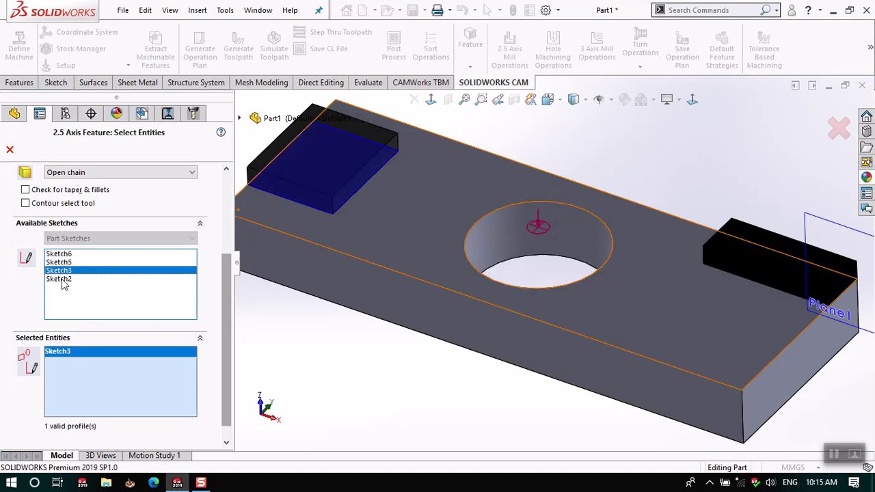
pyautogui.click(62, 279)
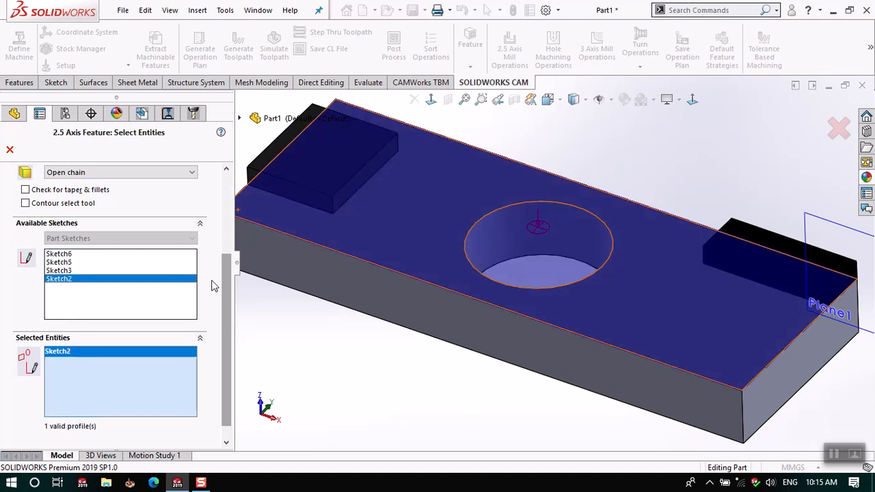
pyautogui.scroll(5, 205, 273)
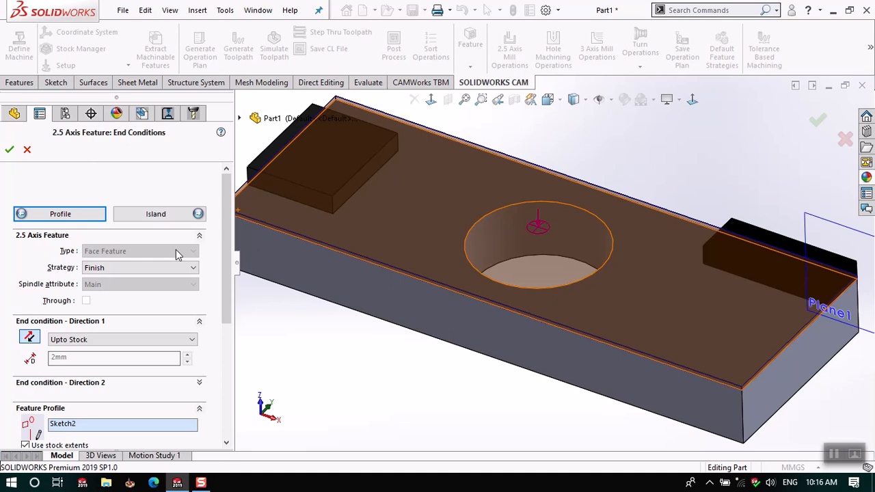
# Proceed to the island entities of Face Feature1 and activate the selection of island entities
pyautogui.click(171, 216)
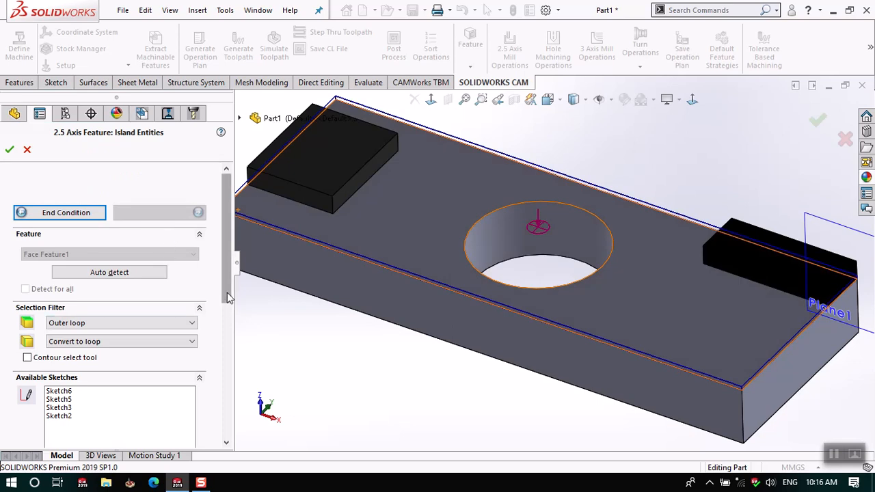
pyautogui.scroll(-2, 227, 324)
pyautogui.scroll(-3, 227, 324)
pyautogui.click(96, 342)
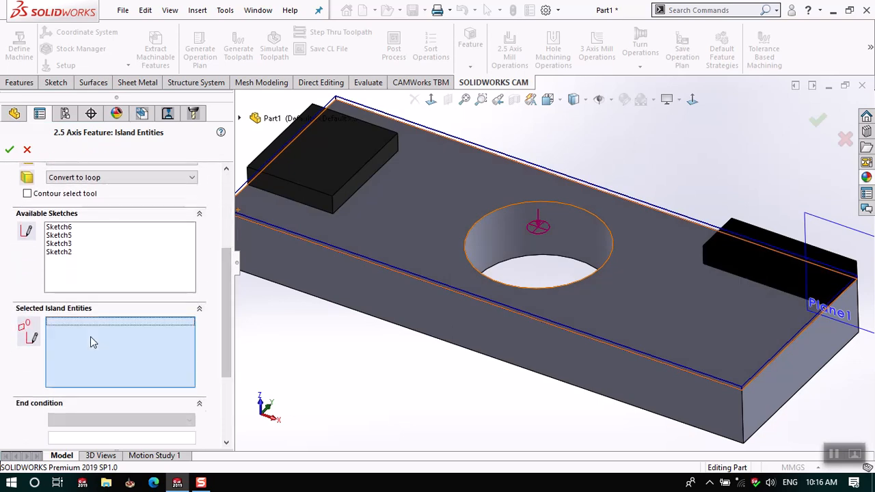
# Try to add Sketch6 under Cut-Extrude1 as an island entity of Face Feature1
pyautogui.click(240, 119)
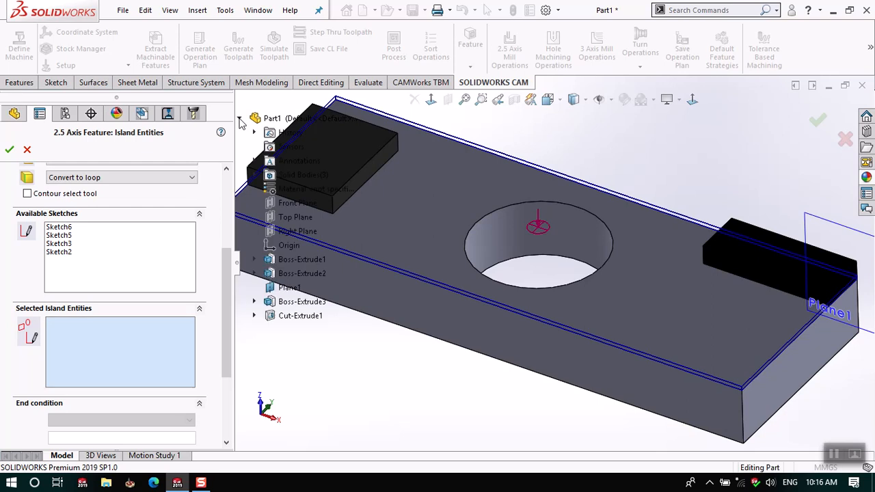
pyautogui.click(240, 119)
pyautogui.click(239, 119)
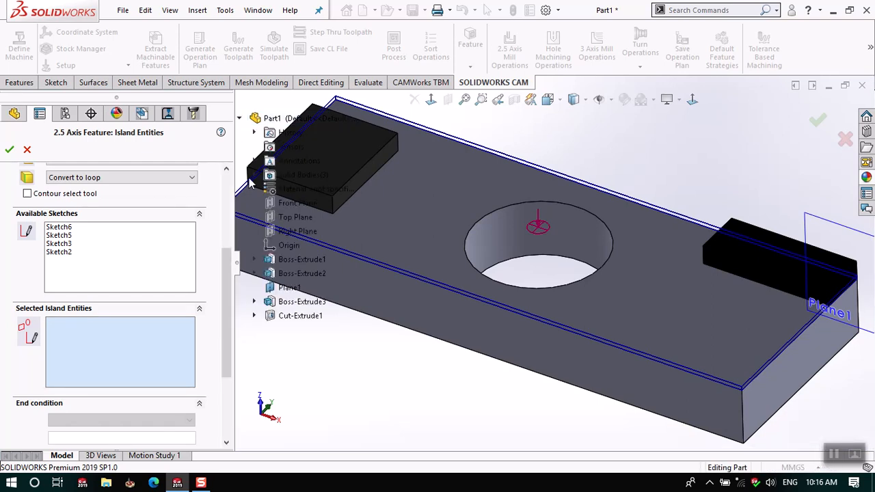
pyautogui.click(254, 316)
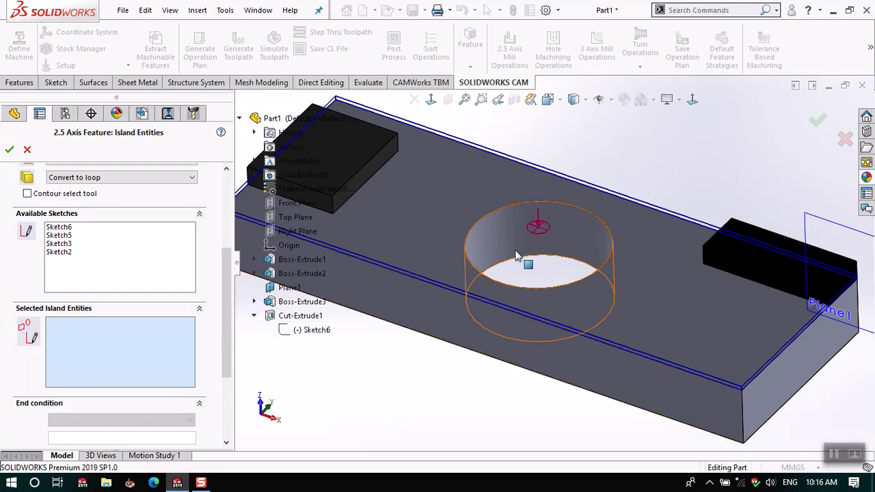
pyautogui.click(304, 332)
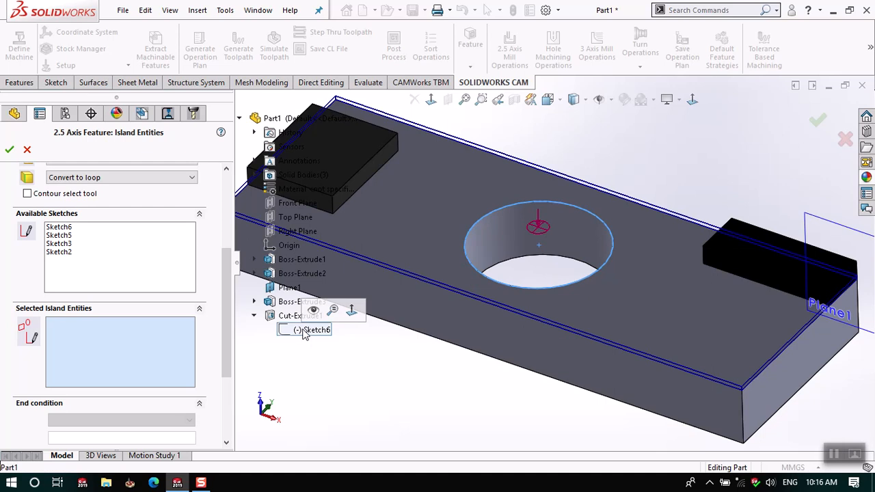
pyautogui.click(131, 334)
pyautogui.click(316, 329)
pyautogui.click(123, 333)
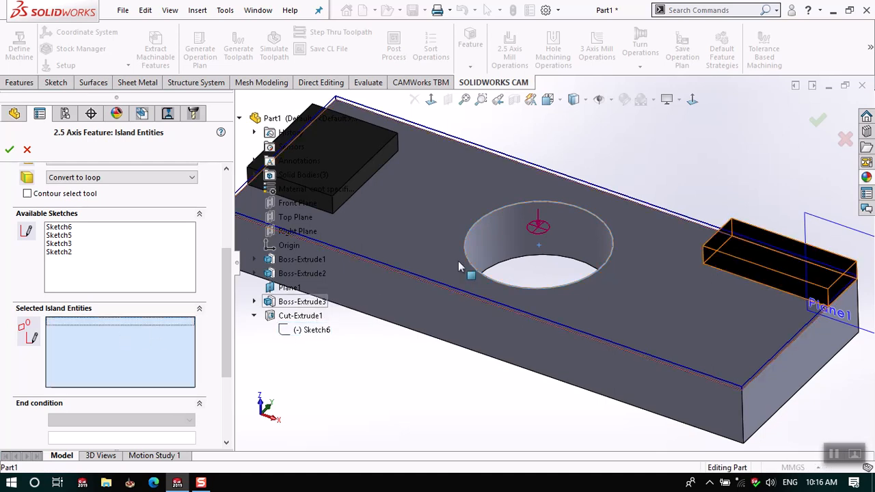
# Select the central hole's upper circular edge as the island entity and accept the Face Feature1 definition
pyautogui.click(499, 209)
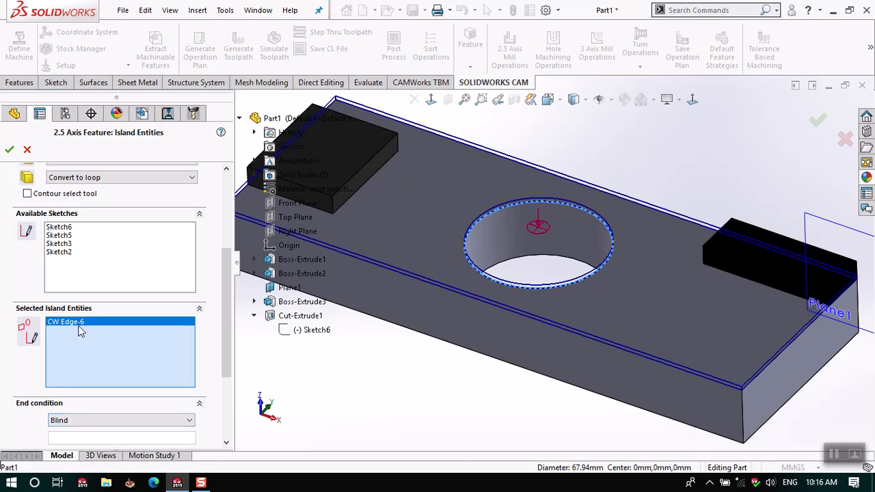
pyautogui.scroll(-6, 462, 268)
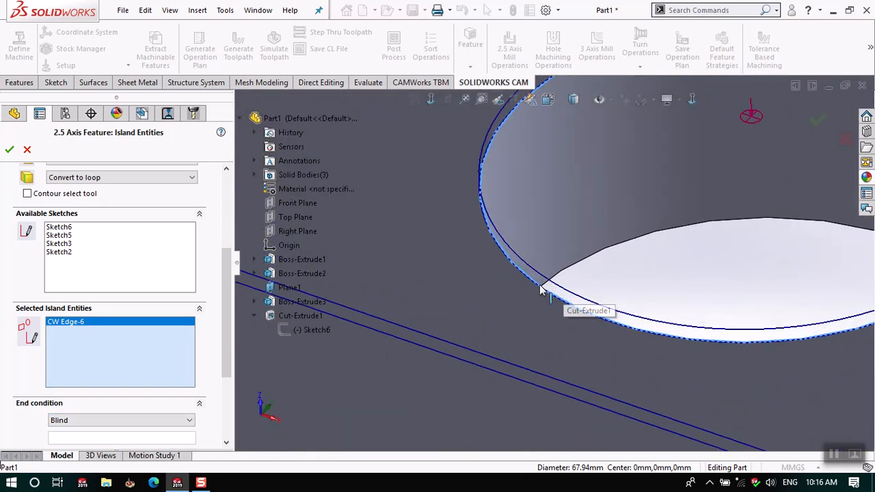
pyautogui.scroll(8, 544, 290)
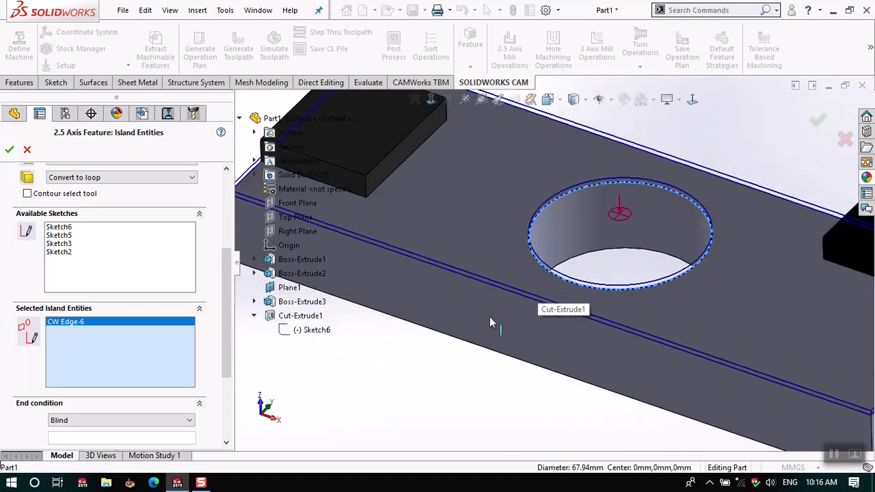
pyautogui.click(10, 149)
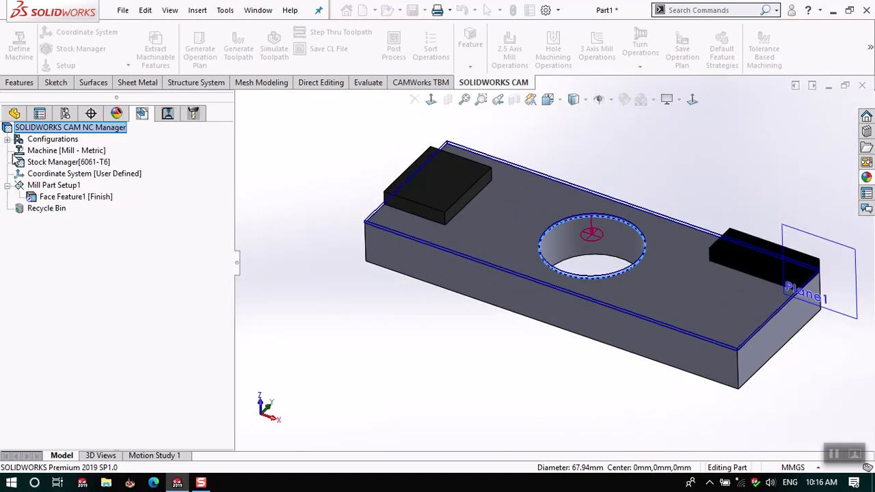
# Display the Face Mill1 toolpath and examine how it runs around the island at the central hole
pyautogui.click(93, 198)
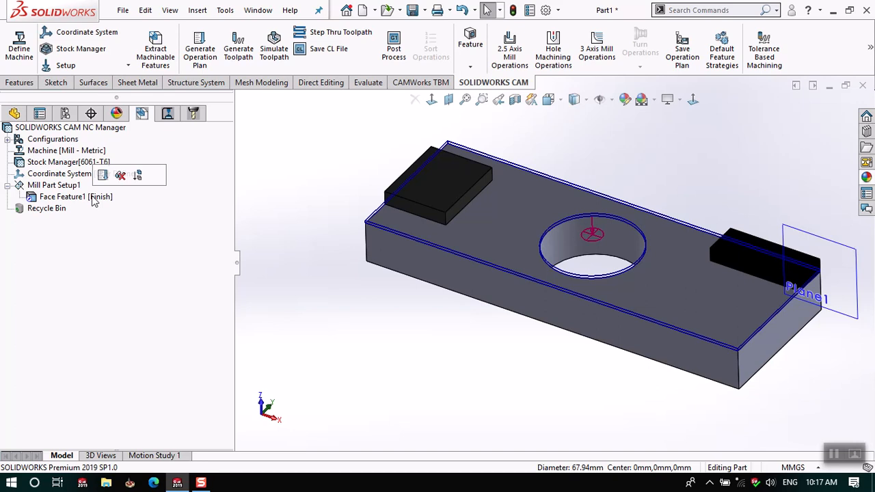
pyautogui.click(84, 197)
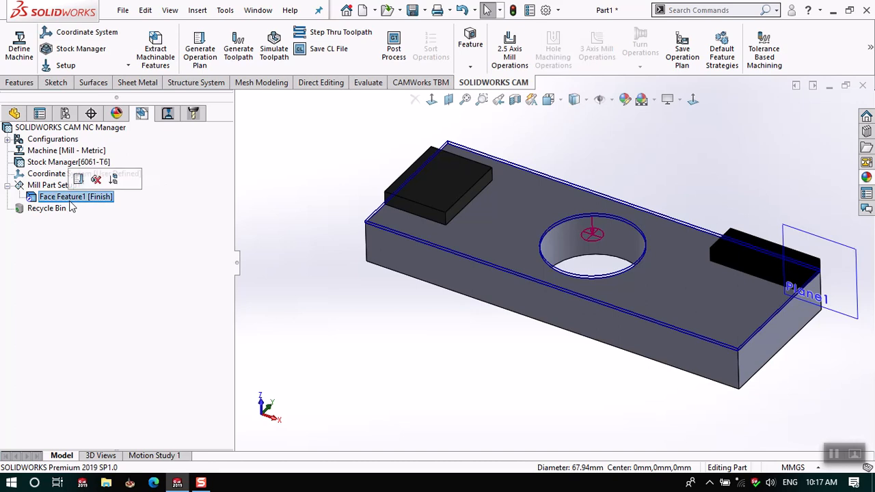
pyautogui.click(167, 113)
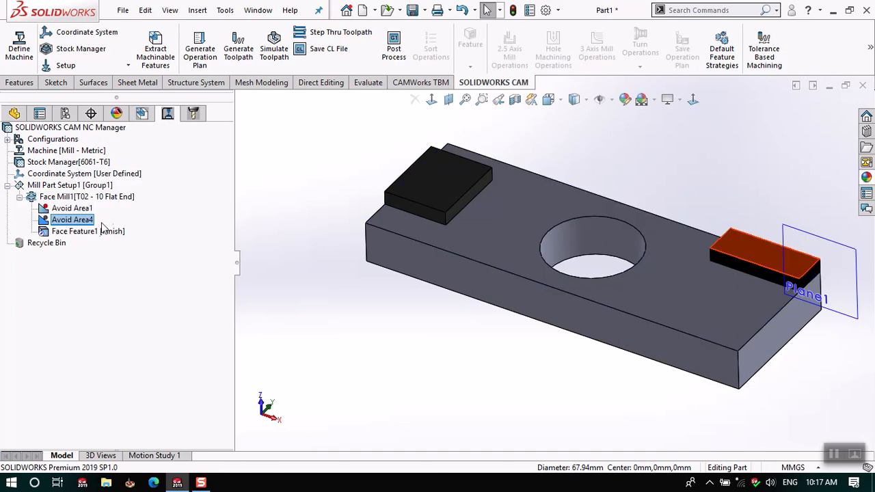
pyautogui.click(86, 197)
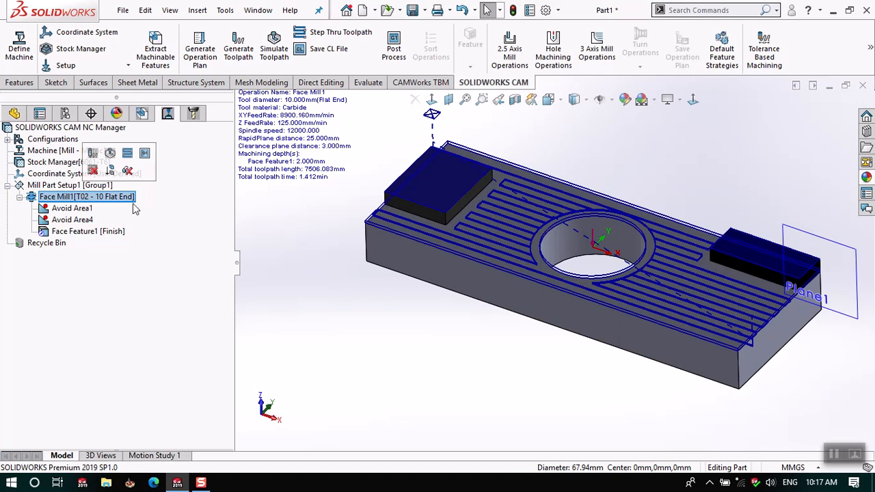
pyautogui.moveTo(702, 173)
pyautogui.mouseDown(button='middle')
pyautogui.moveTo(682, 246)
pyautogui.moveTo(678, 175)
pyautogui.moveTo(687, 179)
pyautogui.mouseUp(button='middle')
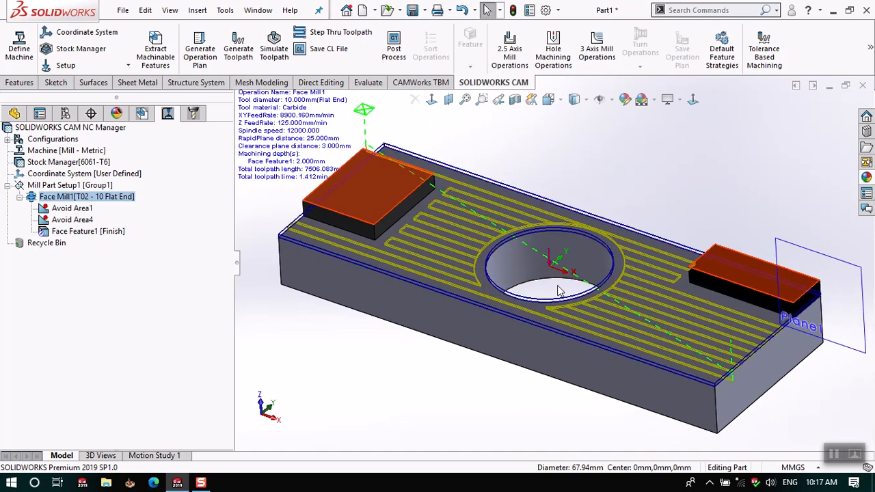
# Open the operation parameters from Face Feature1 and review the feature options, NC and facing settings, including the island XY allowance
pyautogui.click(80, 232)
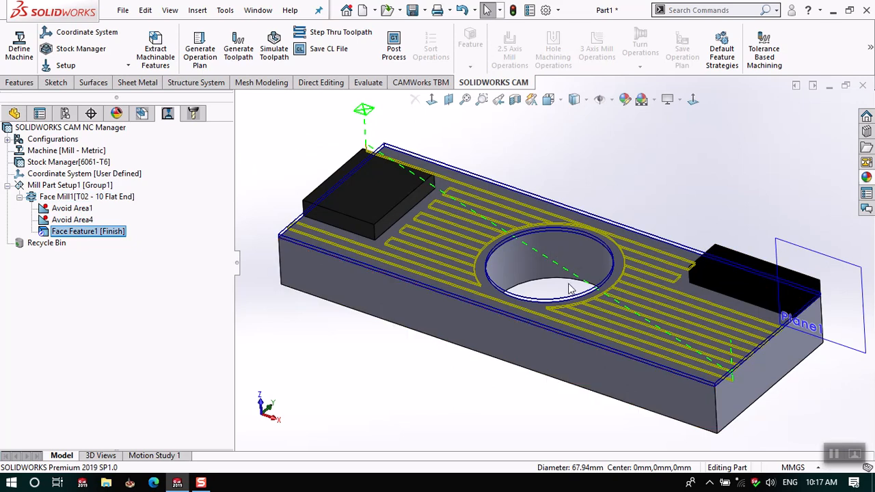
pyautogui.click(90, 232)
pyautogui.rightClick(91, 234)
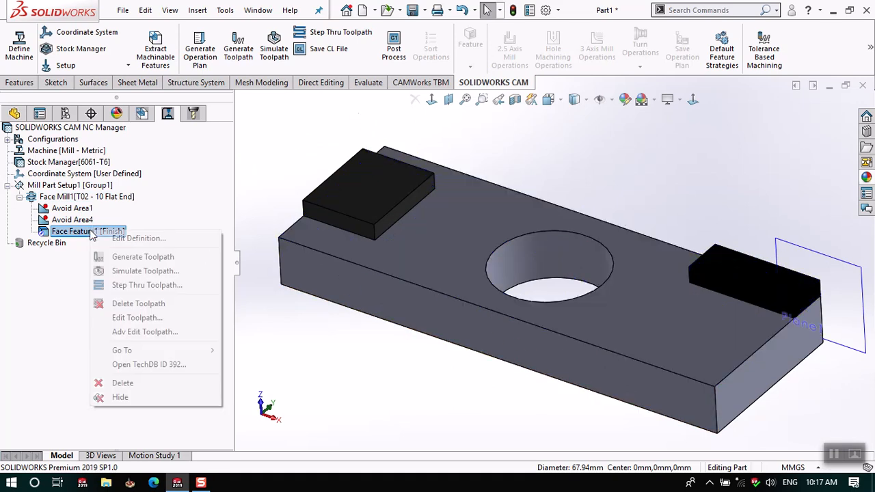
pyautogui.click(129, 238)
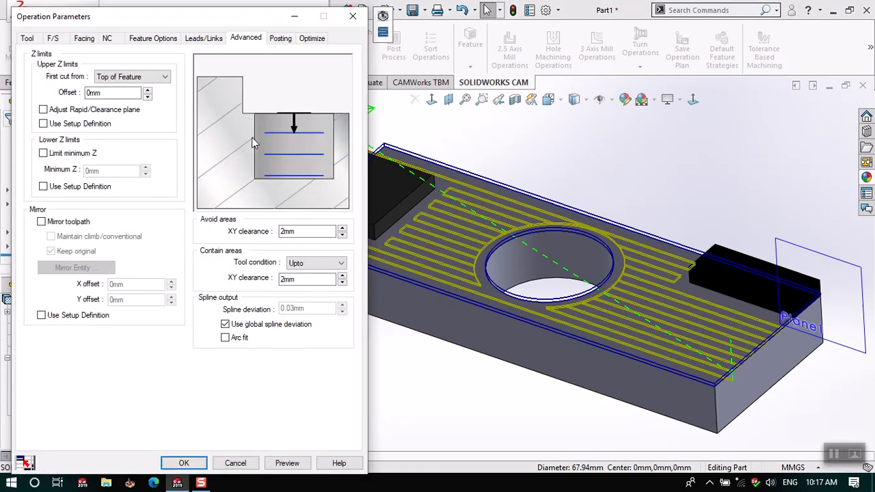
pyautogui.click(156, 38)
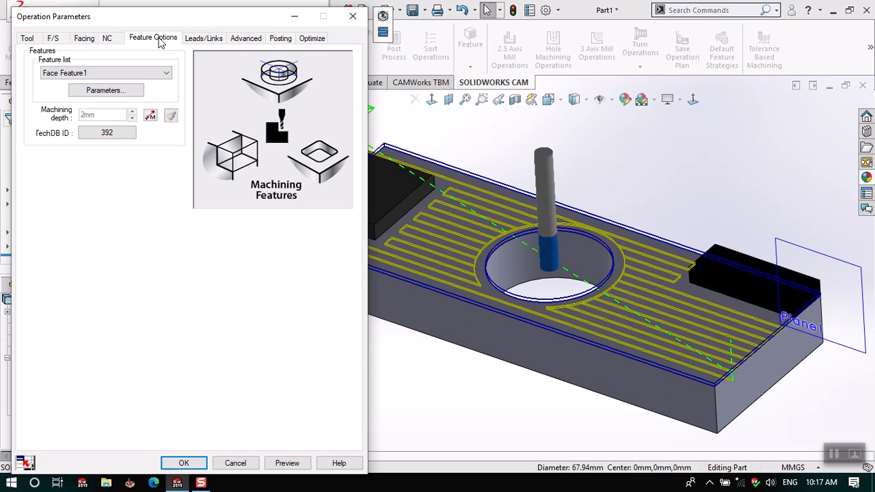
pyautogui.click(108, 40)
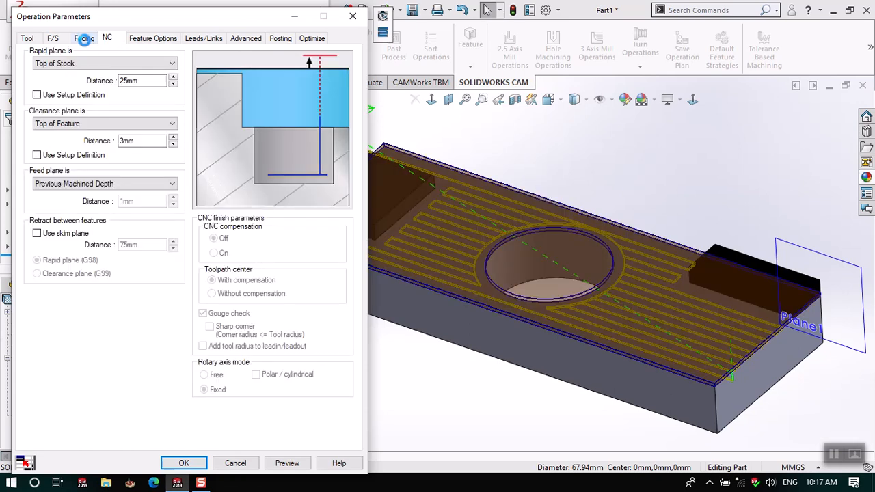
pyautogui.click(85, 41)
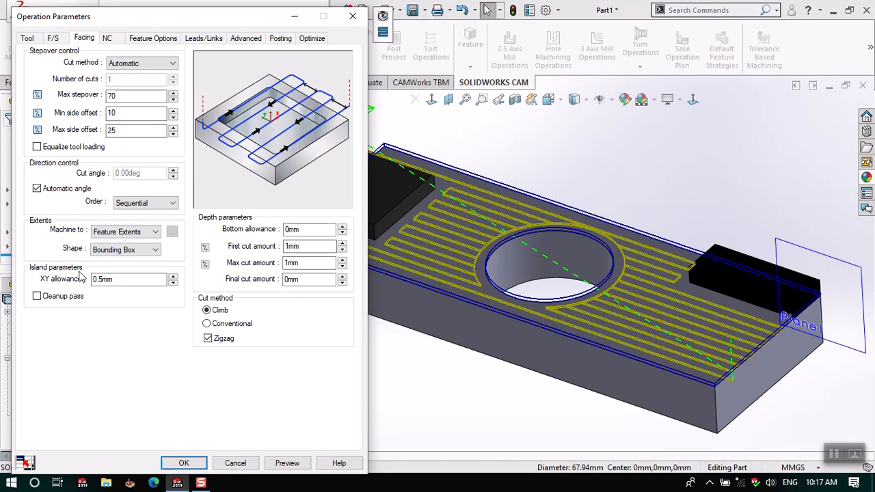
pyautogui.doubleClick(139, 280)
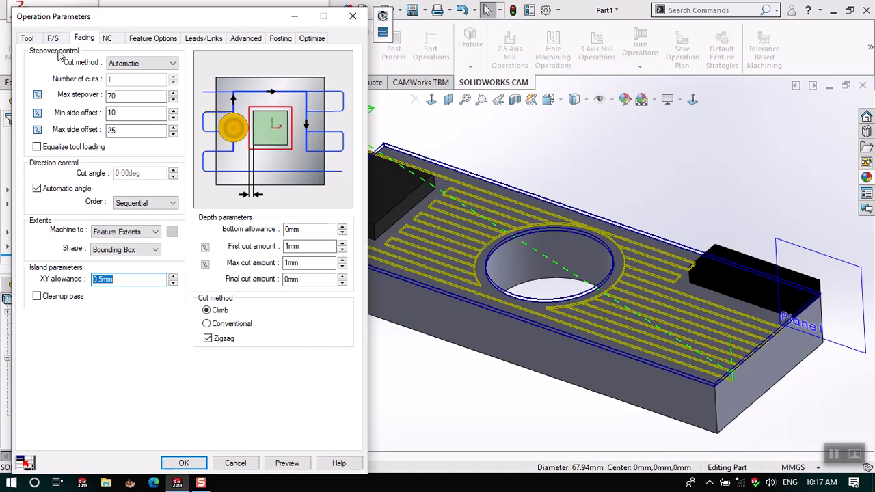
# Turn off the automatic angle, set the facing cut angle to 20 degrees and the extents shape to Silhouette, and accept the parameters
pyautogui.click(37, 188)
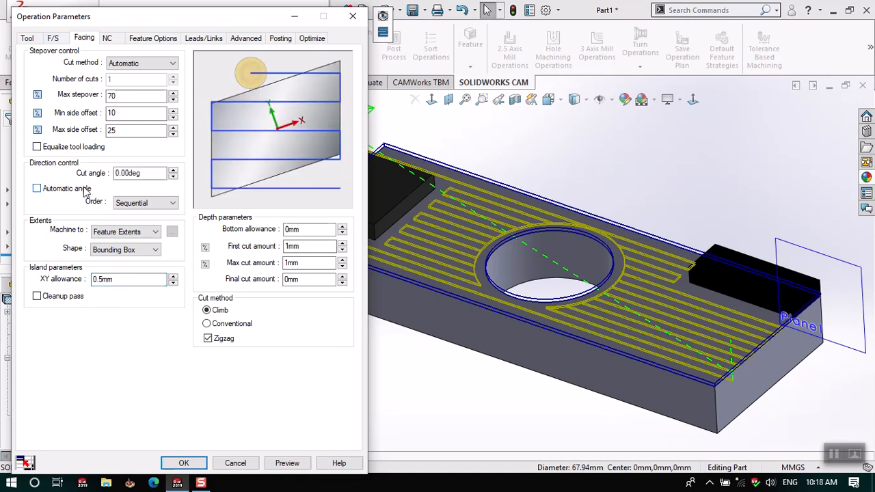
pyautogui.doubleClick(139, 174)
pyautogui.write('20')
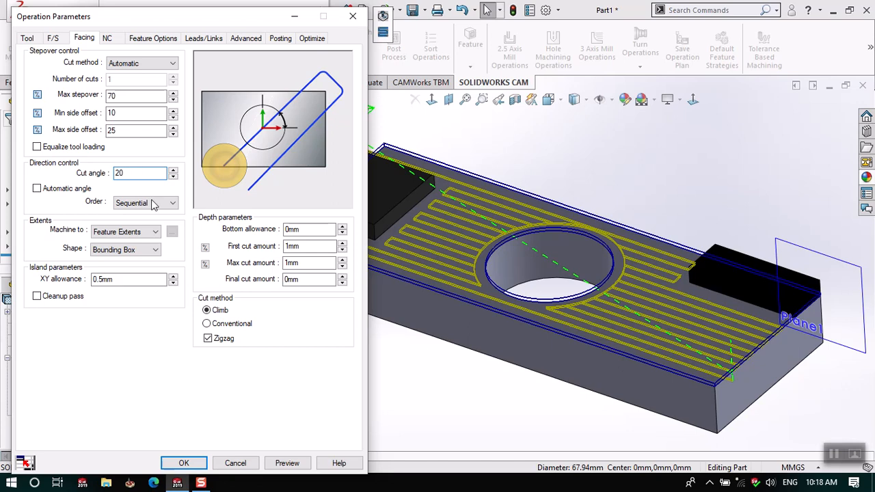
pyautogui.click(119, 249)
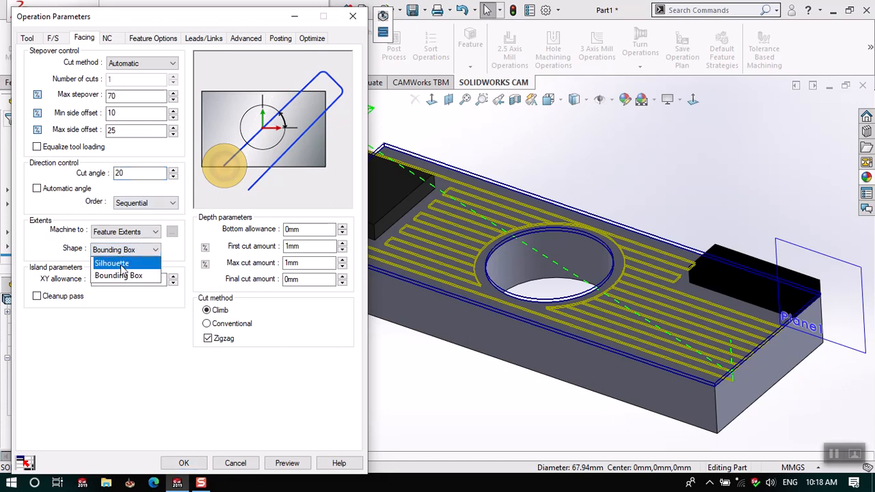
pyautogui.click(122, 266)
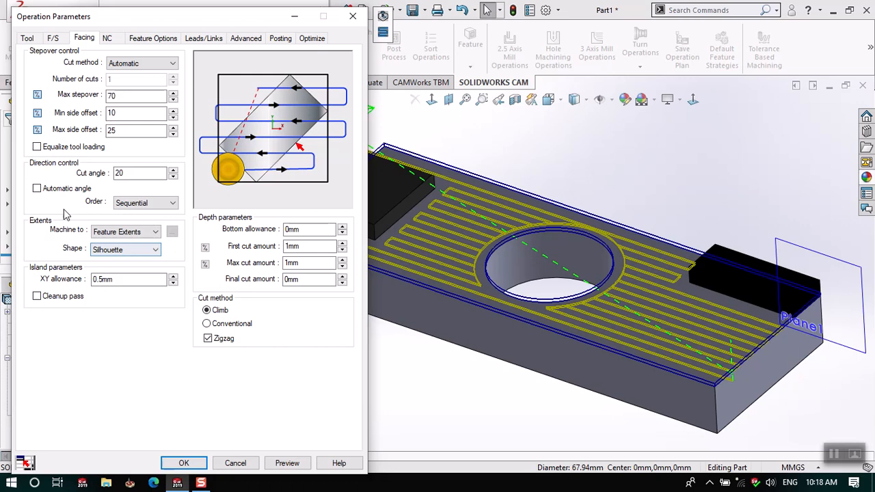
pyautogui.click(184, 463)
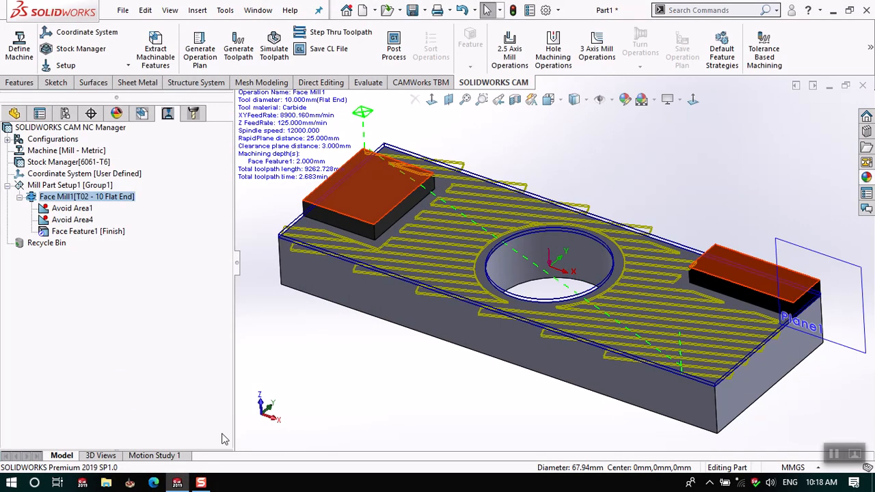
# Inspect the angled toolpath, then reopen the operation parameters and set the facing cut angle to 90 degrees
pyautogui.moveTo(459, 195); pyautogui.dragTo(411, 255, button='middle')
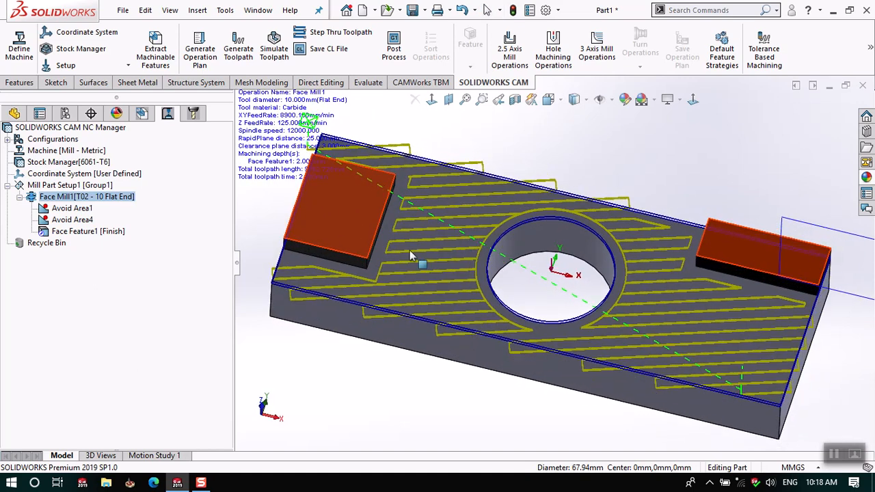
pyautogui.click(94, 233)
pyautogui.rightClick(94, 234)
pyautogui.click(133, 236)
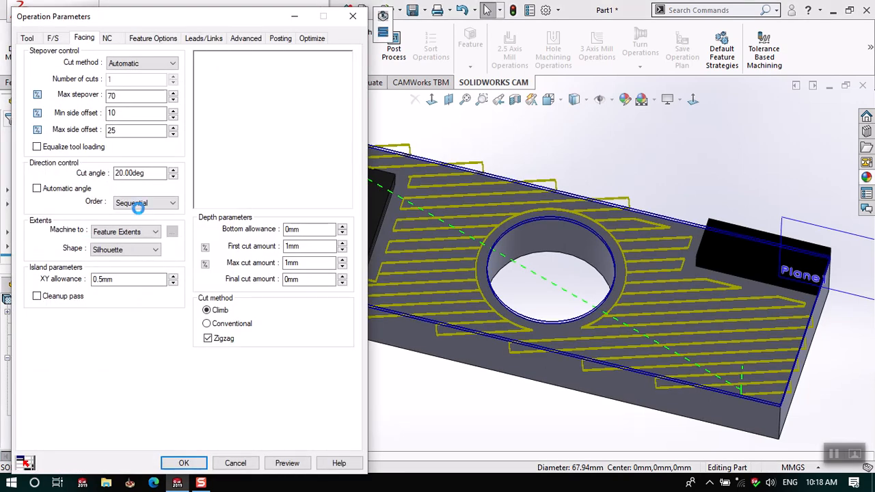
pyautogui.doubleClick(140, 173)
pyautogui.write('90')
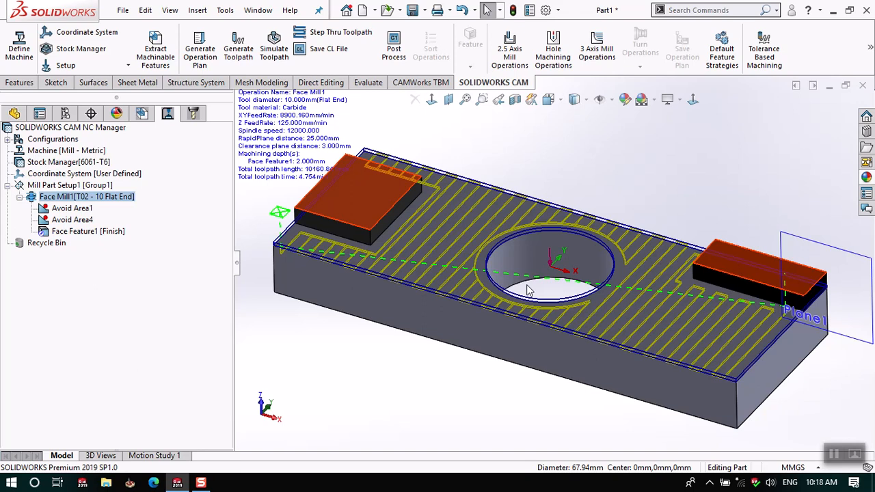
# Reopen the operation parameters from Face Feature1, set the extents shape to Bounding Box, accept them and inspect the toolpath
pyautogui.click(81, 233)
pyautogui.rightClick(80, 233)
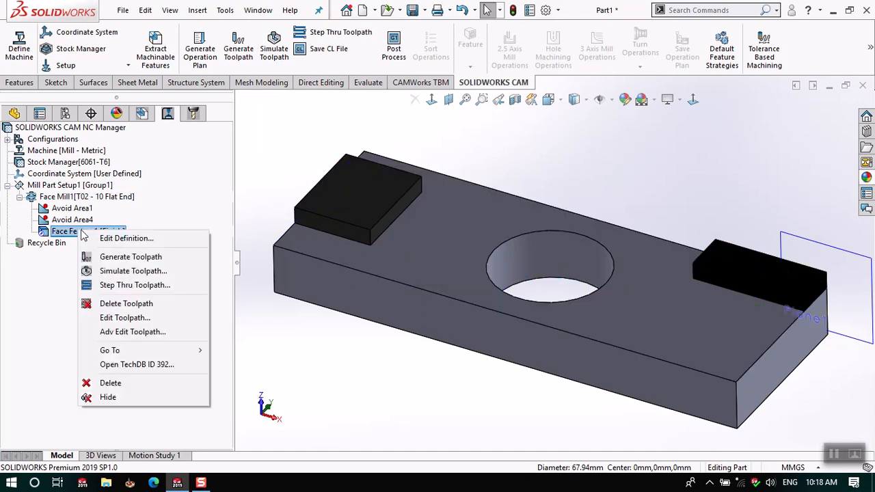
pyautogui.click(145, 240)
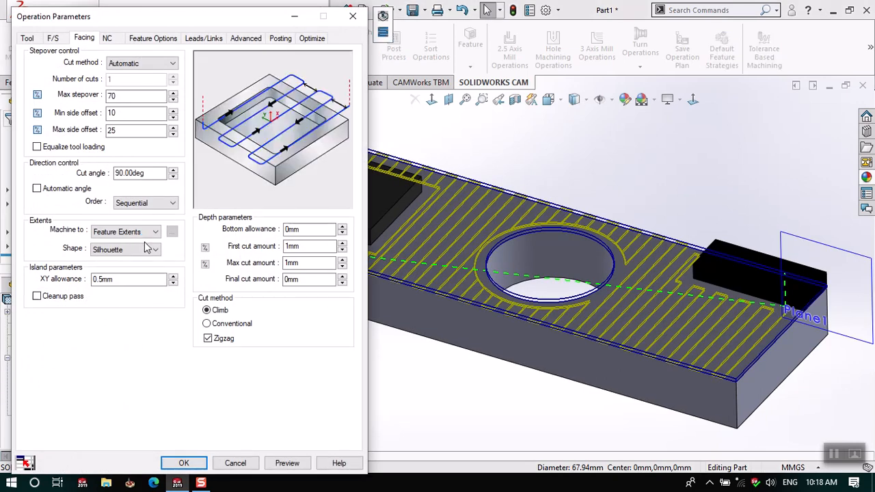
pyautogui.click(116, 253)
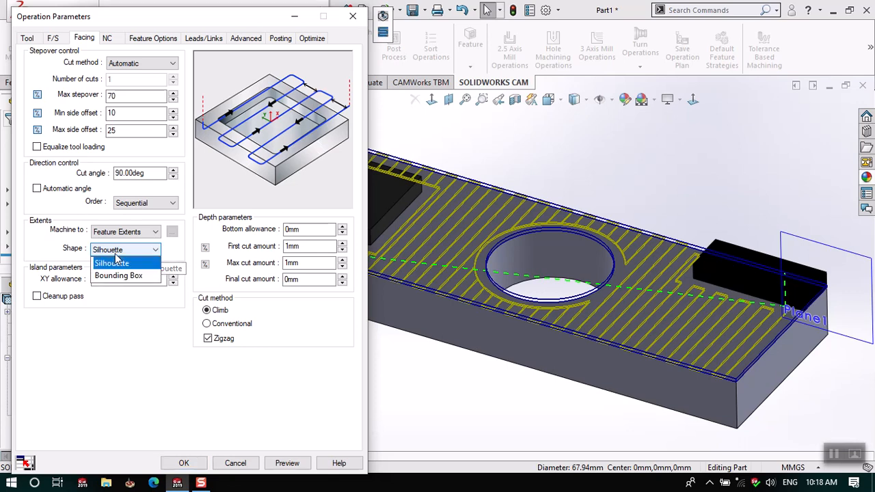
pyautogui.click(119, 276)
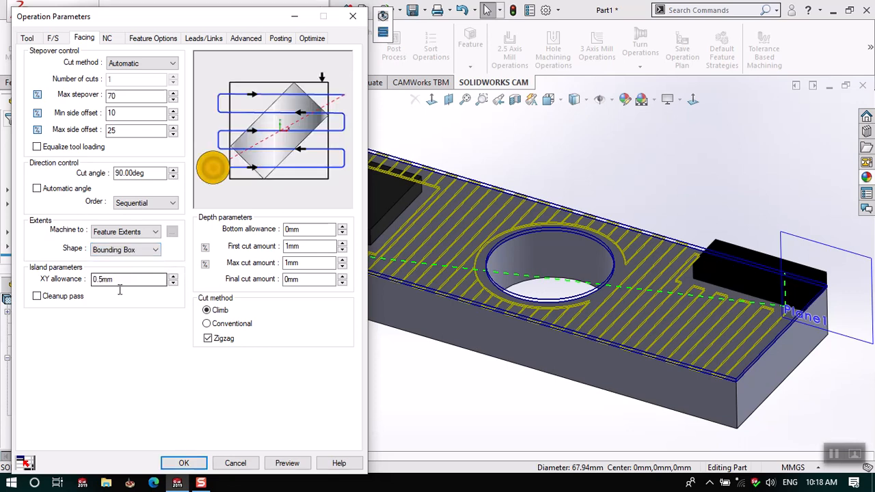
pyautogui.click(181, 463)
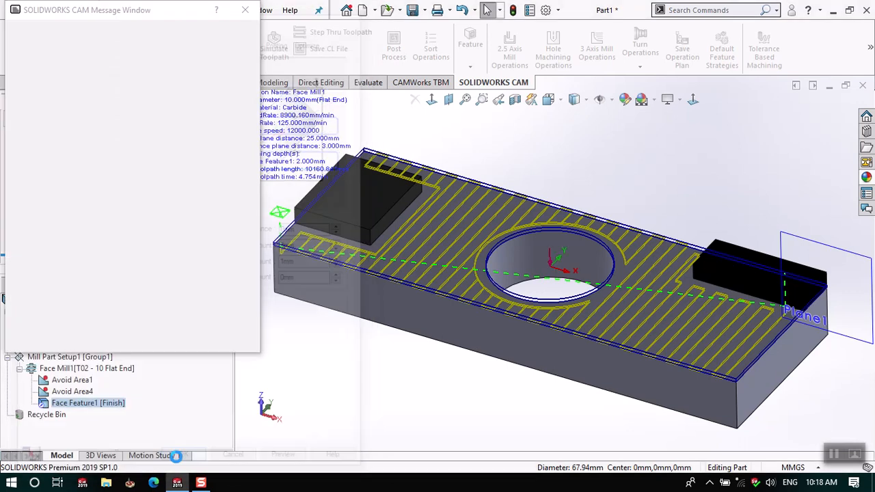
pyautogui.moveTo(342, 315); pyautogui.dragTo(333, 298, button='middle')
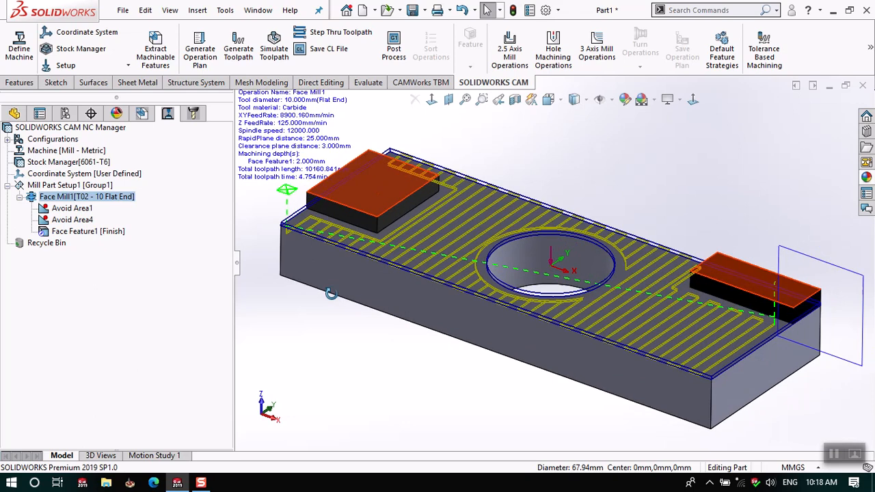
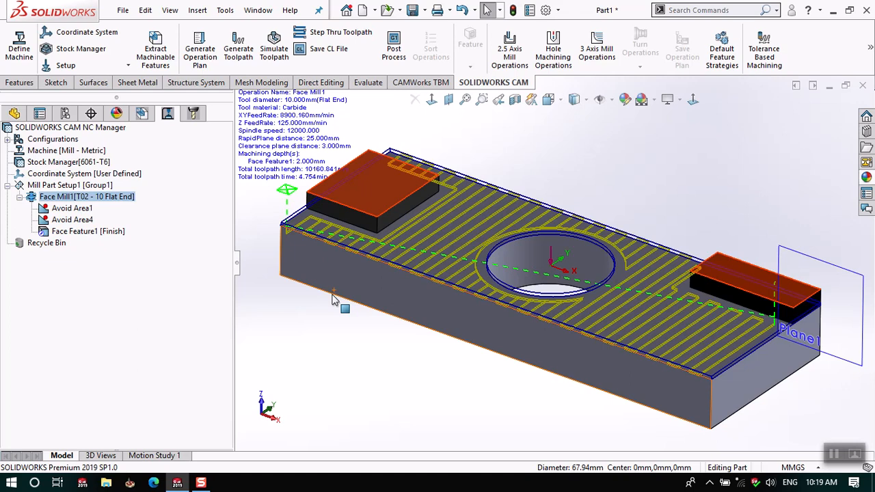
pyautogui.moveTo(333, 299); pyautogui.dragTo(525, 208, button='middle')
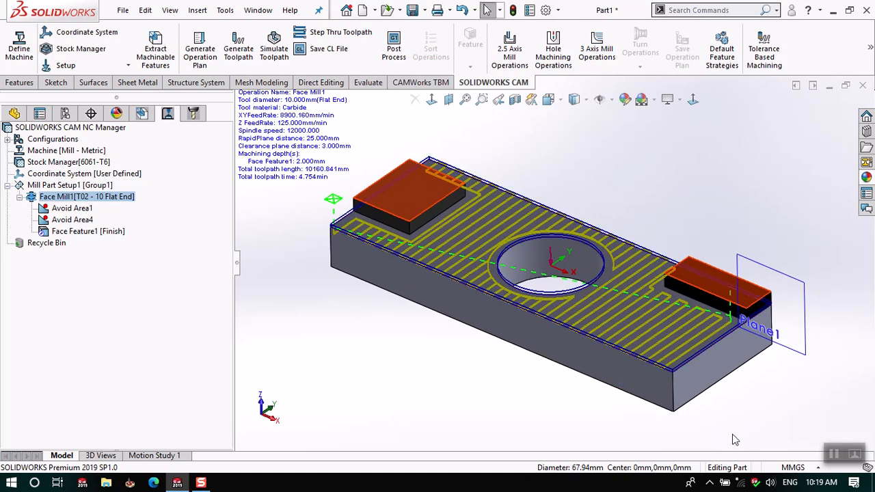
pyautogui.click(838, 452)
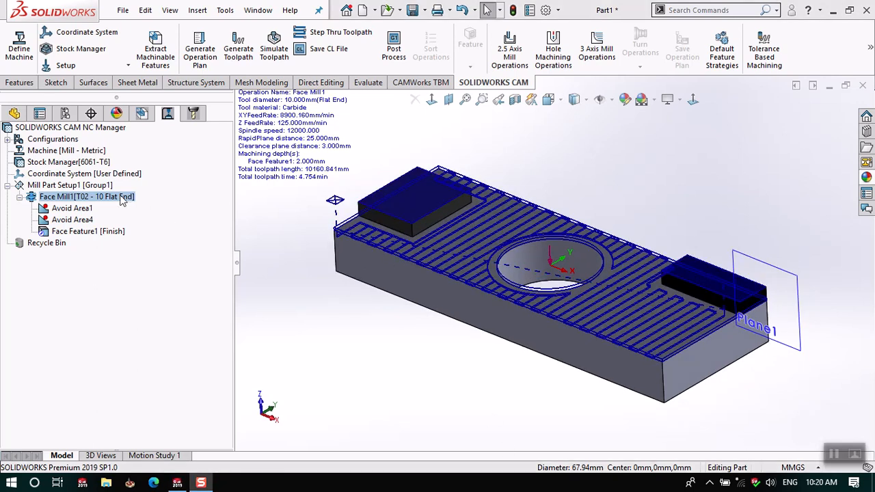
# Simulate the Face Mill1 toolpath to the end with the target part displayed as Shaded With Edges
pyautogui.rightClick(121, 198)
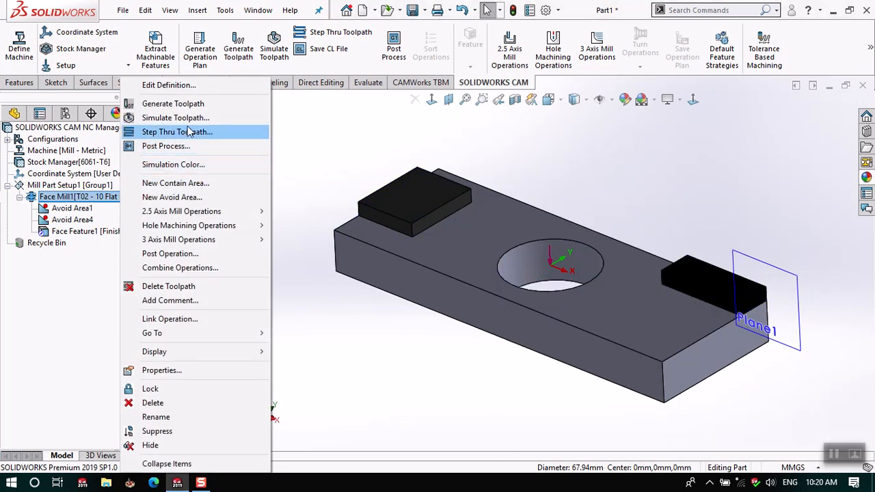
pyautogui.click(175, 117)
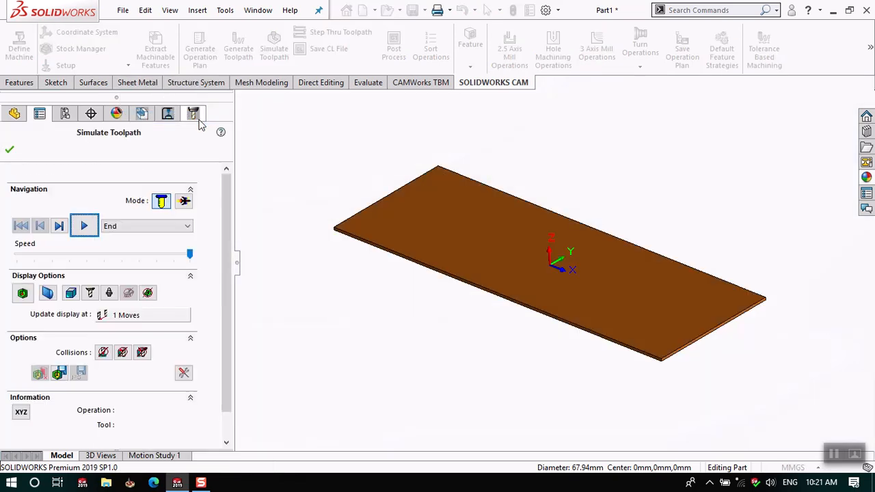
pyautogui.click(87, 228)
pyautogui.click(148, 294)
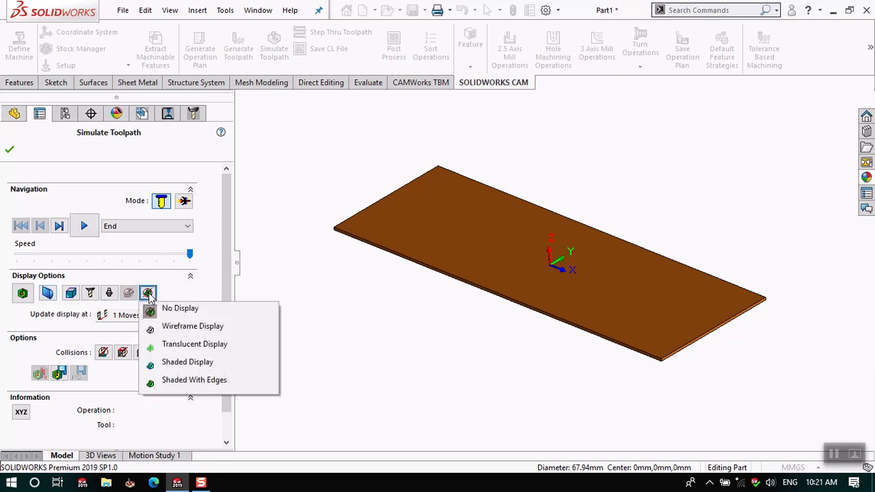
pyautogui.click(173, 380)
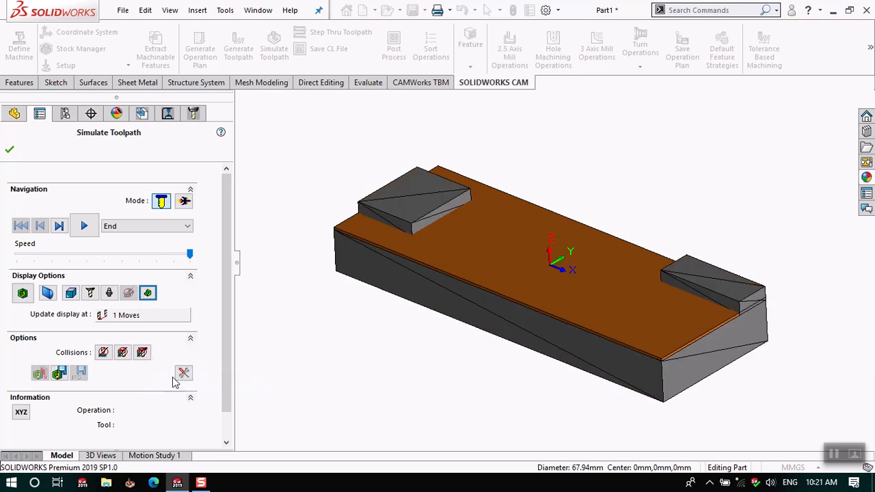
pyautogui.click(84, 226)
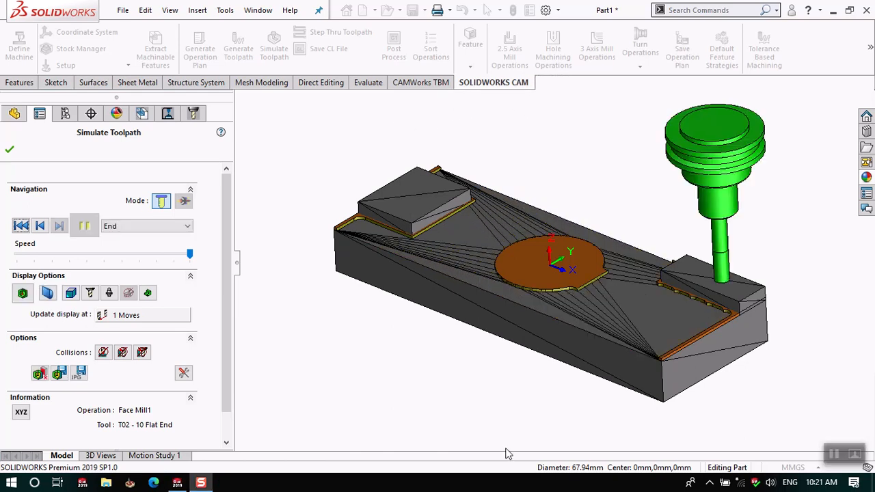
# Examine the simulated stock along both raised blocks and around the central hole, and close the simulation
pyautogui.moveTo(816, 326)
pyautogui.mouseDown(button='middle')
pyautogui.moveTo(803, 425)
pyautogui.moveTo(799, 383)
pyautogui.moveTo(817, 348)
pyautogui.moveTo(812, 297)
pyautogui.moveTo(821, 322)
pyautogui.mouseUp(button='middle')
pyautogui.scroll(-5, 677, 321)
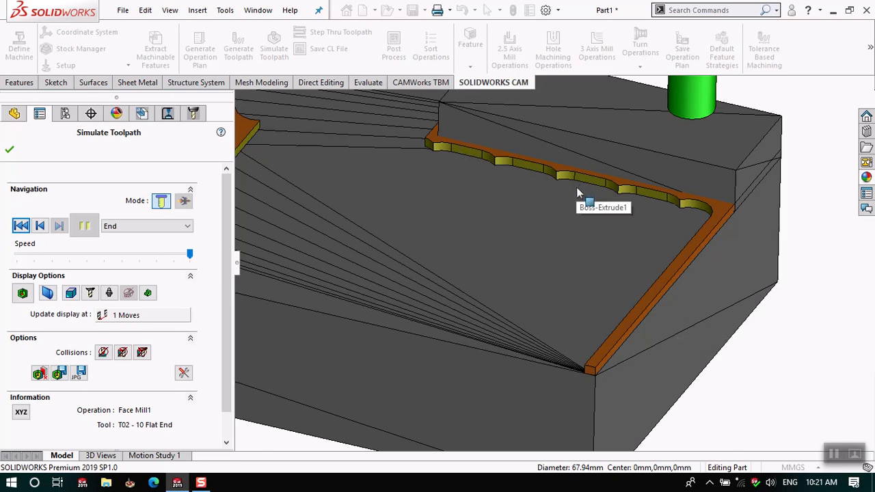
pyautogui.scroll(-3, 547, 213)
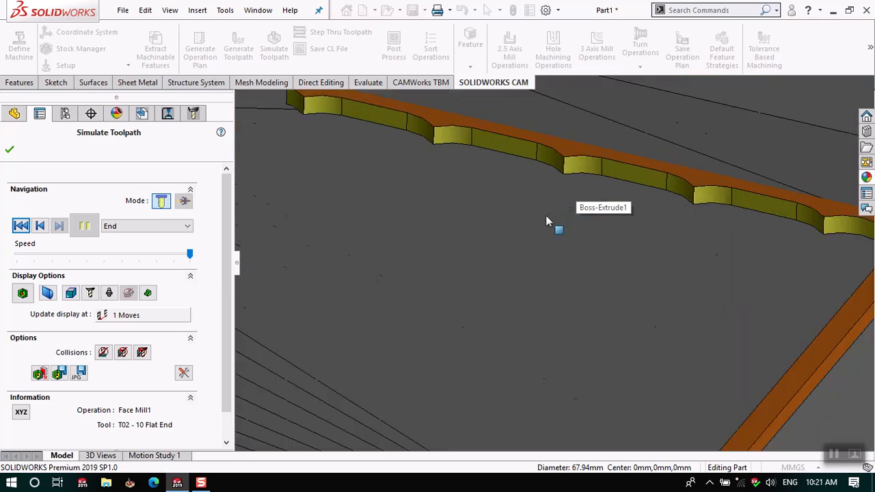
pyautogui.scroll(3, 544, 178)
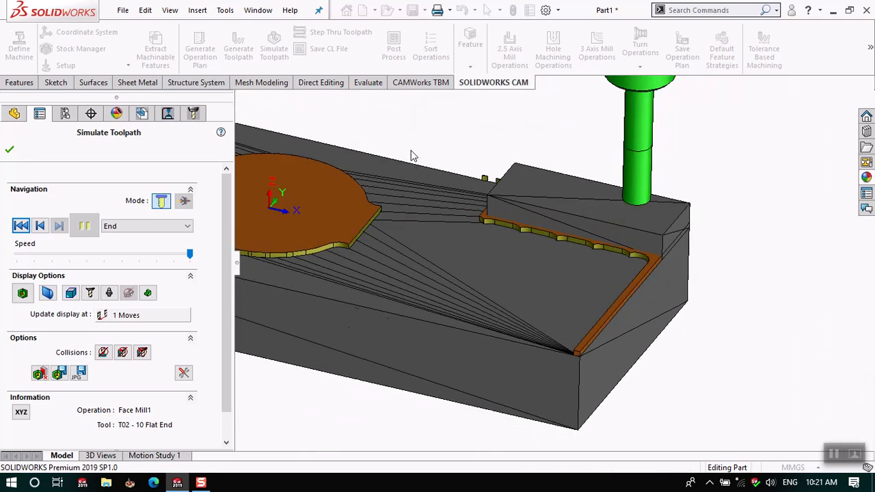
pyautogui.scroll(4, 411, 153)
pyautogui.scroll(-4, 409, 245)
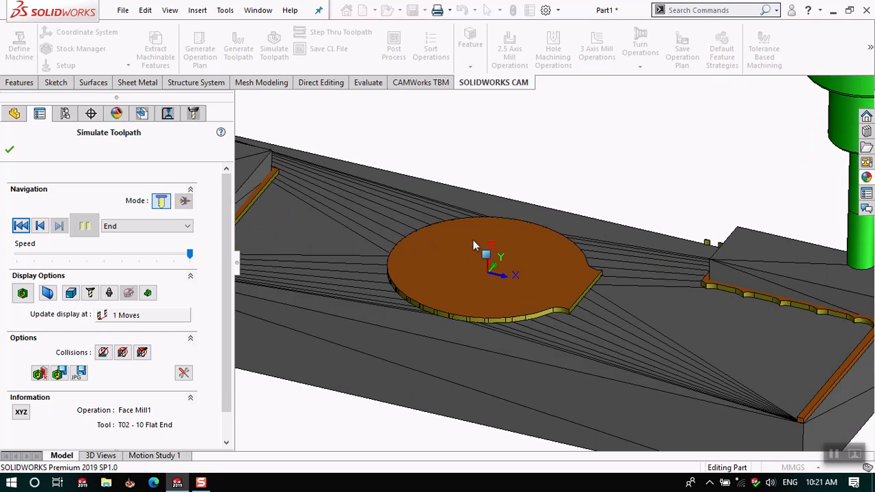
pyautogui.scroll(2, 443, 240)
pyautogui.scroll(1, 410, 245)
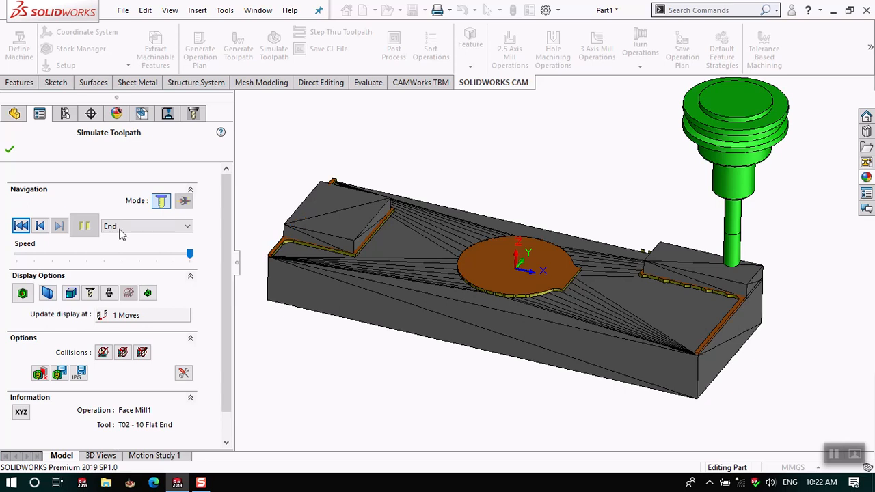
pyautogui.click(8, 152)
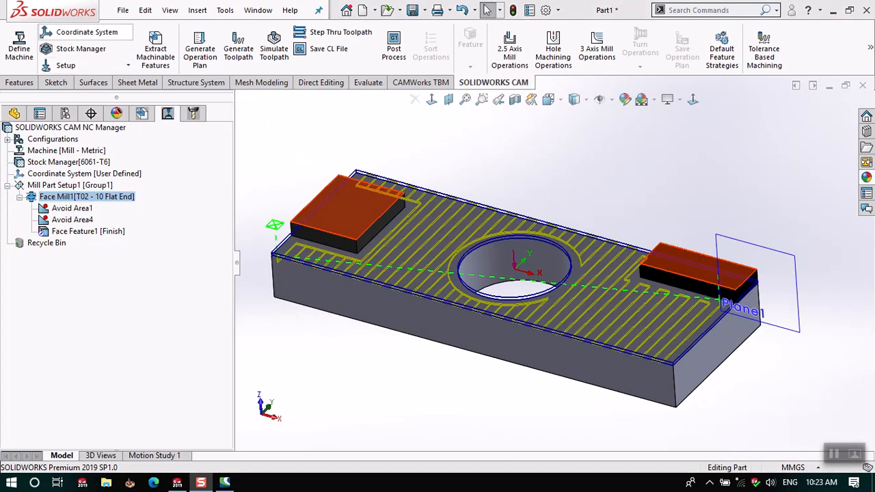
pyautogui.click(19, 197)
pyautogui.rightClick(58, 198)
pyautogui.click(102, 196)
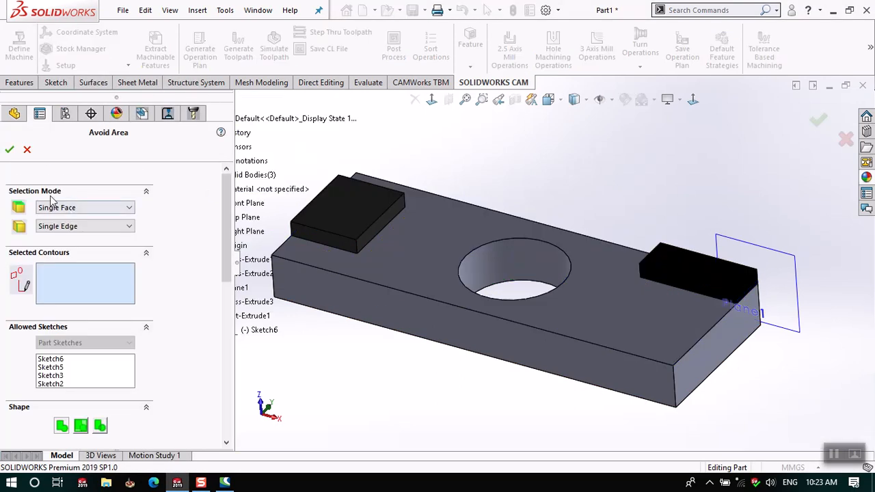
pyautogui.click(28, 149)
pyautogui.rightClick(65, 197)
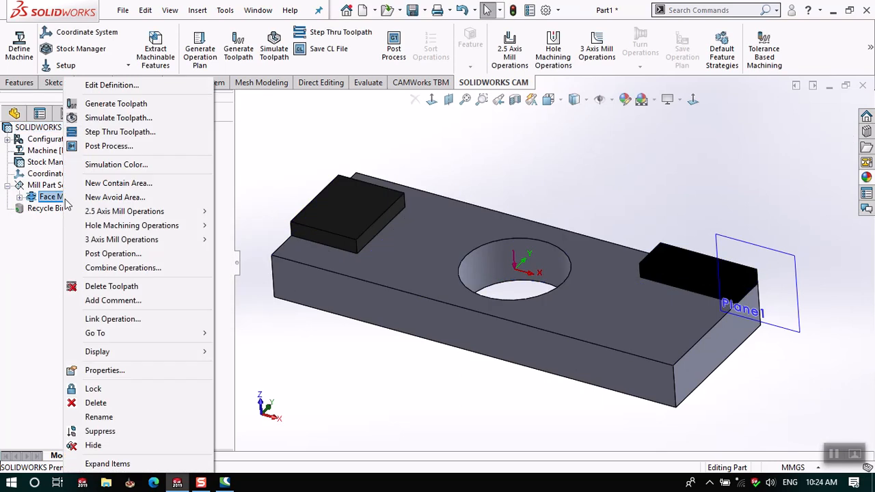
pyautogui.click(106, 88)
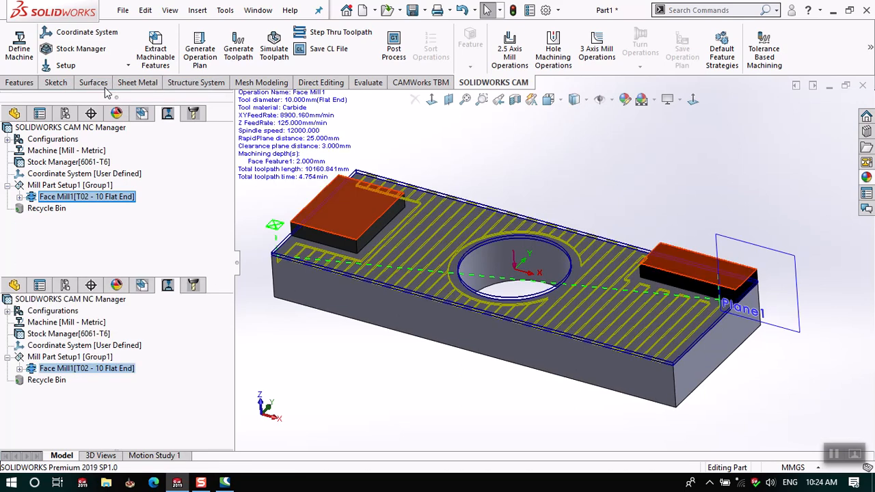
pyautogui.moveTo(200, 28); pyautogui.dragTo(660, 23)
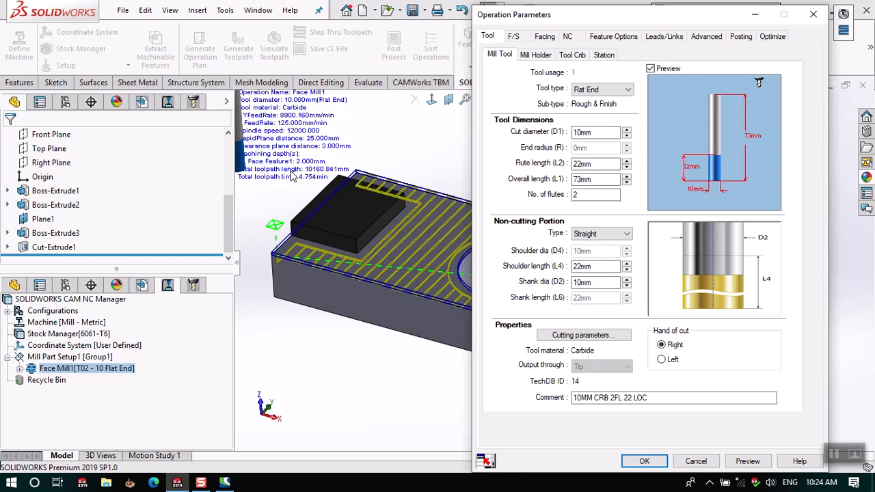
pyautogui.click(684, 462)
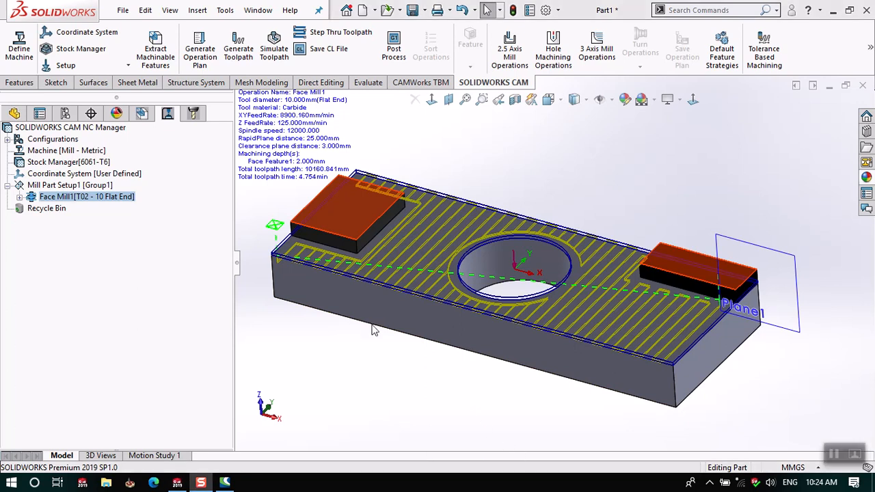
# Edit the Face Mill1 definition, setting the facing first cut amount to 0.2 mm and clearing the max cut amount for a new value
pyautogui.click(110, 198)
pyautogui.rightClick(112, 203)
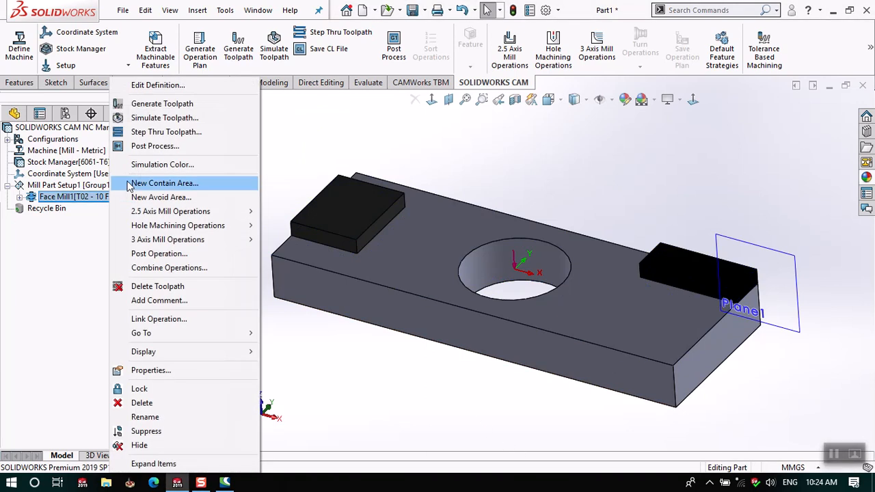
pyautogui.click(171, 92)
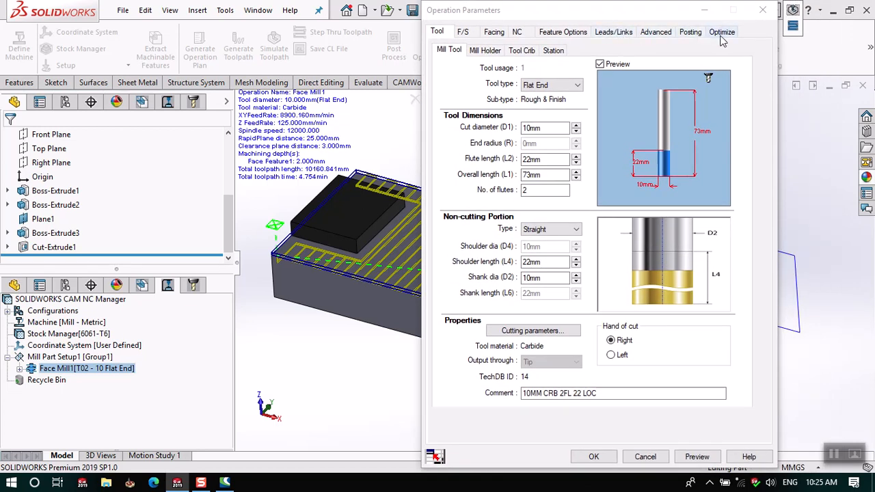
pyautogui.click(550, 34)
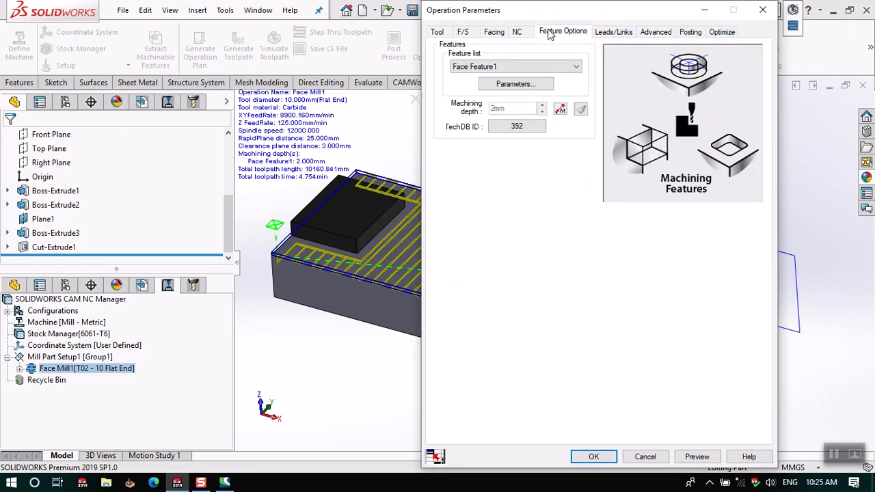
pyautogui.click(506, 36)
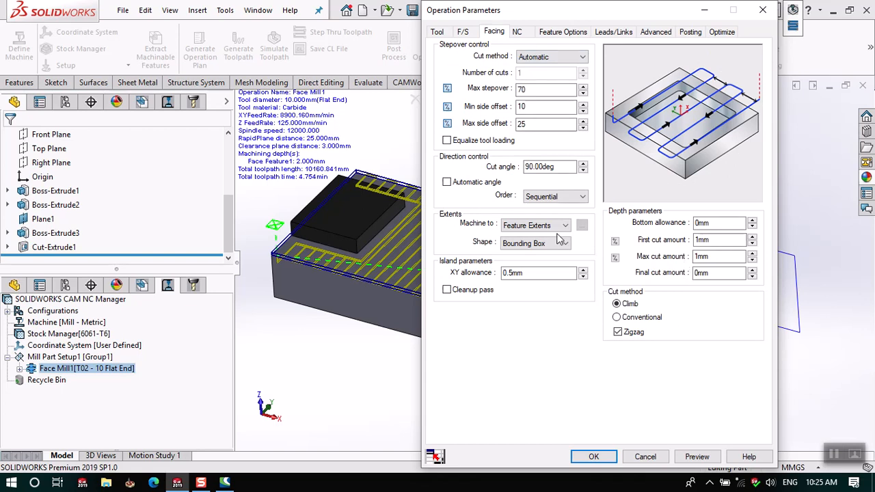
pyautogui.click(719, 242)
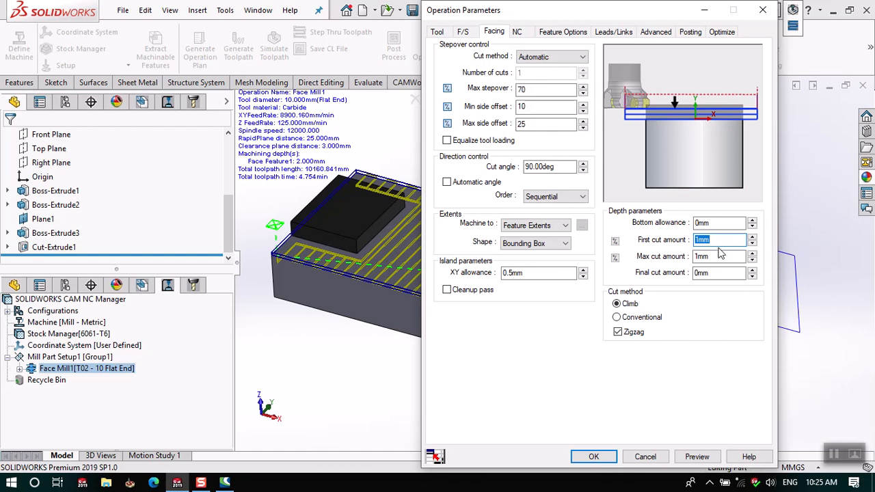
pyautogui.click(719, 257)
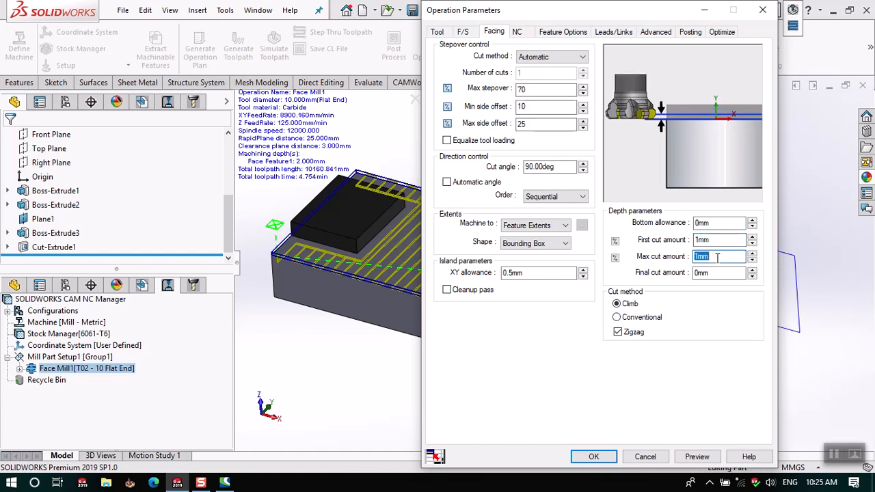
pyautogui.click(713, 240)
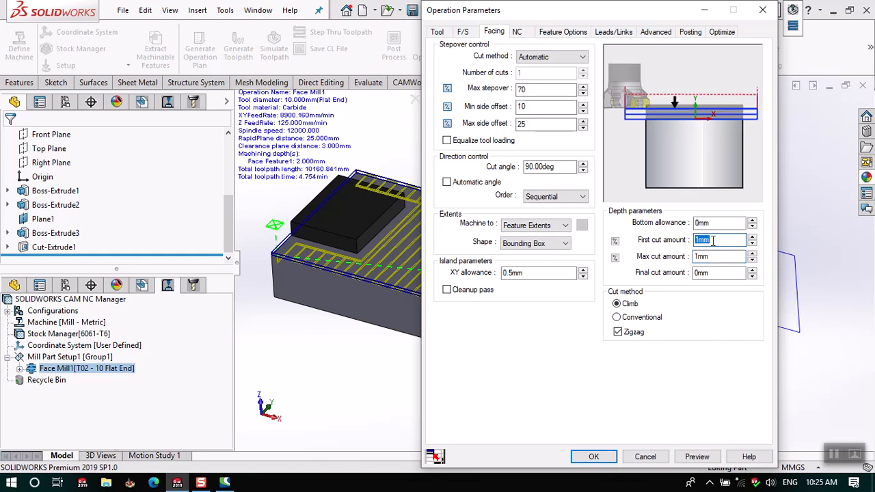
pyautogui.click(712, 256)
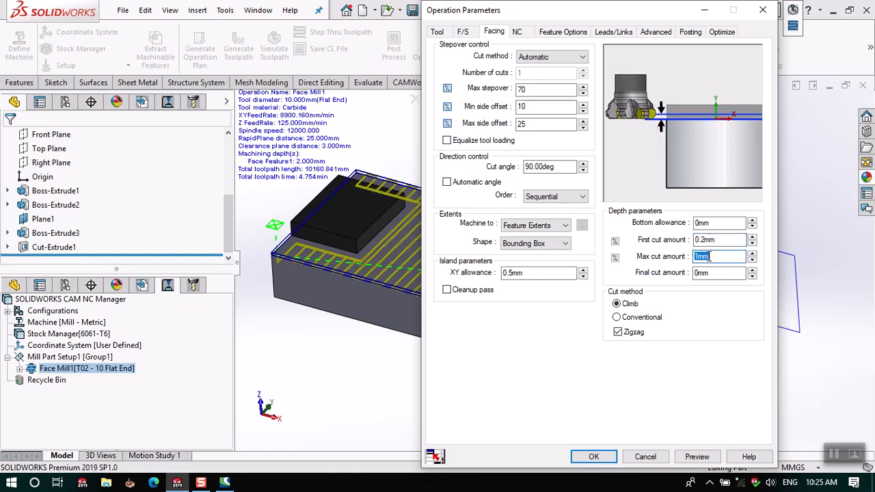
pyautogui.press('BackSpace')
# Set the max cut amount to 0.8 mm and the first cut from Top of Stock, accept the parameters and fit the toolpath in view
pyautogui.click(569, 34)
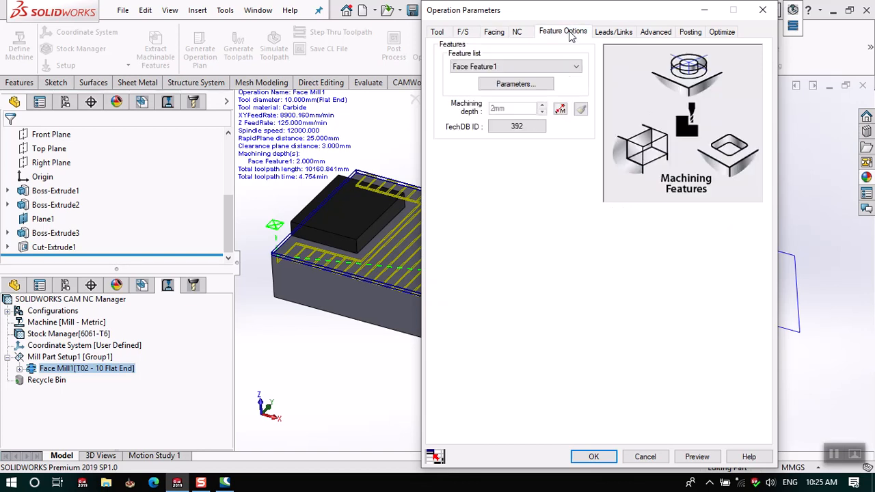
pyautogui.click(629, 35)
pyautogui.click(653, 35)
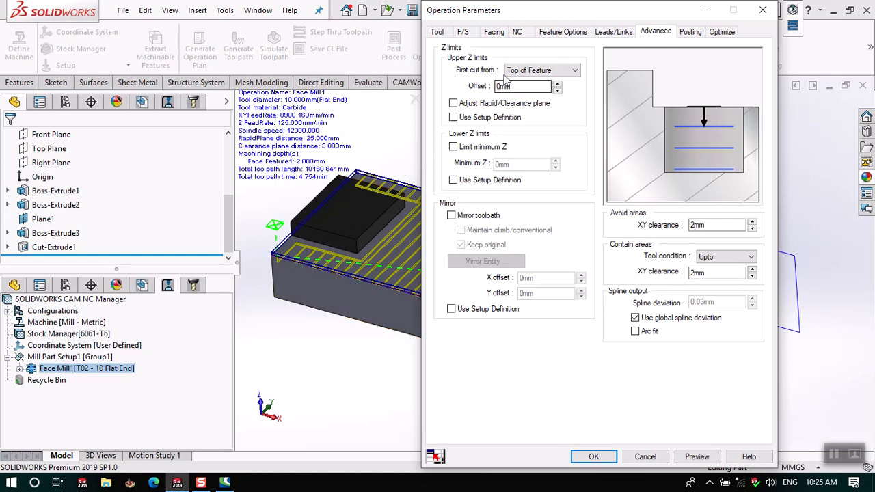
pyautogui.click(560, 70)
pyautogui.click(552, 84)
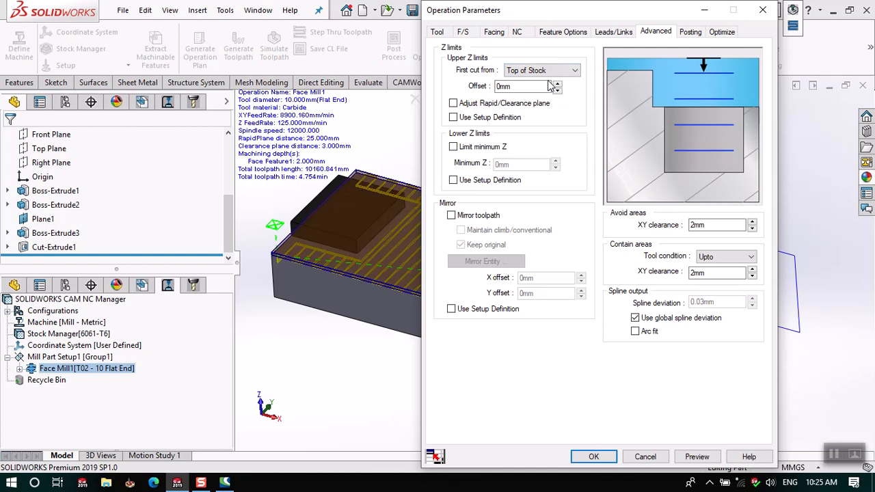
pyautogui.scroll(-5, 298, 232)
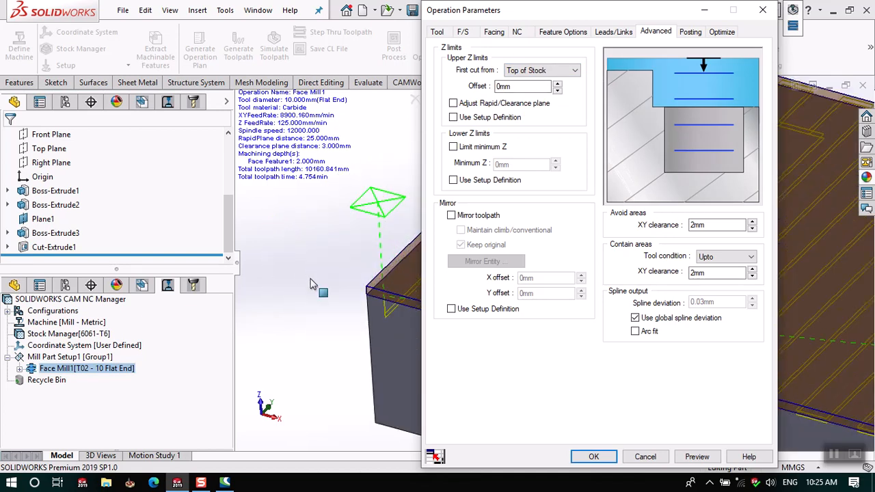
pyautogui.scroll(-5, 311, 285)
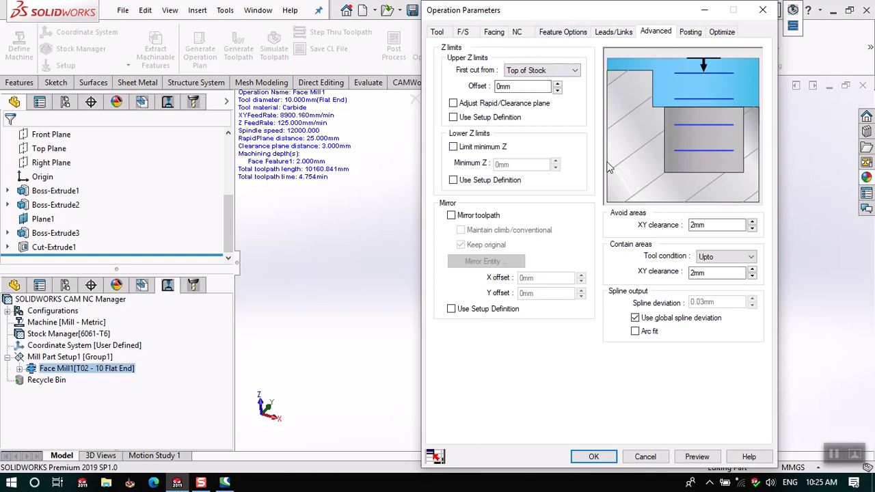
pyautogui.moveTo(618, 18); pyautogui.dragTo(270, 25)
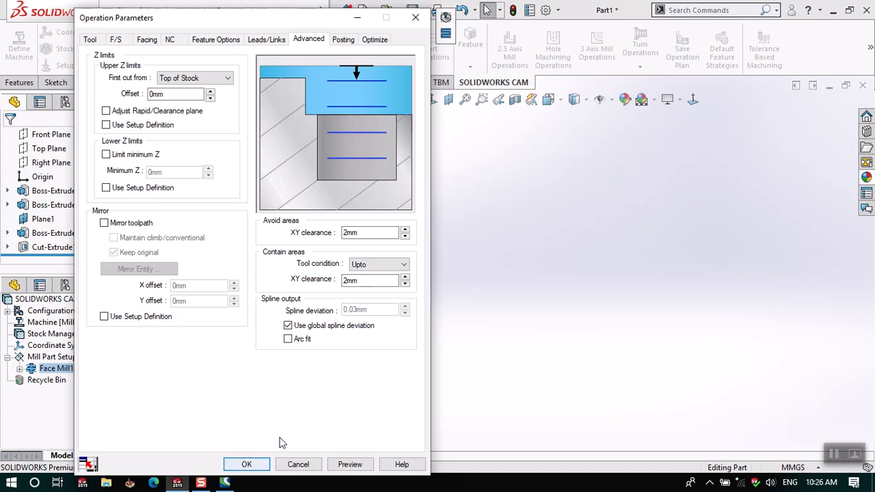
pyautogui.click(252, 464)
pyautogui.click(465, 100)
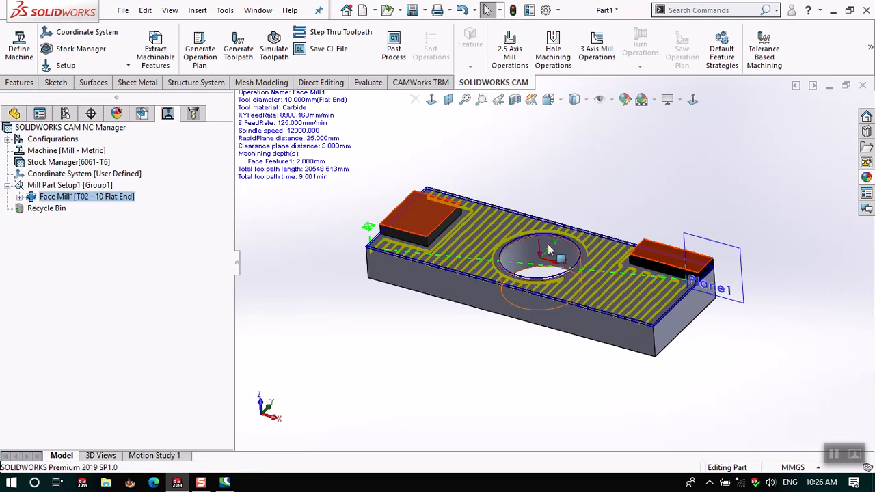
pyautogui.scroll(-3, 557, 266)
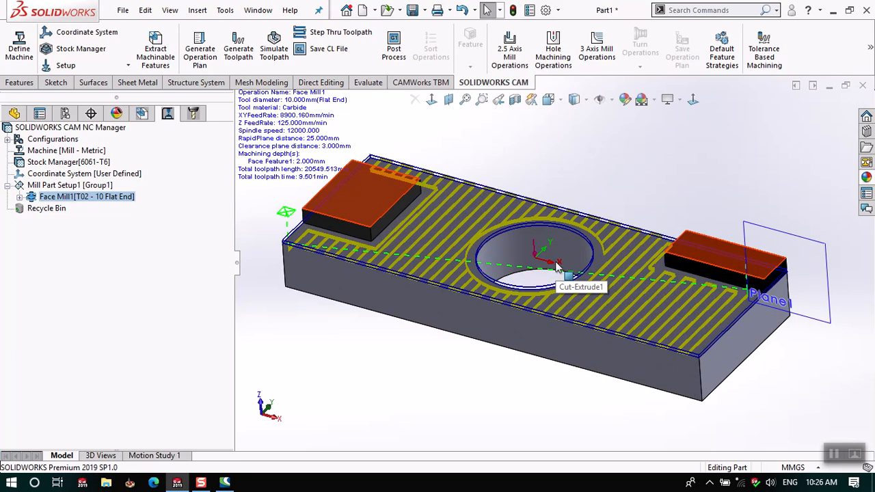
# Edit the Face Mill1 definition, setting the facing max stepover to 48 percent, and inspect the regenerated toolpath
pyautogui.click(85, 201)
pyautogui.rightClick(88, 208)
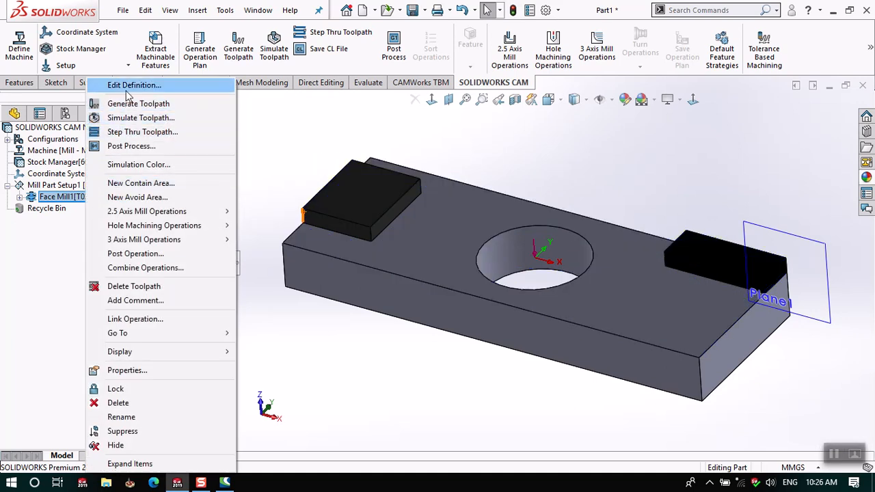
pyautogui.click(126, 90)
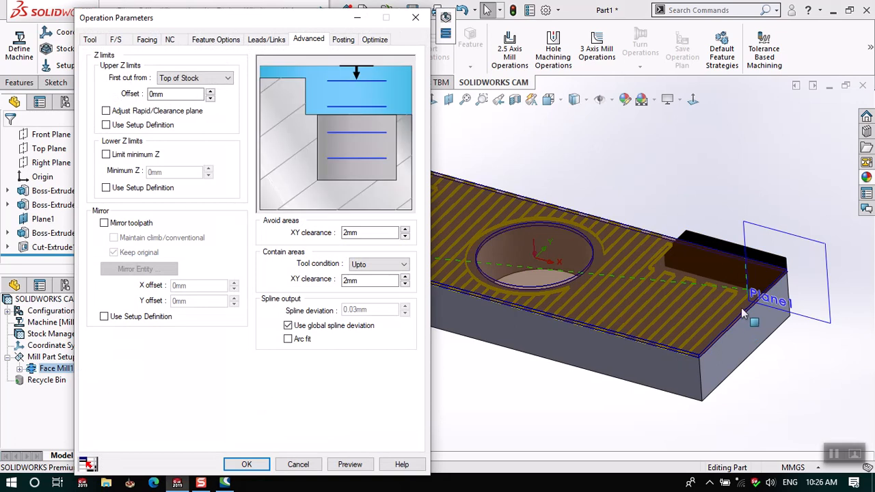
pyautogui.click(156, 41)
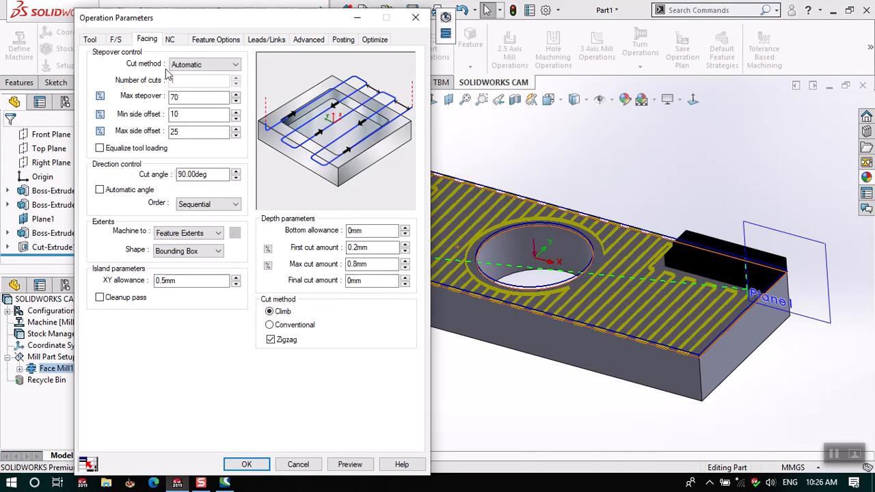
pyautogui.doubleClick(186, 98)
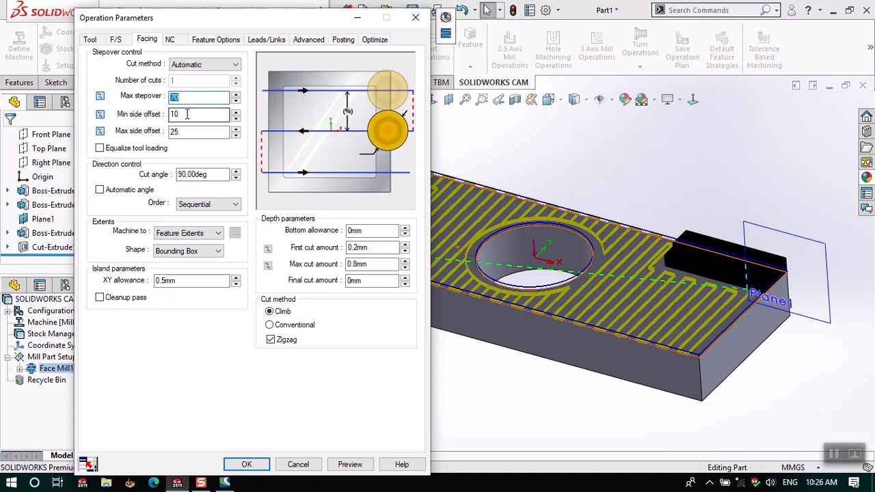
pyautogui.doubleClick(187, 116)
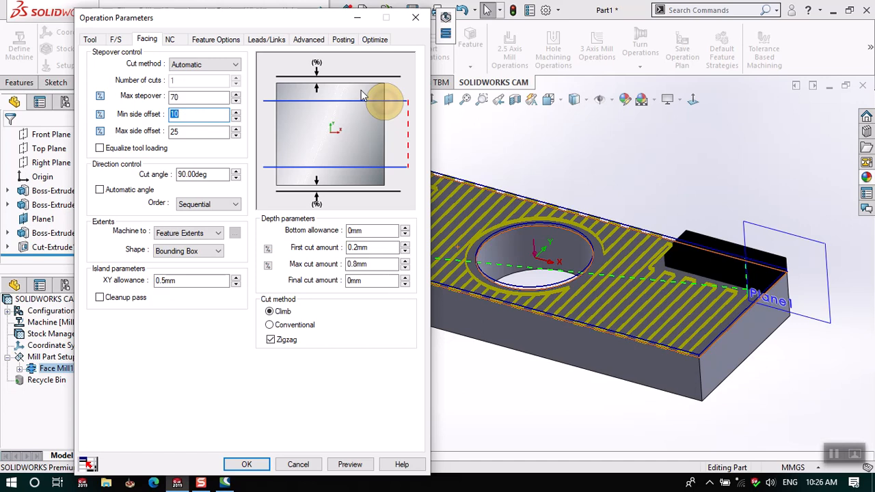
pyautogui.doubleClick(205, 99)
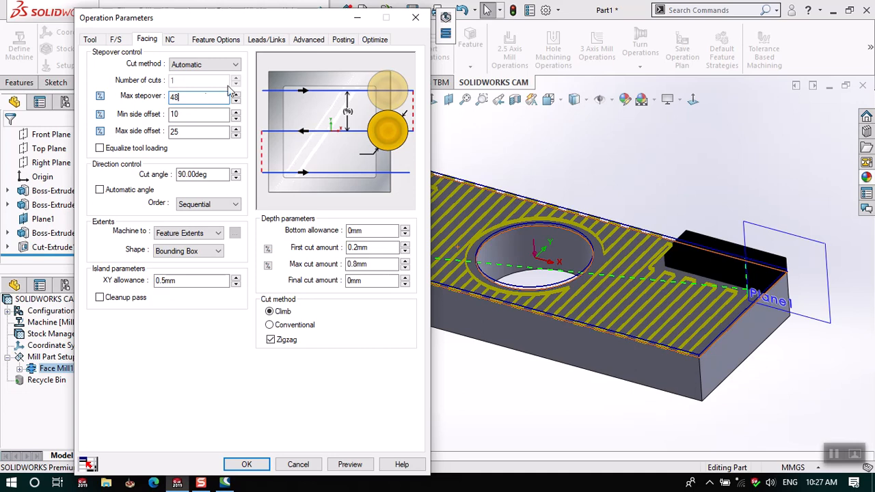
pyautogui.click(201, 115)
pyautogui.doubleClick(182, 97)
pyautogui.click(247, 464)
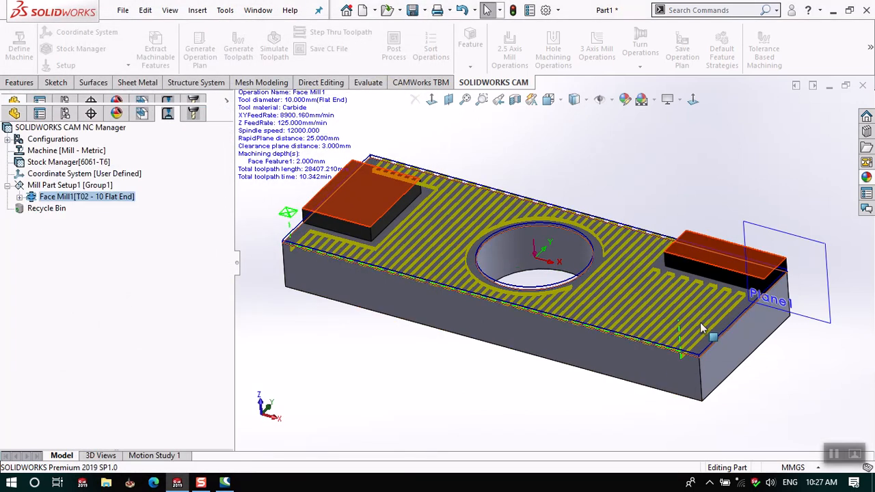
pyautogui.scroll(2, 701, 311)
pyautogui.moveTo(700, 309); pyautogui.dragTo(647, 316, button='middle')
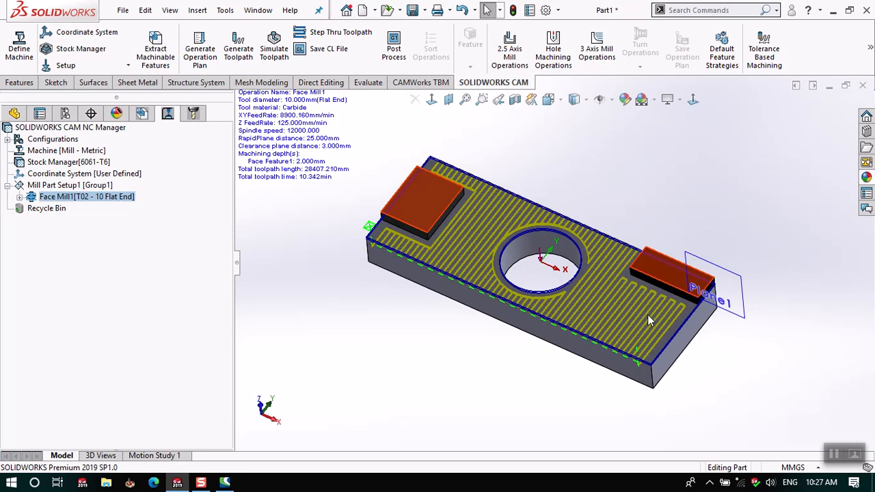
pyautogui.scroll(-2, 624, 312)
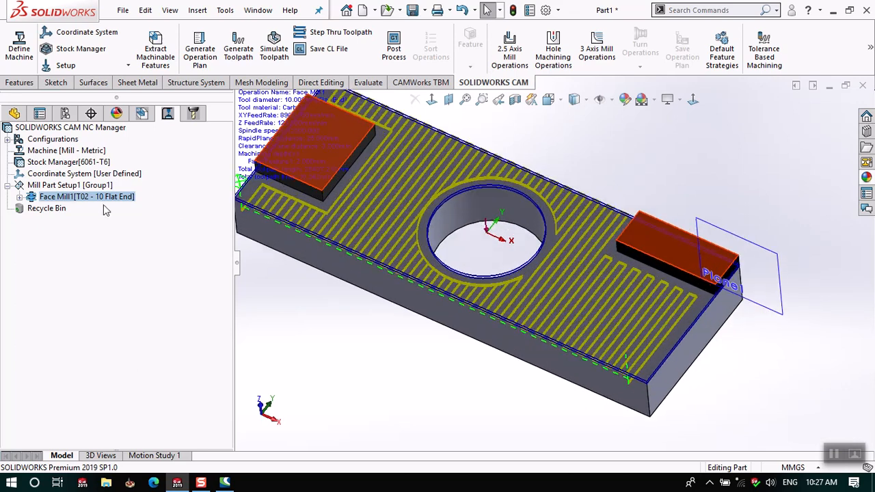
# Enable the automatic cut angle in the Face Mill1 facing parameters, accept the change and inspect the toolpath around the block
pyautogui.rightClick(101, 199)
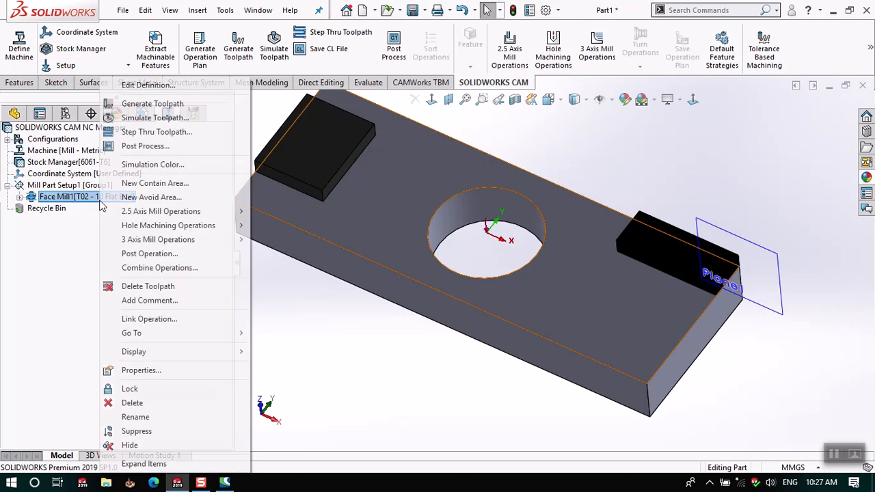
pyautogui.click(147, 85)
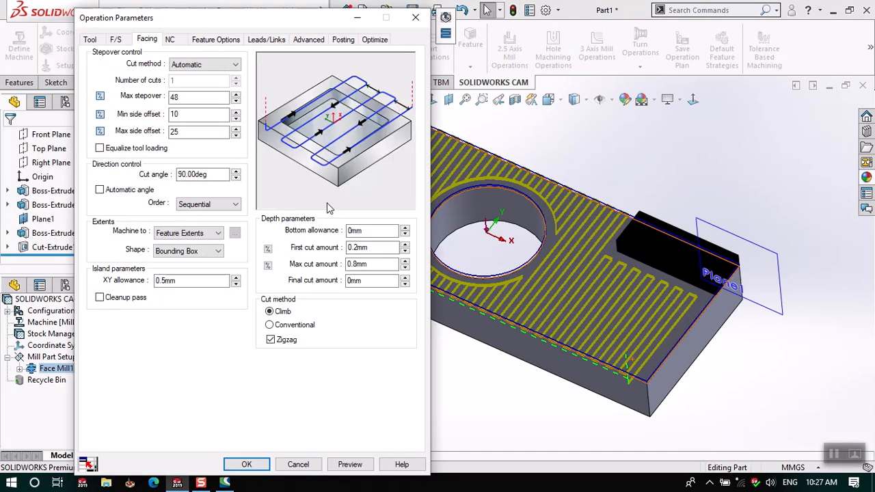
pyautogui.doubleClick(187, 98)
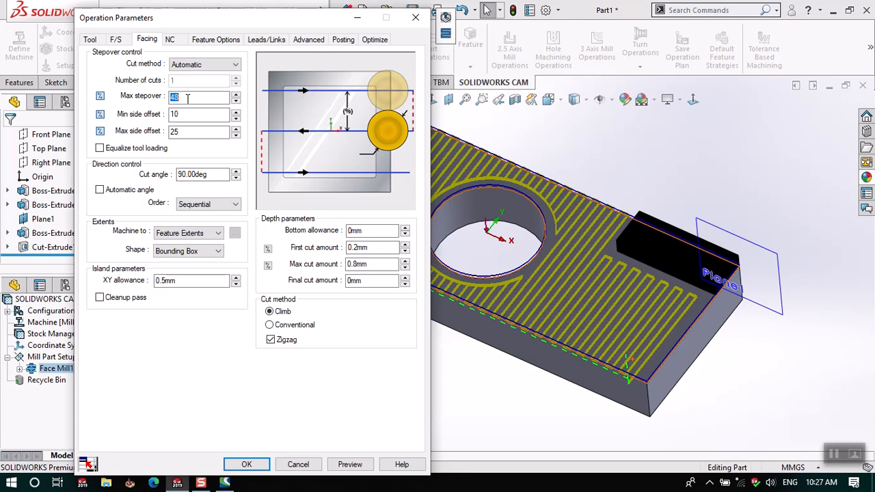
pyautogui.click(189, 113)
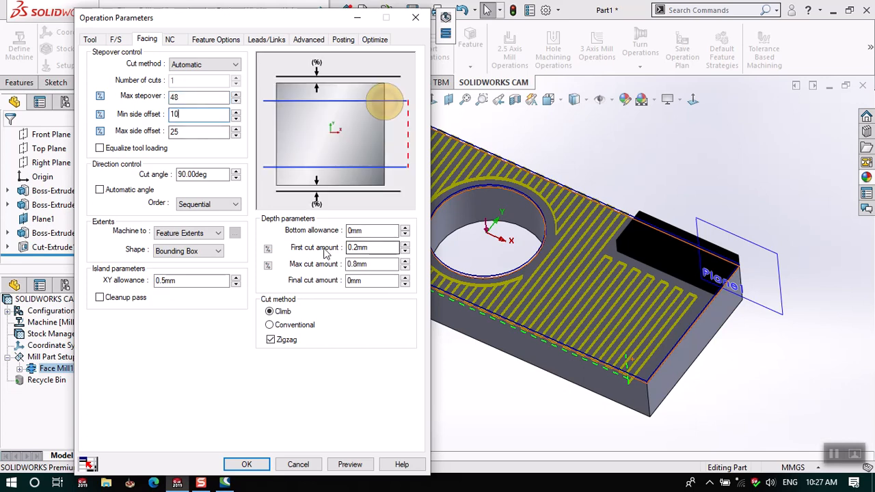
pyautogui.click(375, 264)
pyautogui.doubleClick(194, 174)
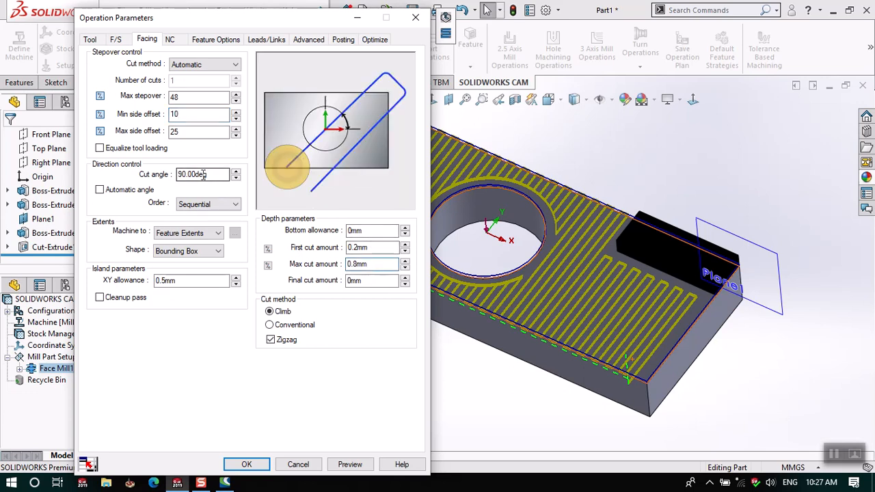
pyautogui.click(145, 192)
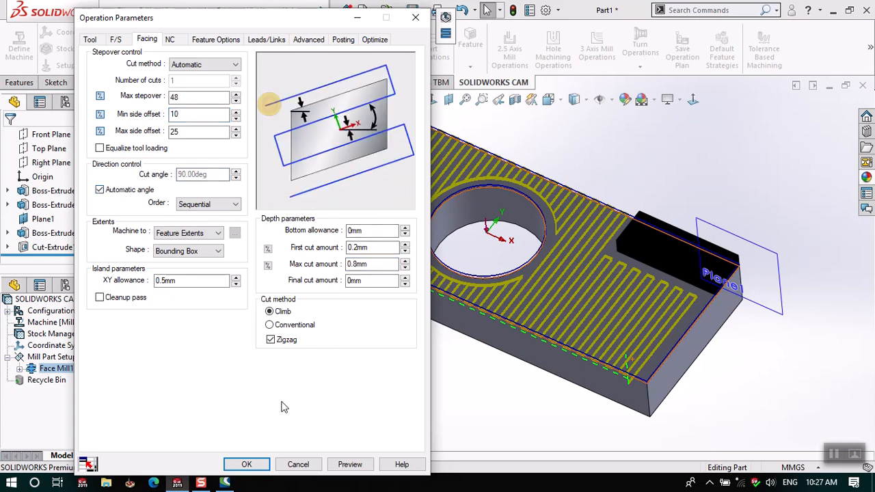
pyautogui.click(248, 464)
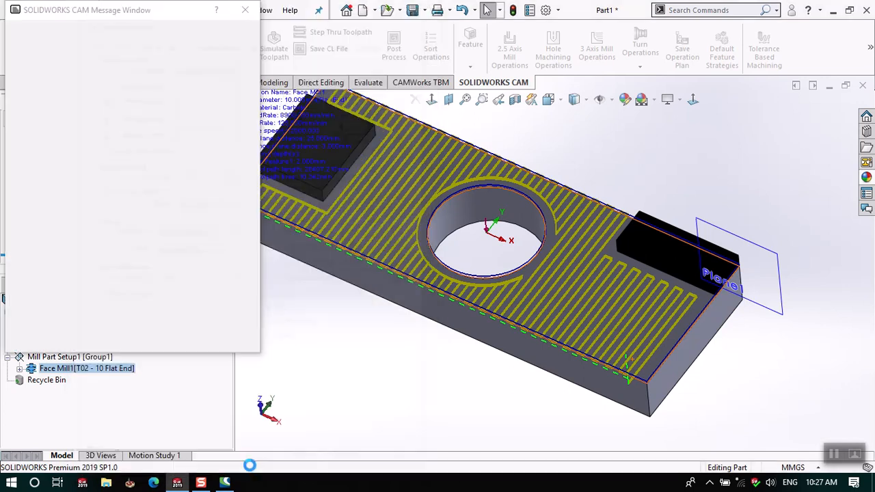
pyautogui.click(102, 198)
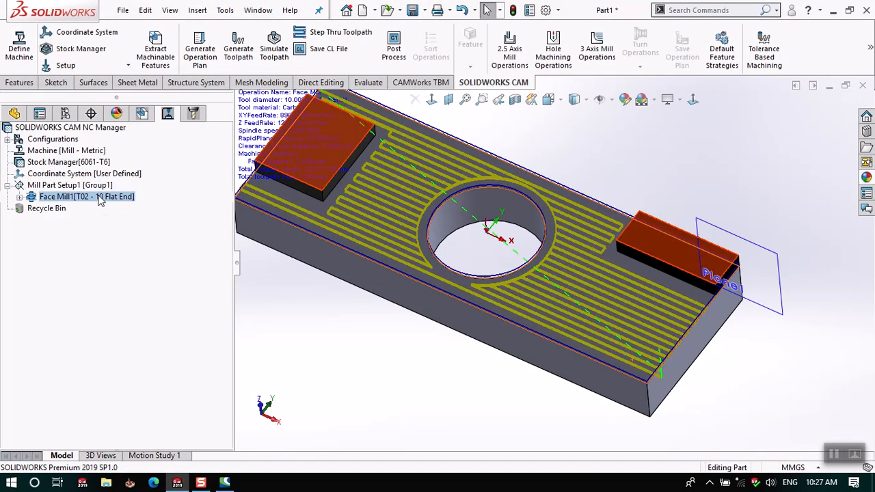
pyautogui.moveTo(265, 181); pyautogui.dragTo(256, 124, button='middle')
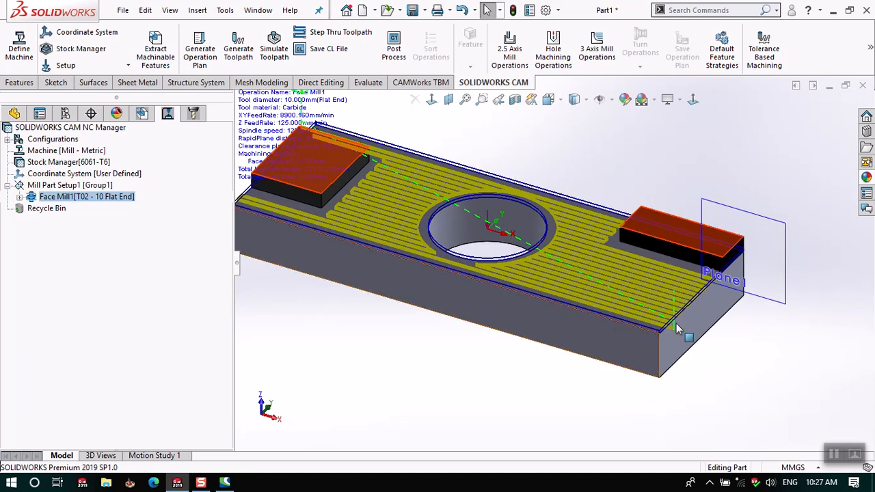
pyautogui.scroll(-3, 683, 332)
pyautogui.scroll(2, 753, 343)
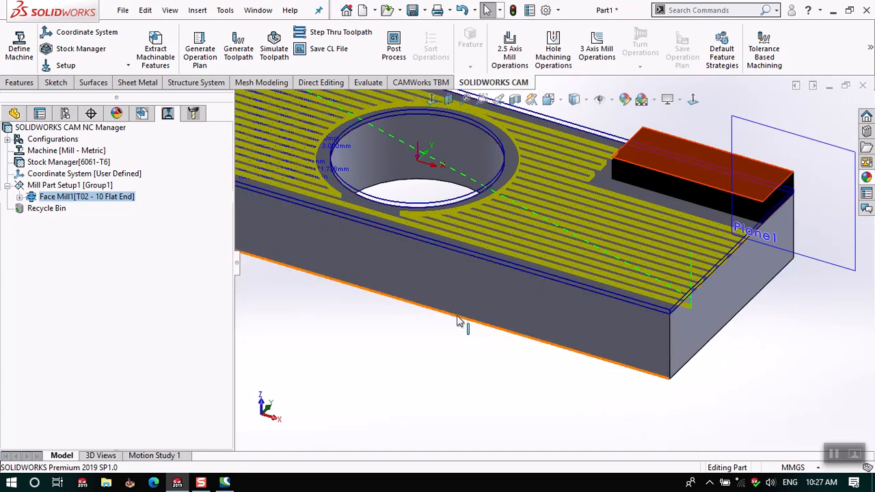
pyautogui.scroll(3, 454, 317)
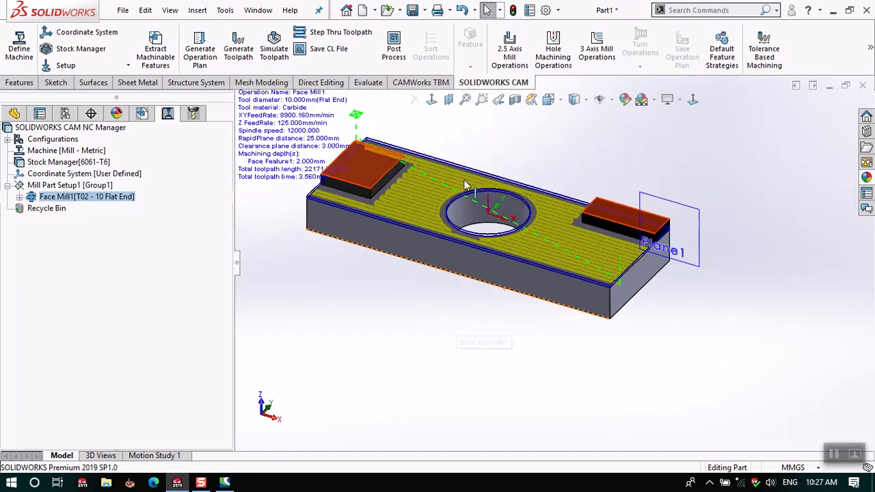
pyautogui.scroll(-2, 471, 328)
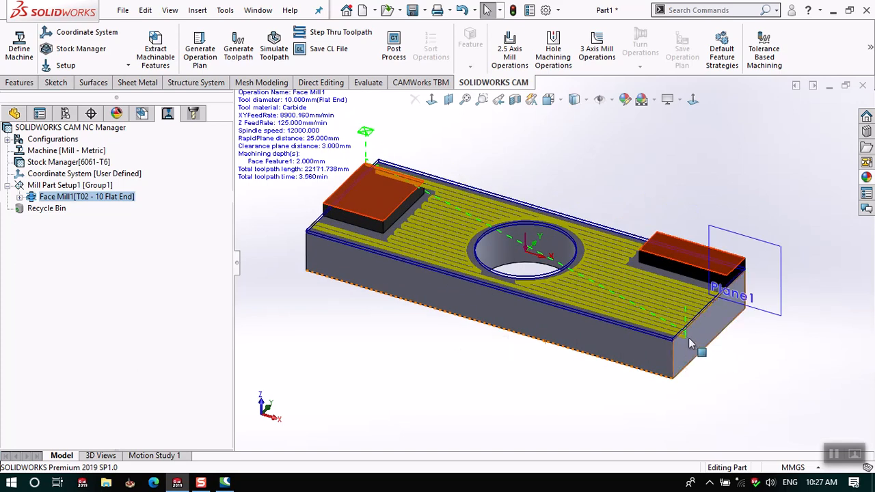
# Turn off Zigzag cutting in the Face Mill1 facing parameters, keeping Climb, and regenerate the toolpath
pyautogui.rightClick(126, 201)
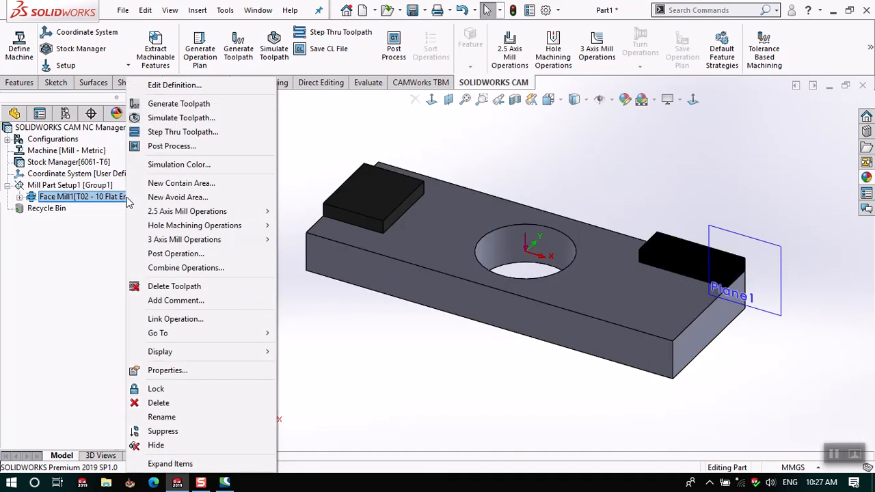
pyautogui.click(166, 87)
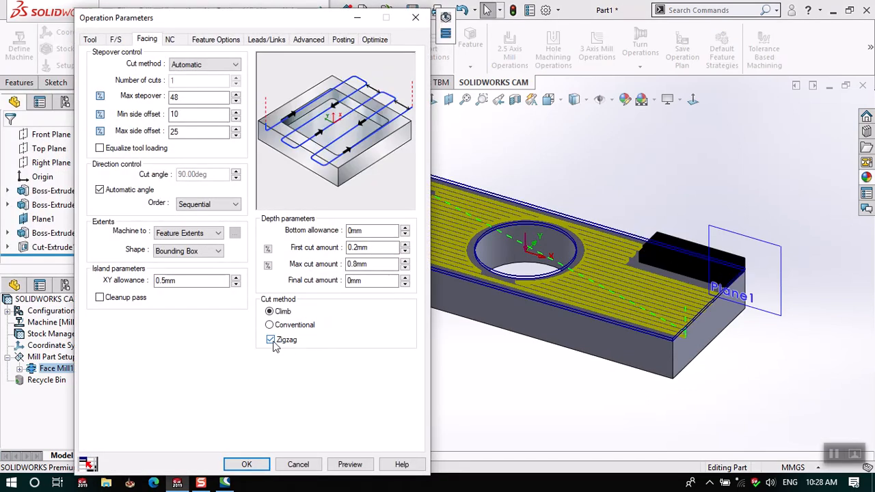
pyautogui.click(271, 340)
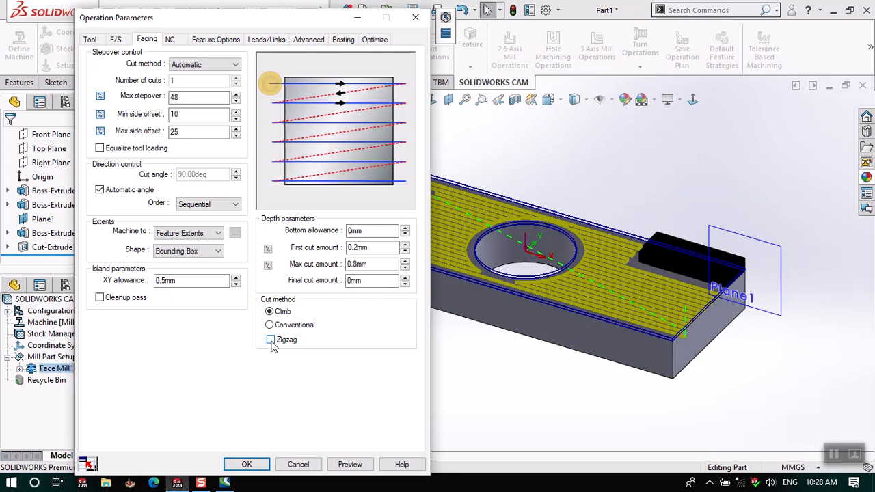
pyautogui.click(249, 464)
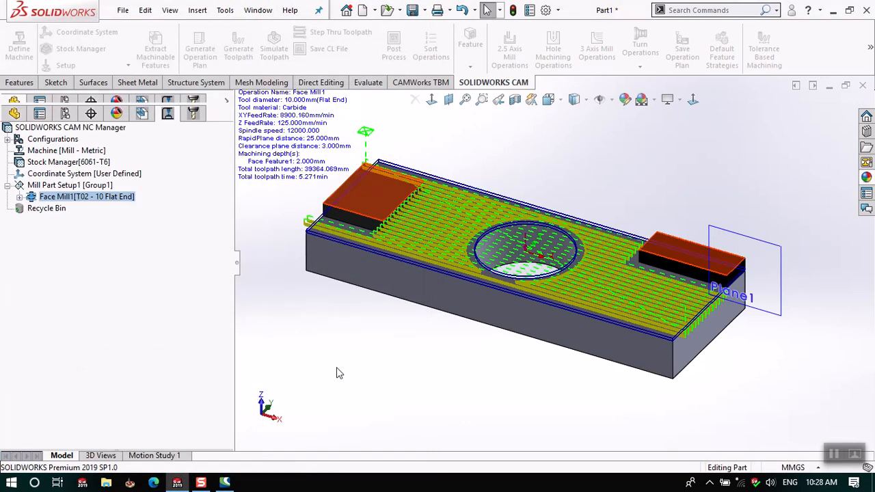
pyautogui.moveTo(309, 358); pyautogui.dragTo(308, 361, button='middle')
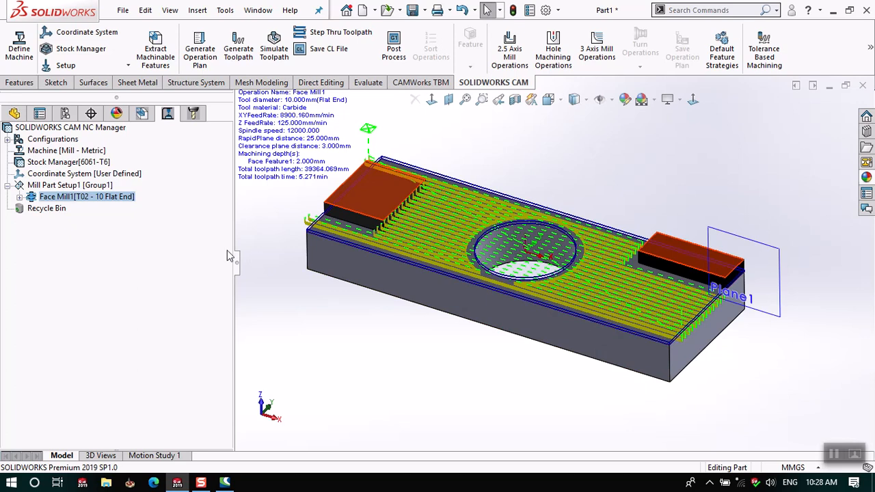
# Simulate the Face Mill1 toolpath at reduced speed, examine the cutter passes around the hole and blocks, and close the simulation
pyautogui.rightClick(111, 202)
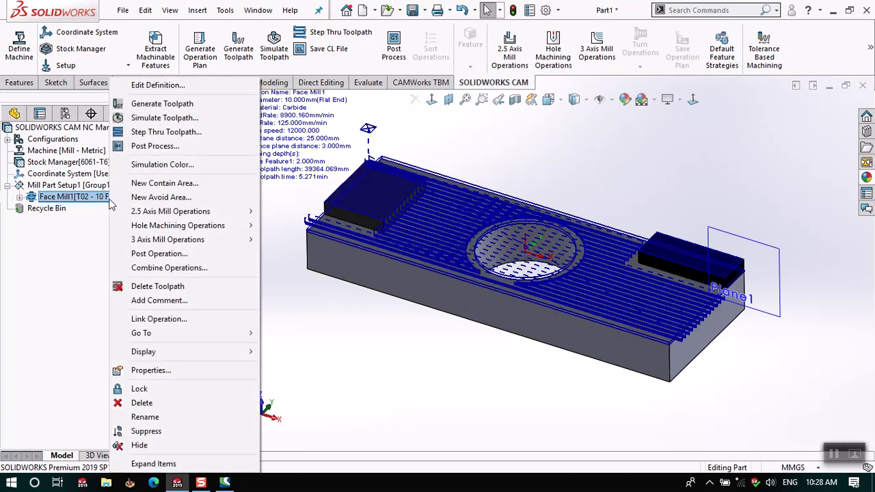
pyautogui.click(147, 119)
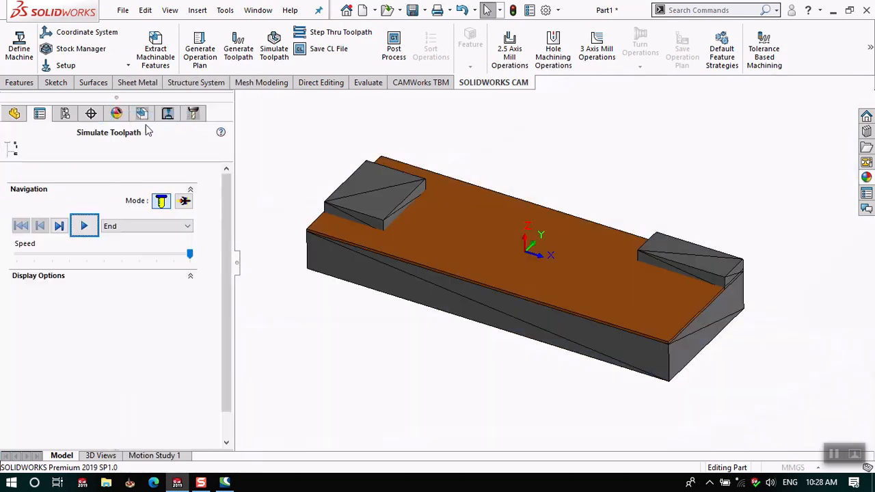
pyautogui.moveTo(189, 255); pyautogui.dragTo(57, 266)
pyautogui.click(83, 226)
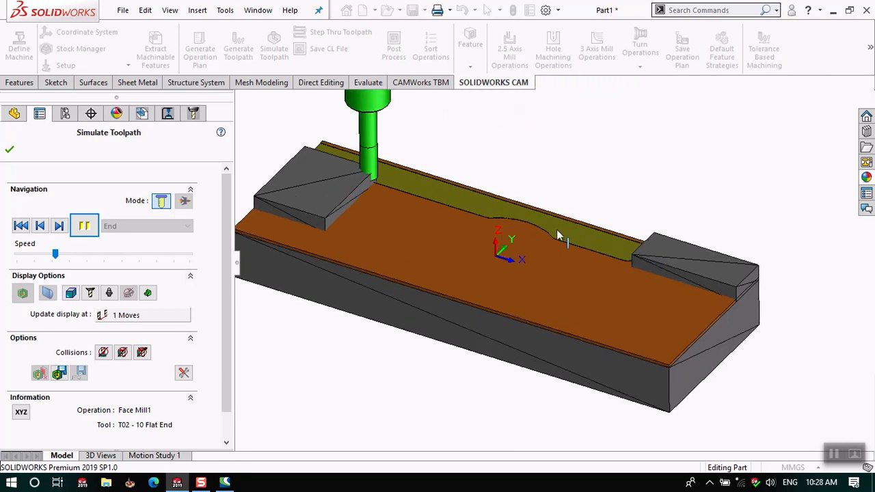
pyautogui.scroll(-5, 329, 147)
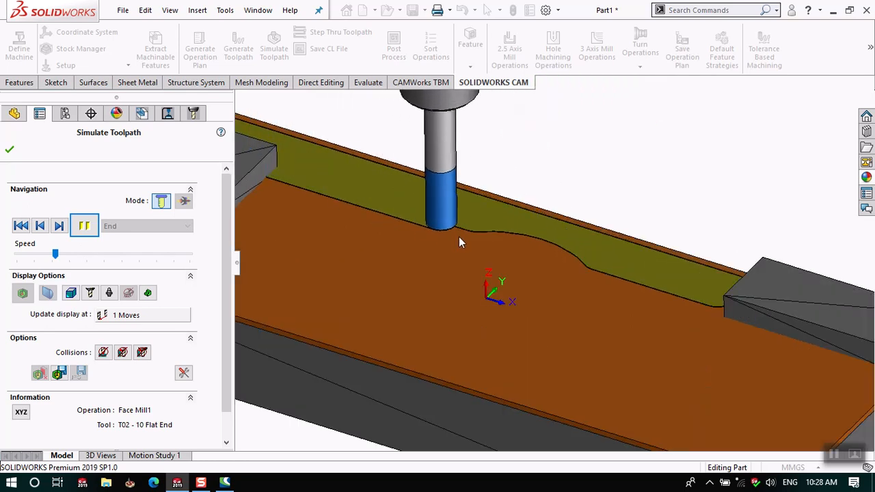
pyautogui.scroll(-2, 479, 232)
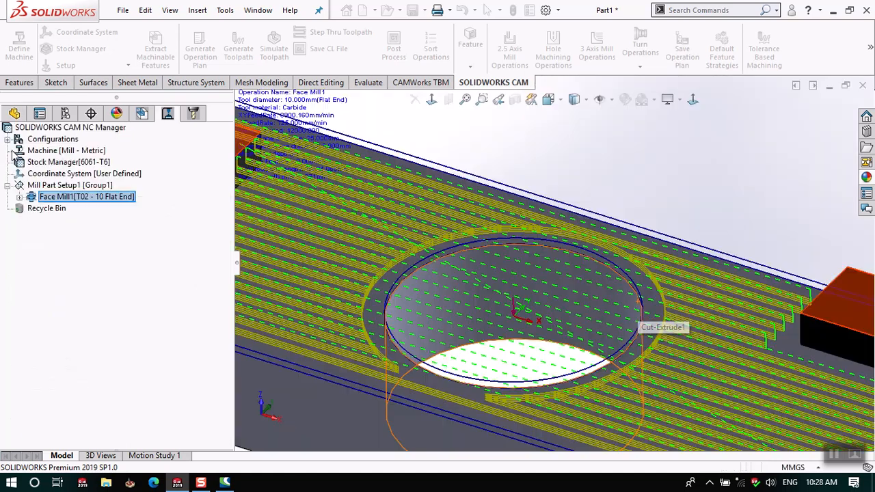
pyautogui.click(9, 149)
# Edit the Face Mill1 facing parameters, turning on Zigzag with the Climb cut method and enabling the island Cleanup pass
pyautogui.rightClick(82, 200)
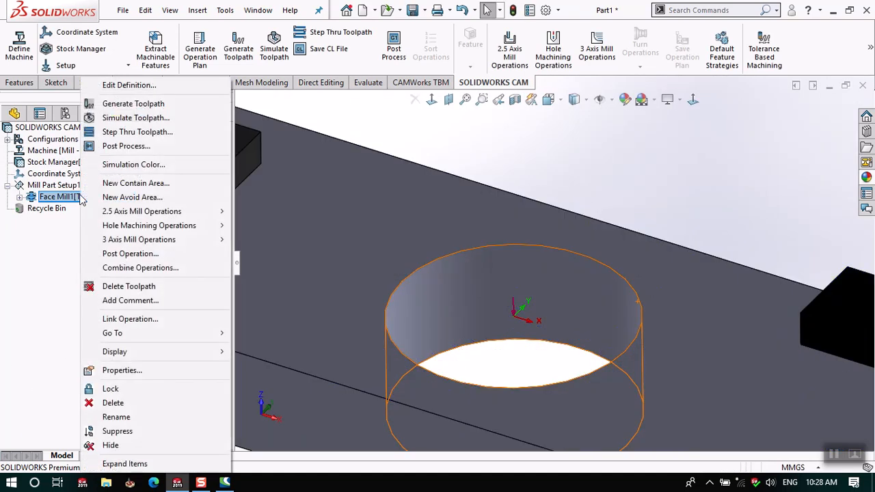
pyautogui.click(171, 85)
pyautogui.doubleClick(117, 98)
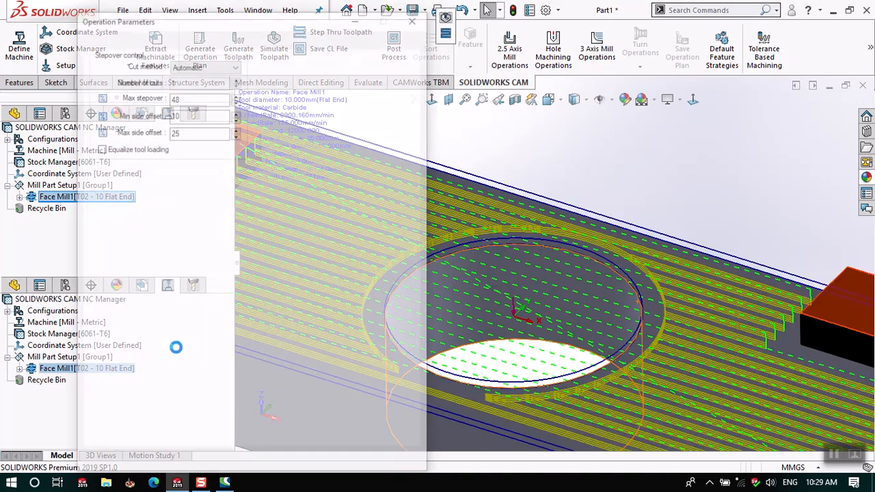
pyautogui.click(271, 340)
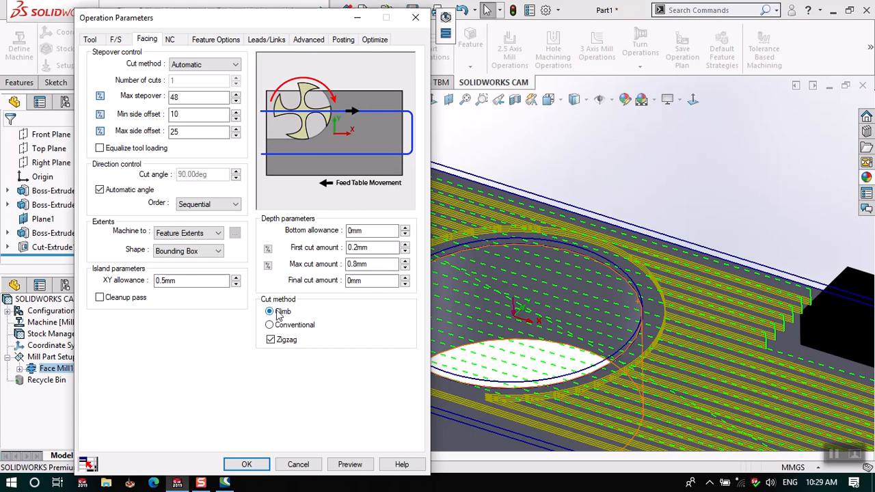
pyautogui.click(273, 326)
pyautogui.click(285, 332)
pyautogui.click(283, 311)
pyautogui.moveTo(101, 303)
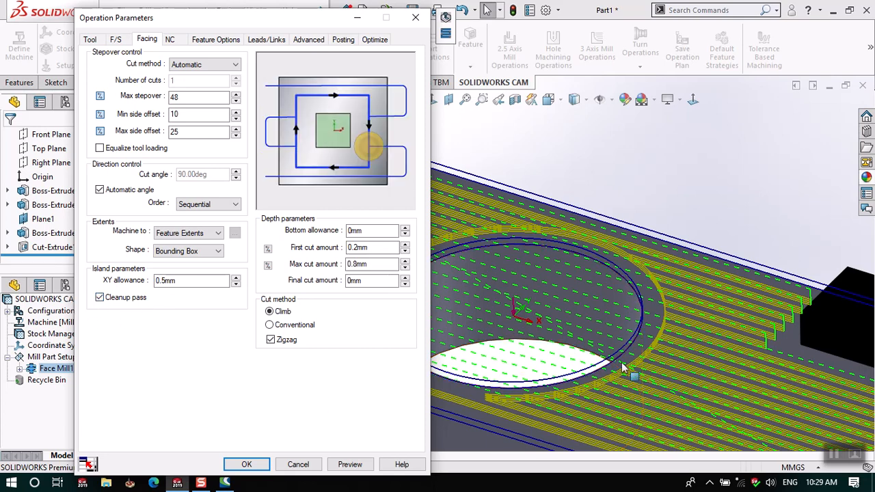
# Examine the current toolpath around the hole and blocks, looking straight down onto the block's top face
pyautogui.scroll(6, 646, 259)
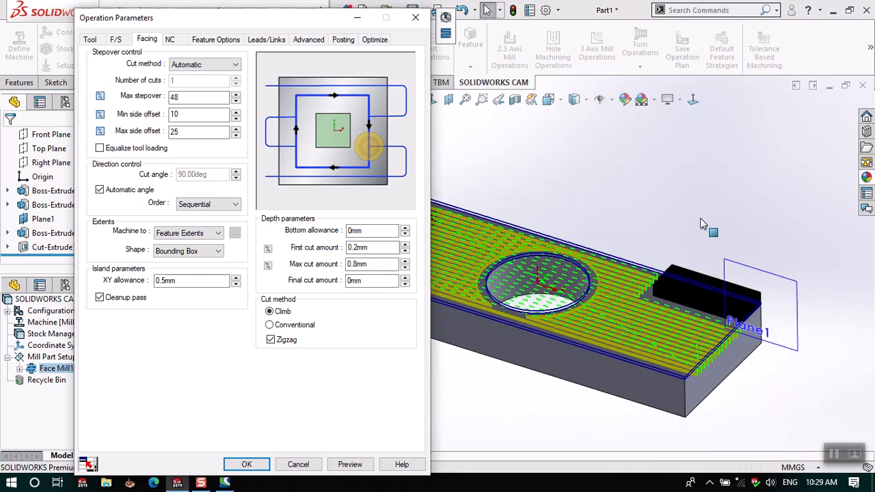
pyautogui.click(694, 103)
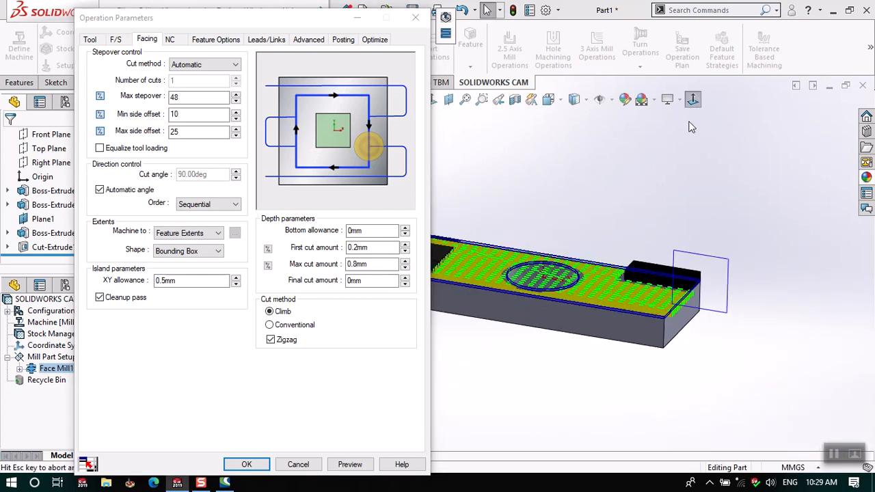
pyautogui.moveTo(683, 142); pyautogui.dragTo(657, 269, button='middle')
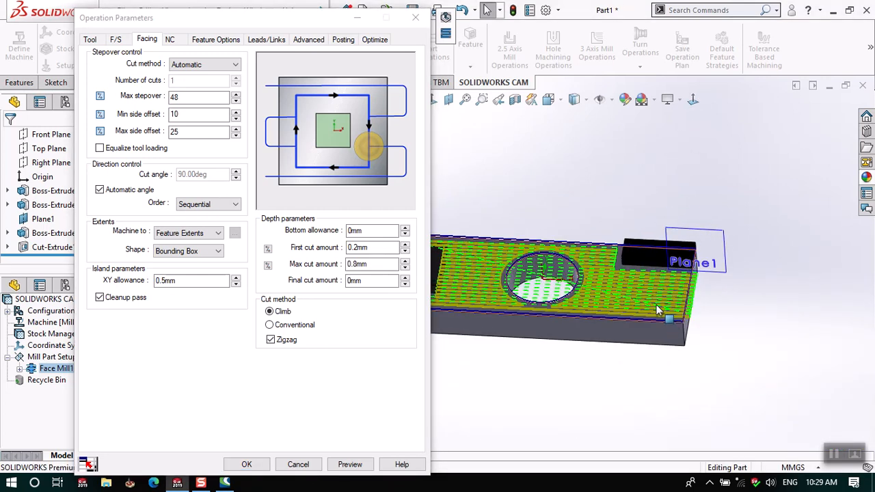
pyautogui.click(656, 288)
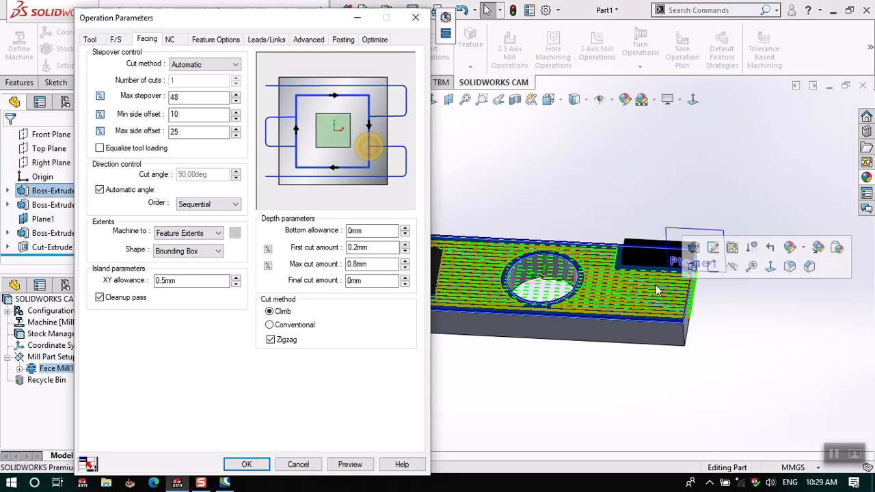
pyautogui.click(694, 103)
pyautogui.scroll(-3, 709, 255)
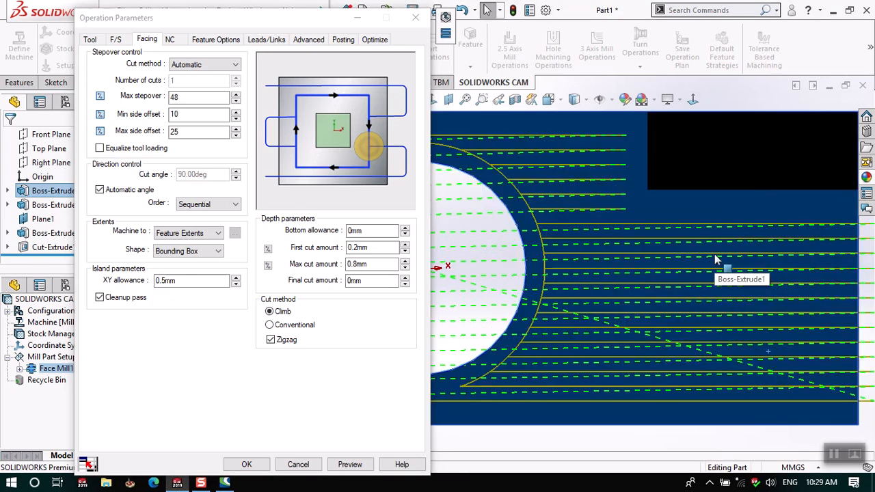
pyautogui.scroll(3, 725, 253)
pyautogui.scroll(2, 748, 245)
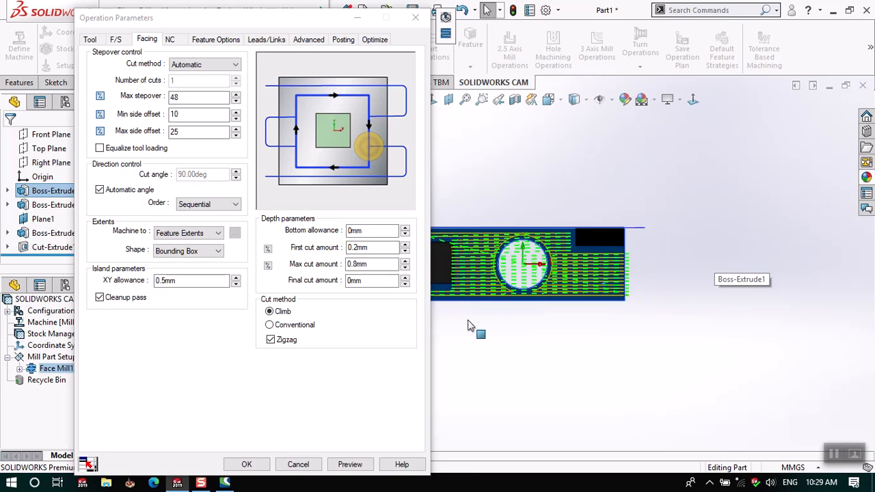
# Turn off the island Cleanup pass, accept the facing parameters and inspect the regenerated toolpath around the hole
pyautogui.click(100, 297)
pyautogui.click(99, 298)
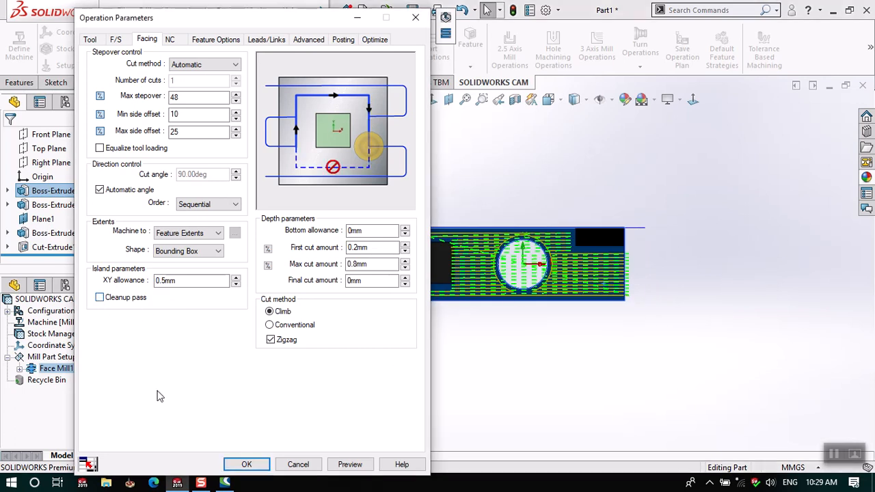
pyautogui.click(246, 464)
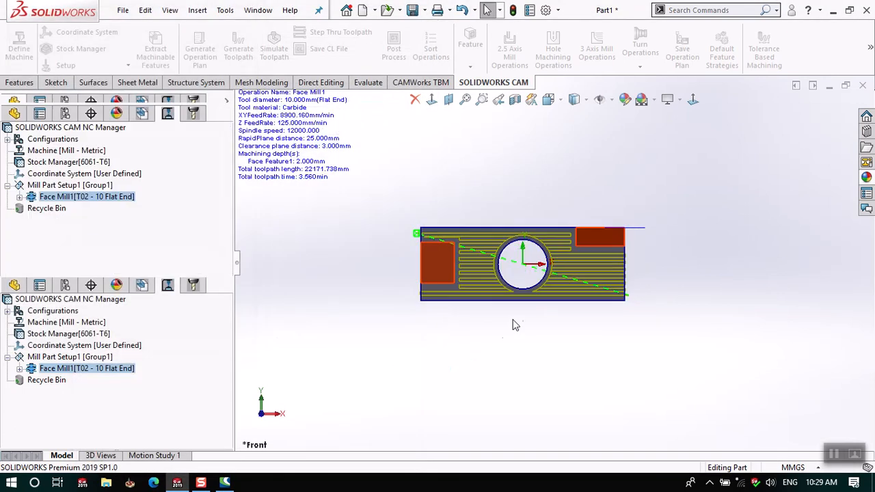
pyautogui.scroll(-1, 539, 249)
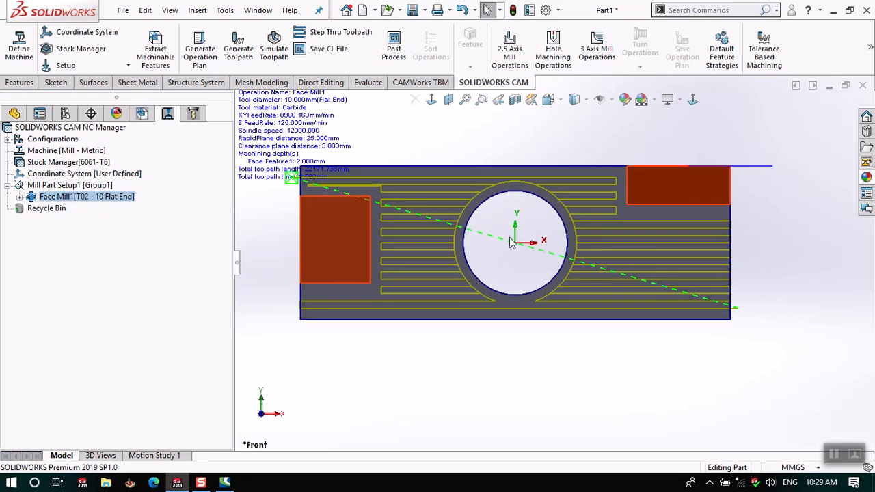
# Enable the island Cleanup pass in the Face Mill1 facing parameters, inspect the toolpath in a 3D view and regenerate it
pyautogui.rightClick(131, 199)
pyautogui.click(156, 86)
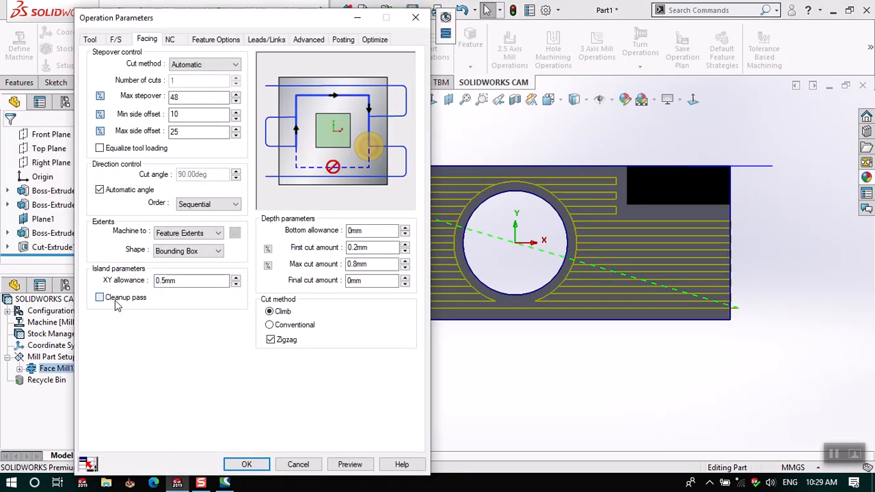
pyautogui.click(247, 465)
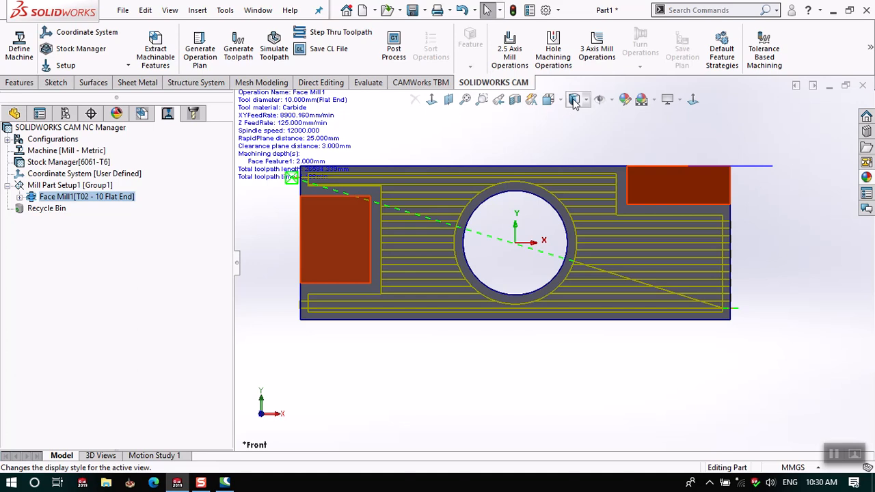
pyautogui.click(547, 99)
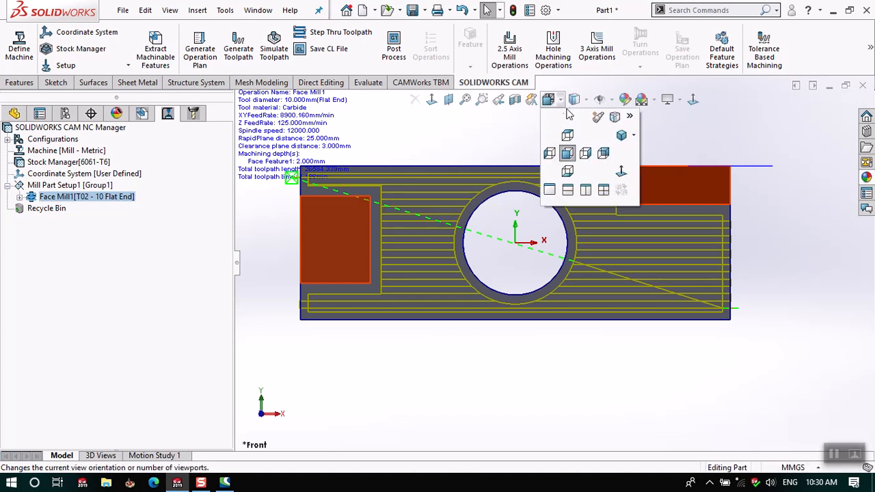
pyautogui.click(621, 136)
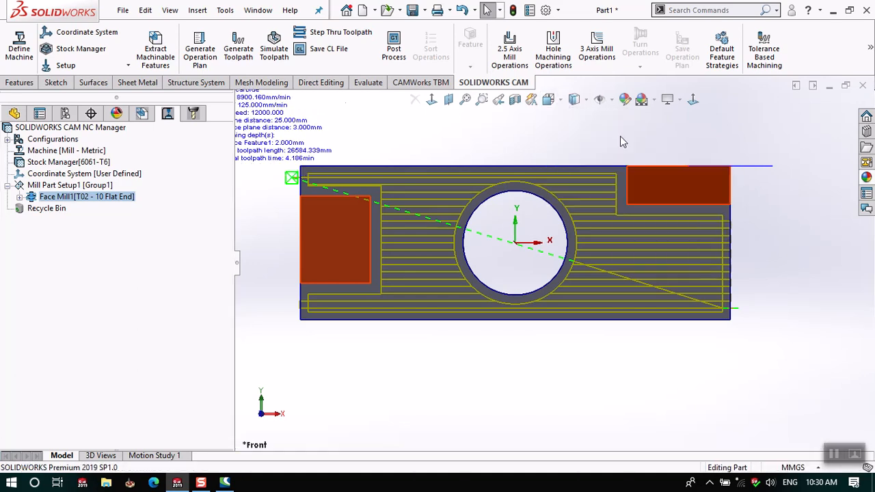
pyautogui.moveTo(499, 271); pyautogui.dragTo(508, 107, button='middle')
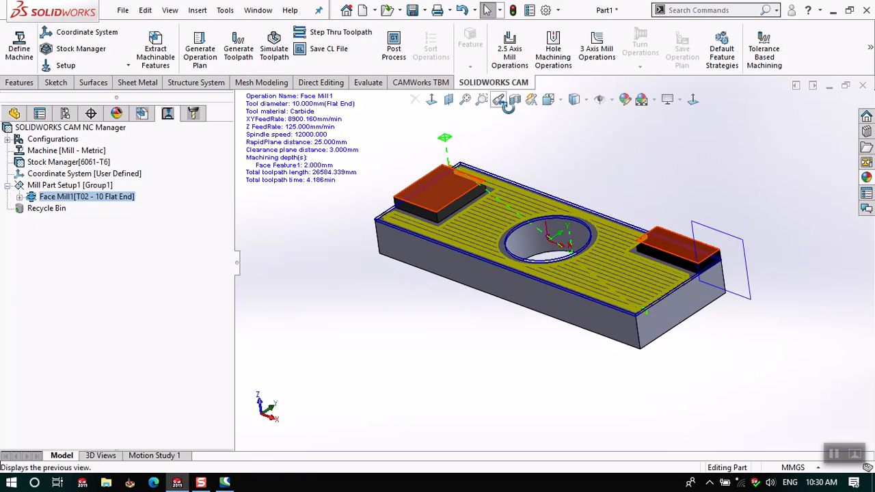
pyautogui.scroll(-2, 551, 156)
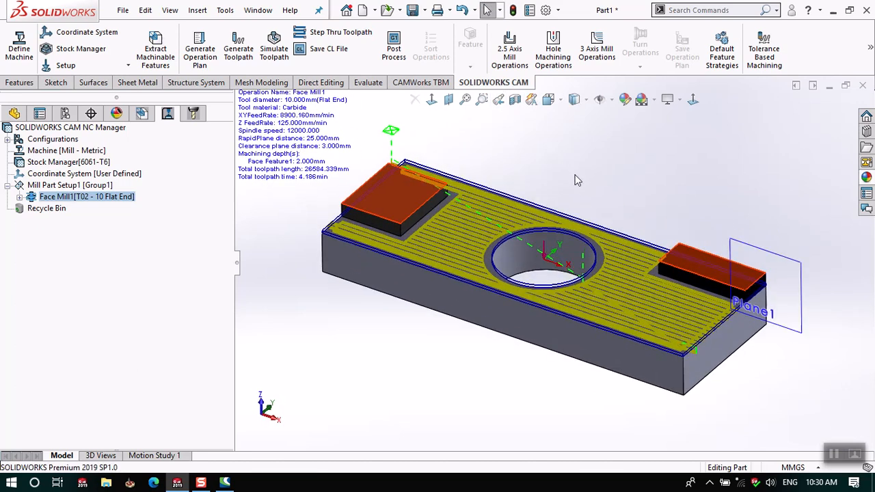
pyautogui.scroll(-3, 576, 179)
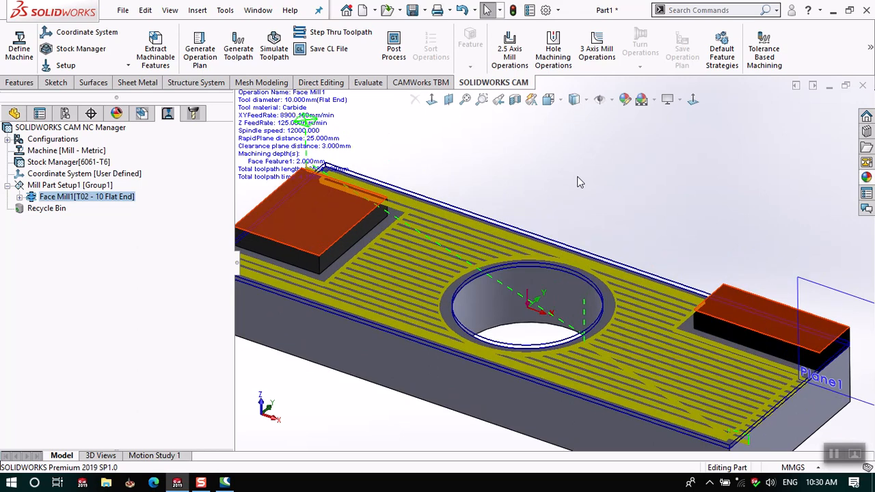
pyautogui.scroll(2, 410, 164)
pyautogui.rightClick(123, 197)
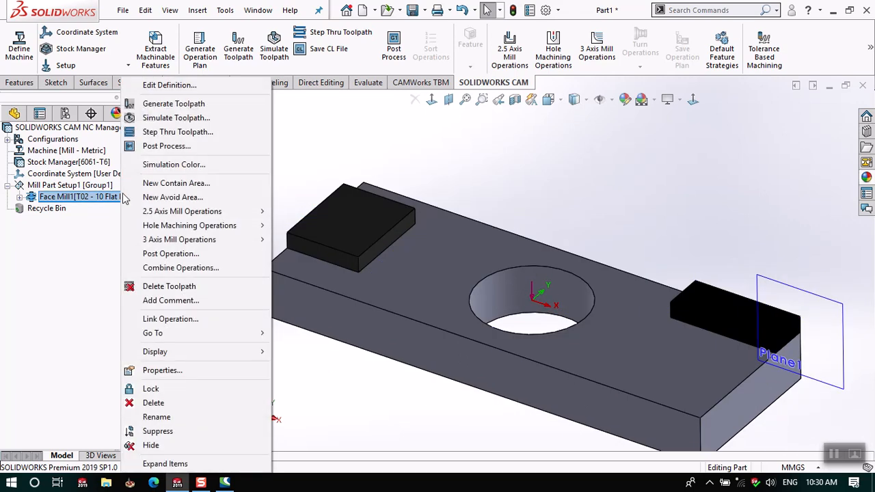
pyautogui.click(160, 104)
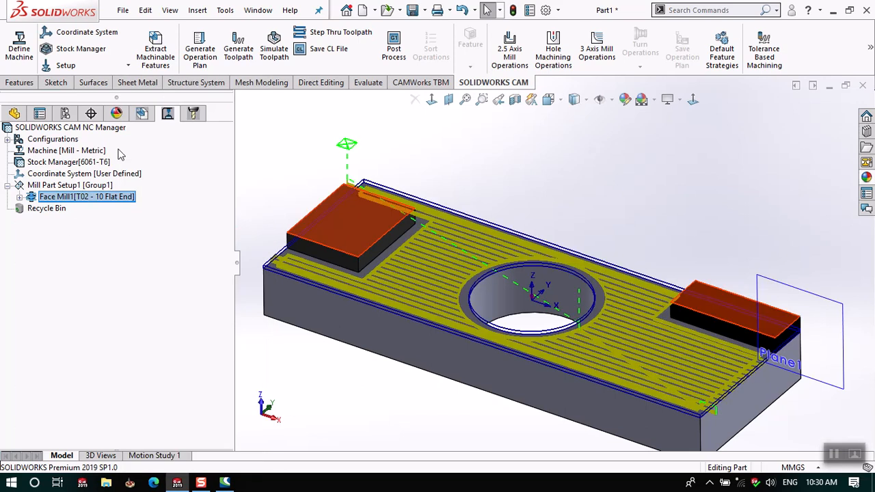
# Reassign Face Mill1 in the tool crib from T02 - 10 Flat End to T05 - 20 Flat End and inspect its toolpath
pyautogui.click(193, 114)
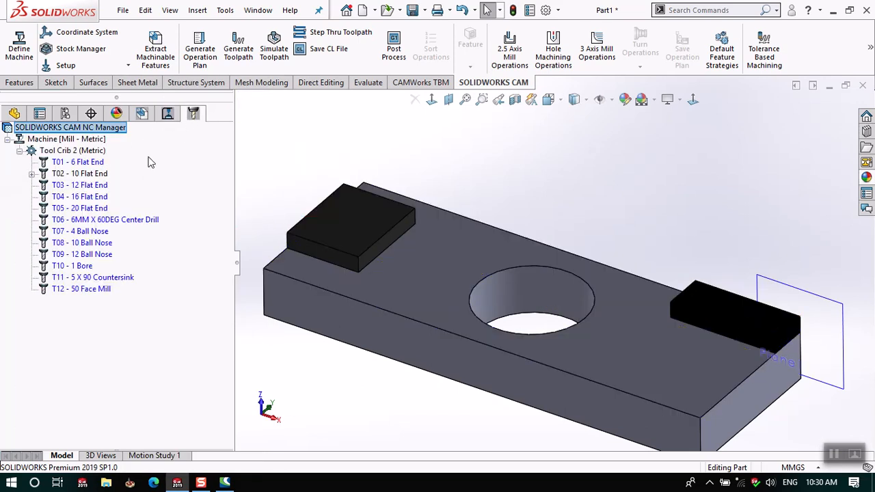
pyautogui.click(92, 175)
pyautogui.click(31, 174)
pyautogui.click(123, 186)
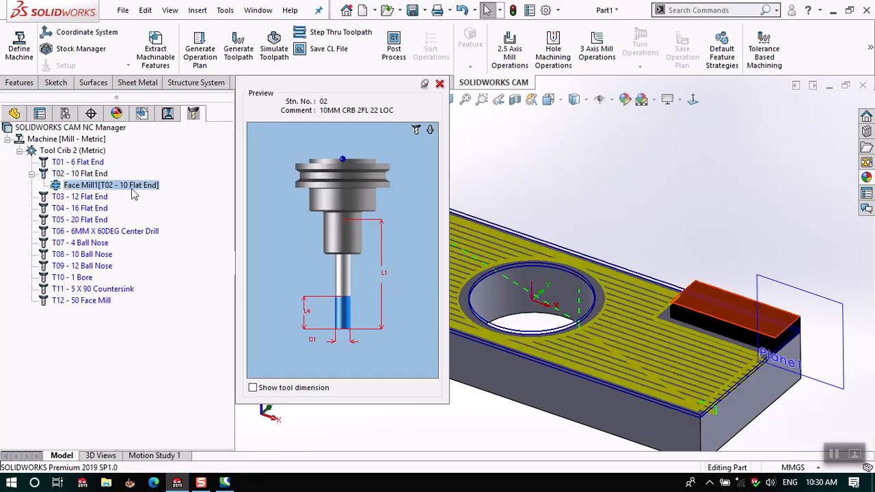
pyautogui.moveTo(123, 193); pyautogui.dragTo(125, 223)
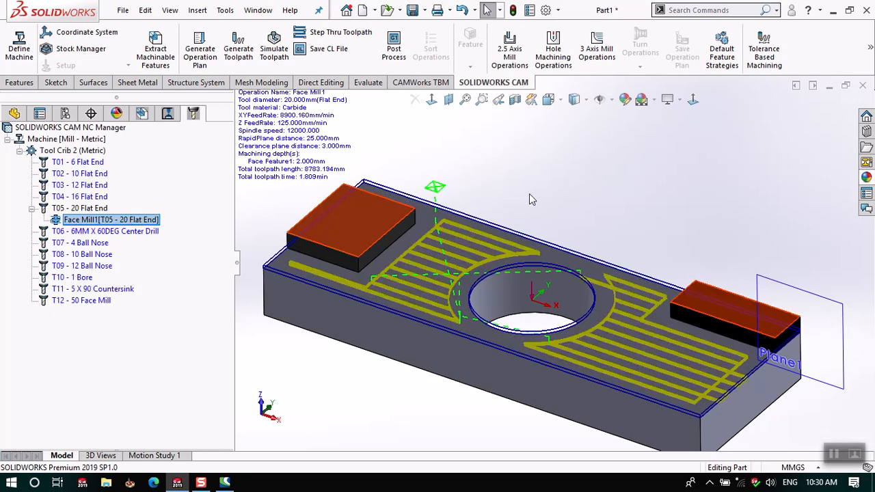
pyautogui.moveTo(509, 216)
pyautogui.mouseDown(button='middle')
pyautogui.moveTo(489, 224)
pyautogui.moveTo(503, 213)
pyautogui.mouseUp(button='middle')
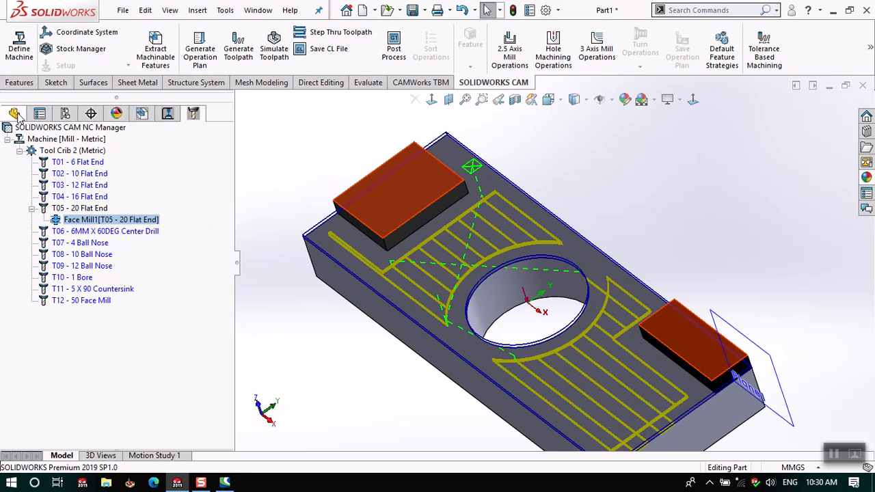
# Edit the sketch of Boss-Extrude2 and dimension its rectangle 25 mm from the block's long front edge
pyautogui.click(14, 114)
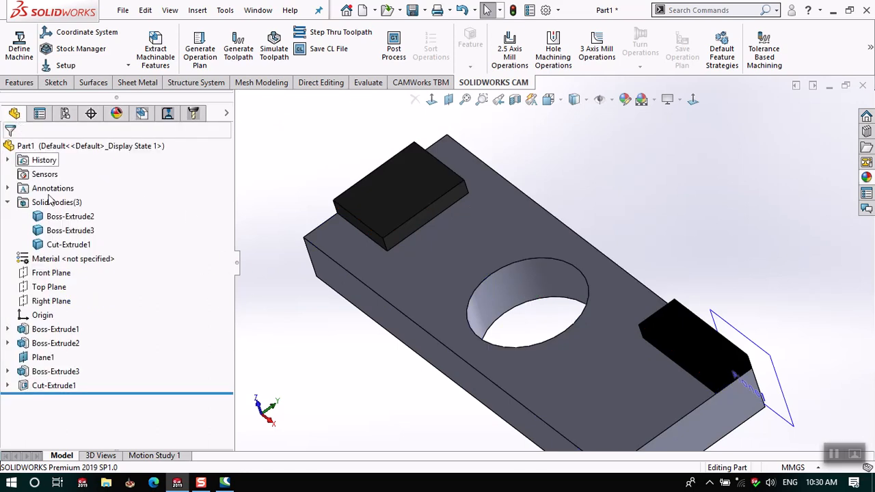
pyautogui.click(7, 343)
pyautogui.click(63, 357)
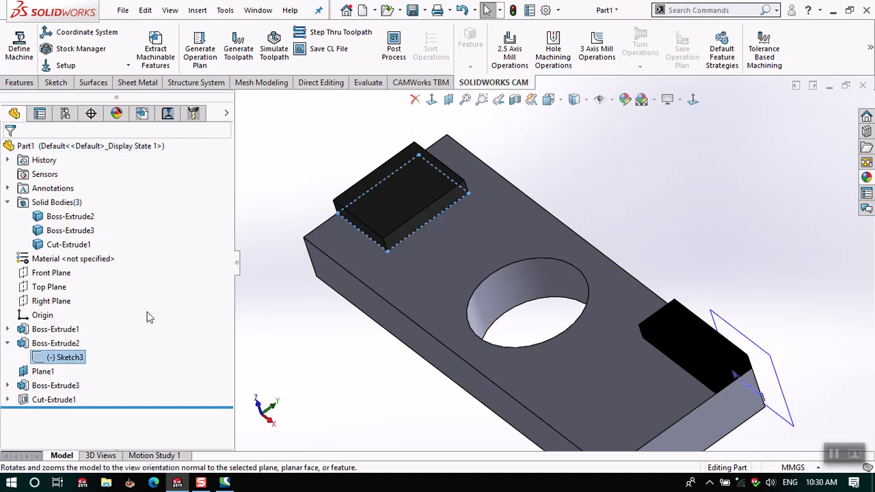
pyautogui.rightClick(79, 356)
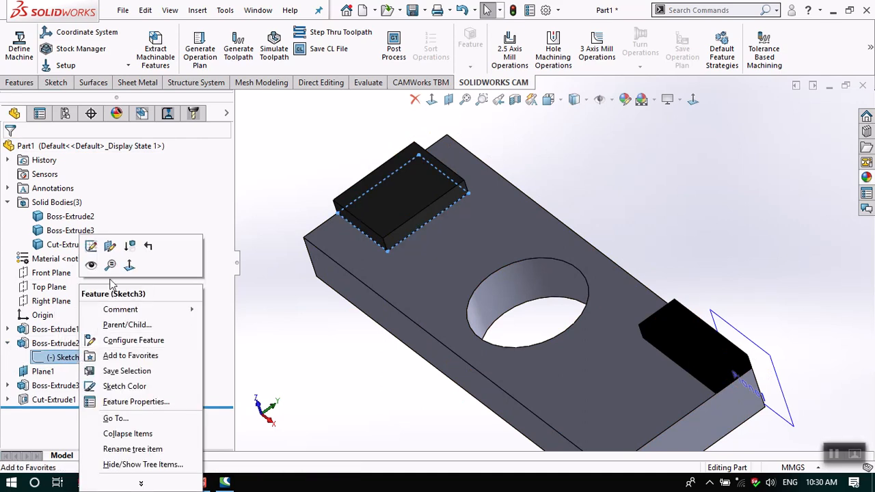
pyautogui.click(91, 247)
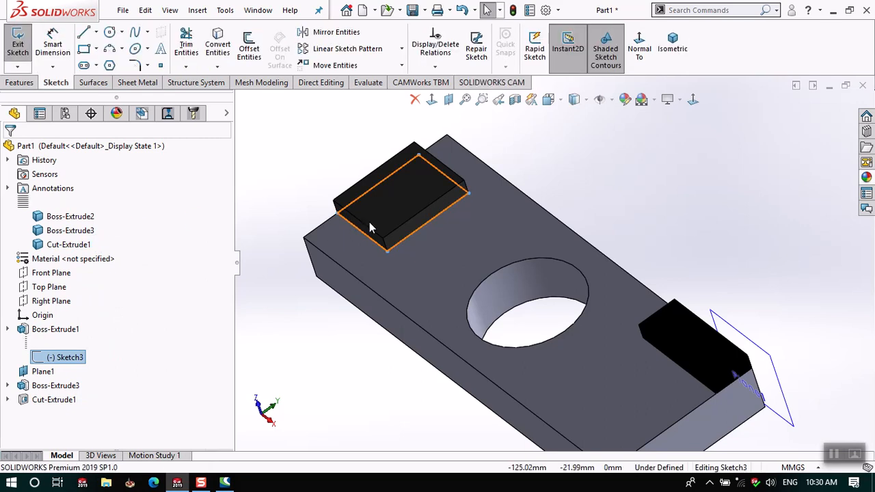
pyautogui.click(53, 47)
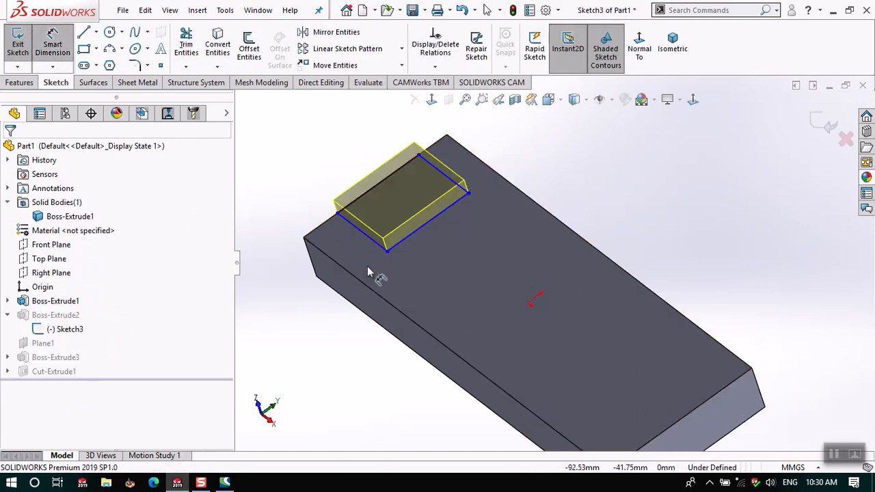
pyautogui.click(369, 239)
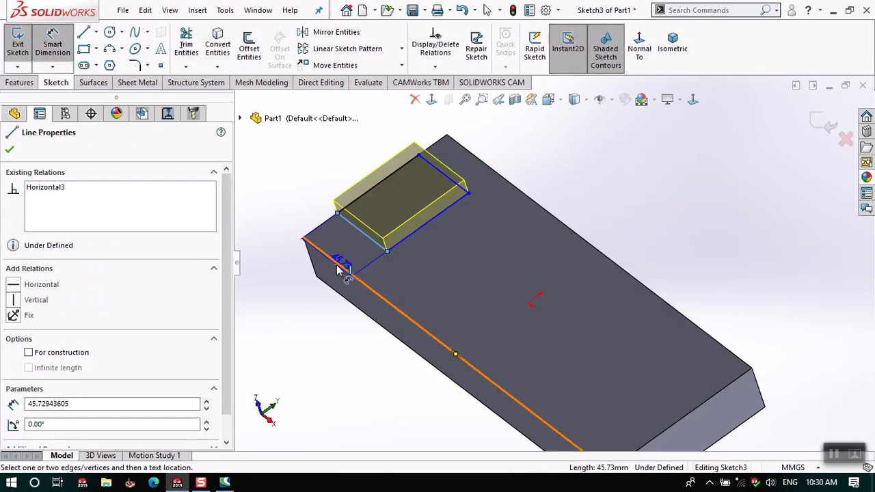
pyautogui.click(318, 249)
pyautogui.click(305, 219)
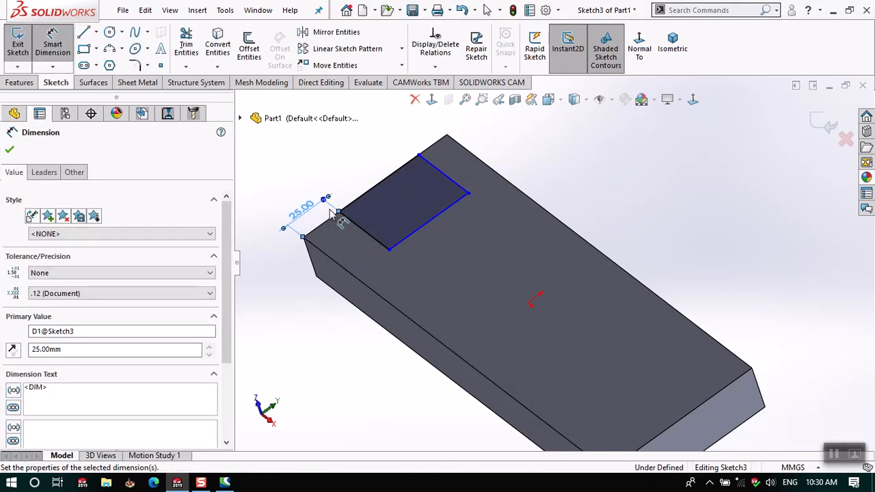
# Dimension the Boss-Extrude2 rectangle 20 mm along the block's end edge and 35 mm along its length, and exit the sketch
pyautogui.click(363, 201)
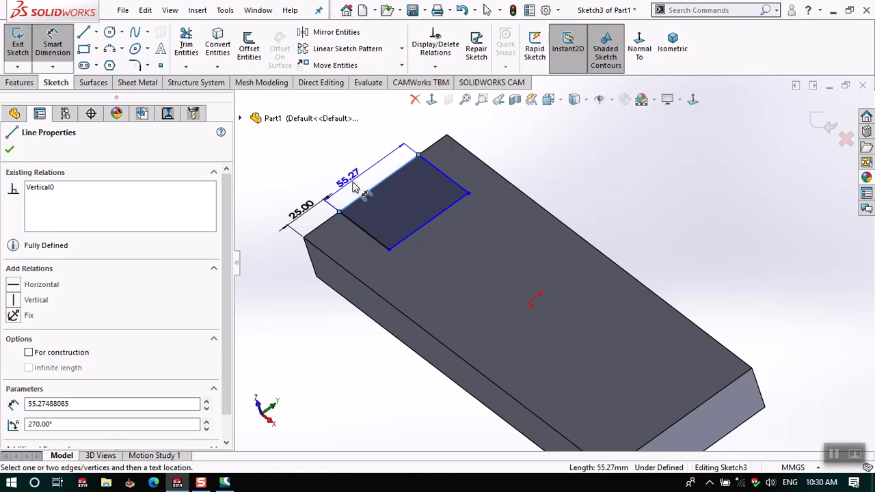
pyautogui.click(354, 188)
pyautogui.write('50')
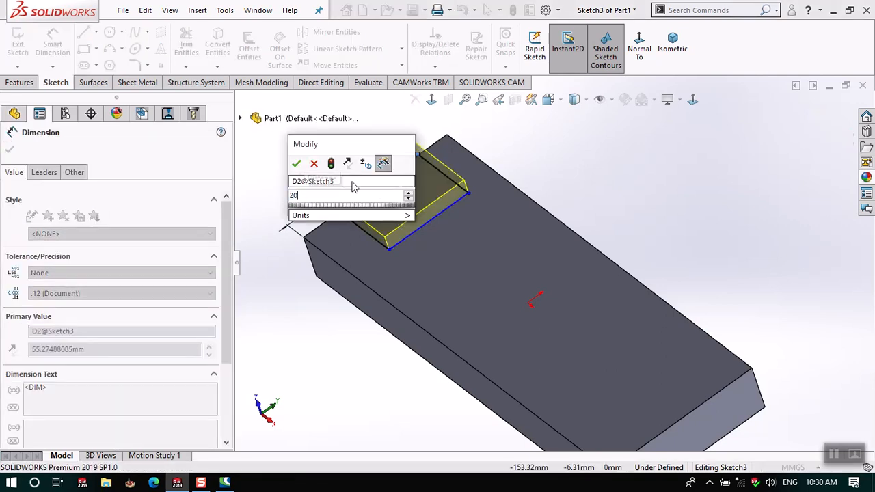
pyautogui.press('Return')
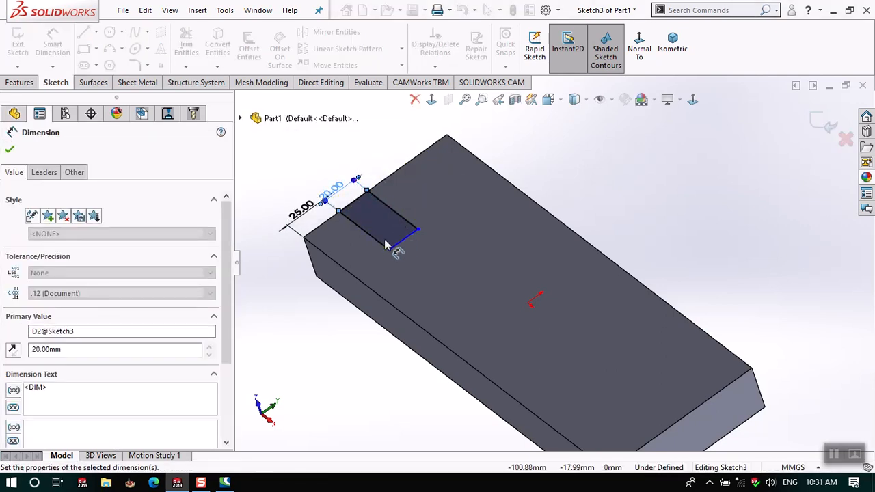
pyautogui.click(375, 243)
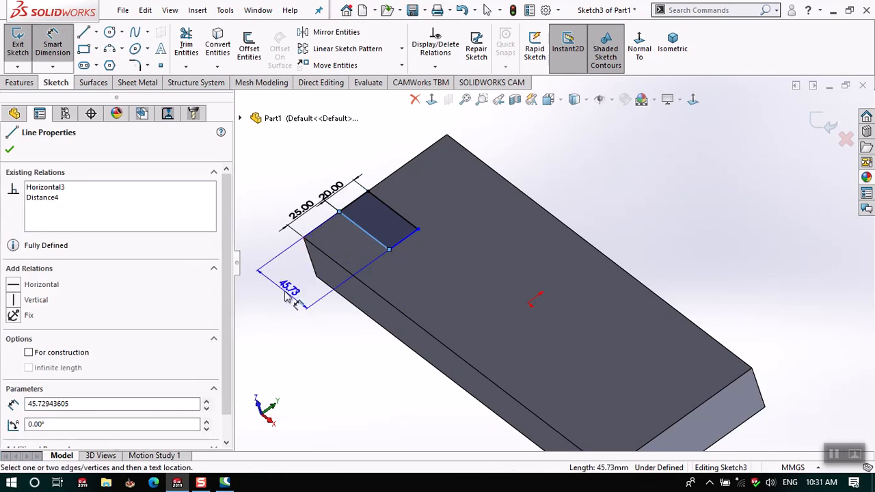
pyautogui.click(283, 286)
pyautogui.write('30')
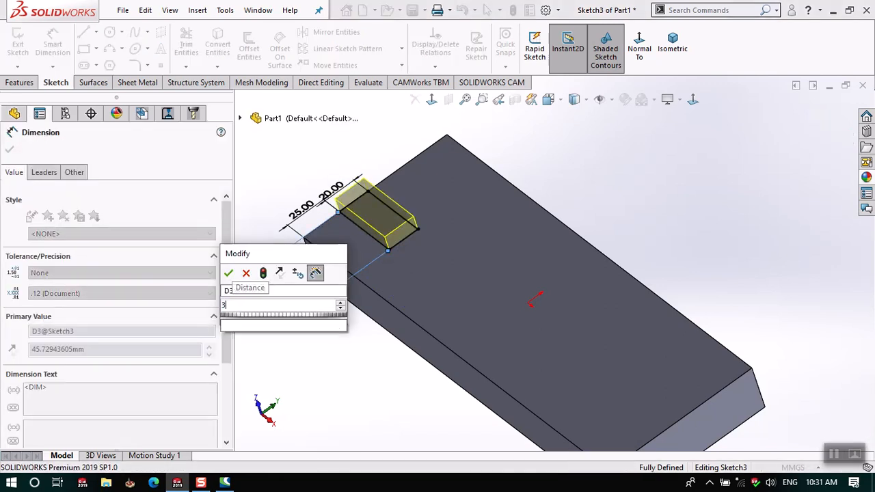
pyautogui.press('Return')
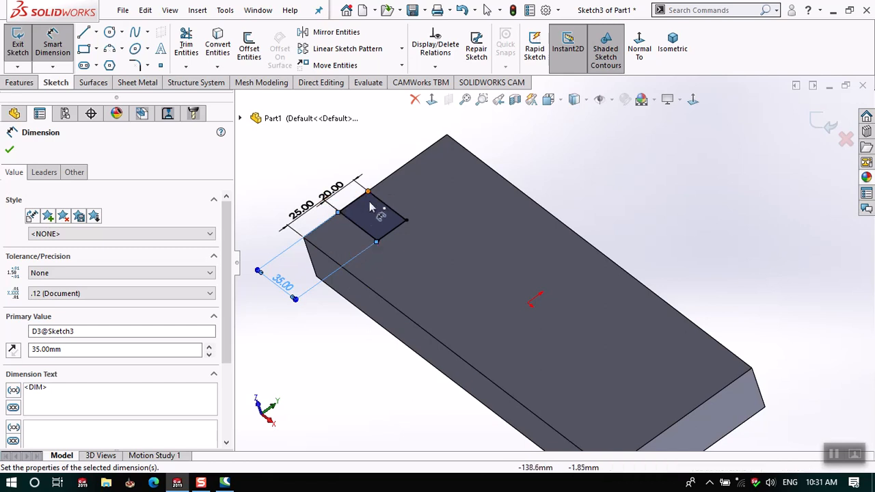
pyautogui.click(826, 129)
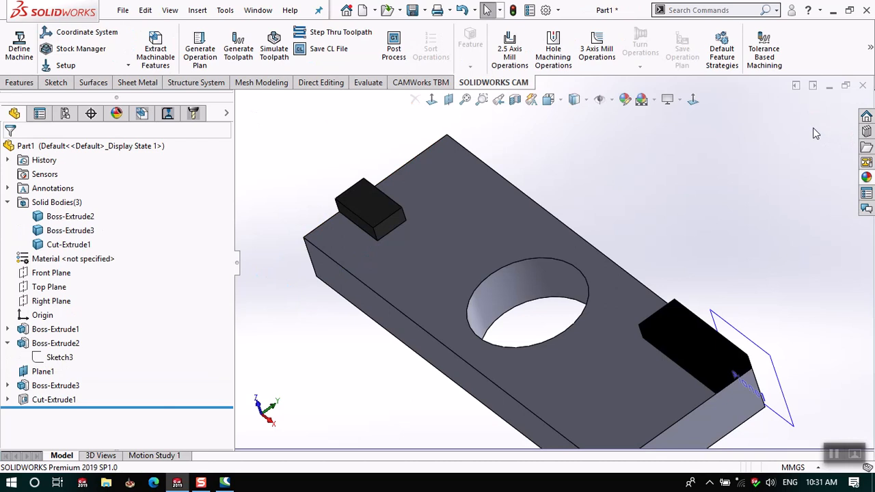
# Rebuild the CAM data for the resized boss and inspect the Face Mill1 toolpath in a 3D view
pyautogui.moveTo(686, 195); pyautogui.dragTo(708, 156, button='middle')
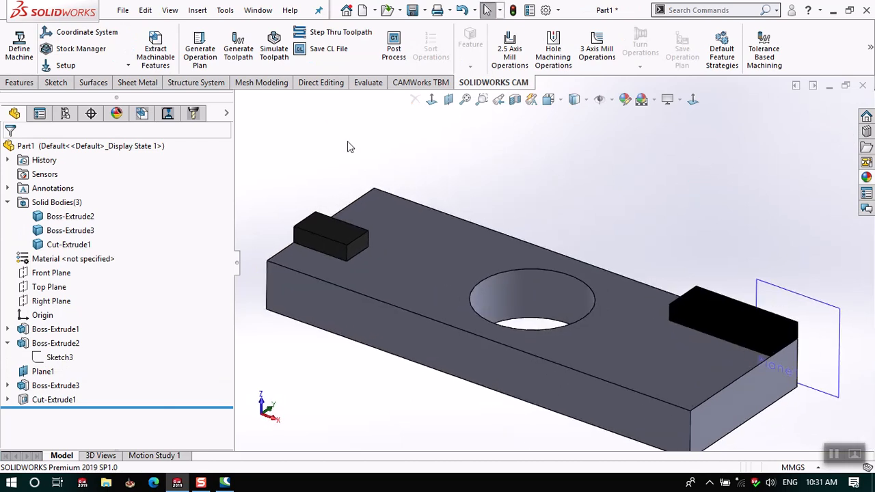
pyautogui.click(194, 114)
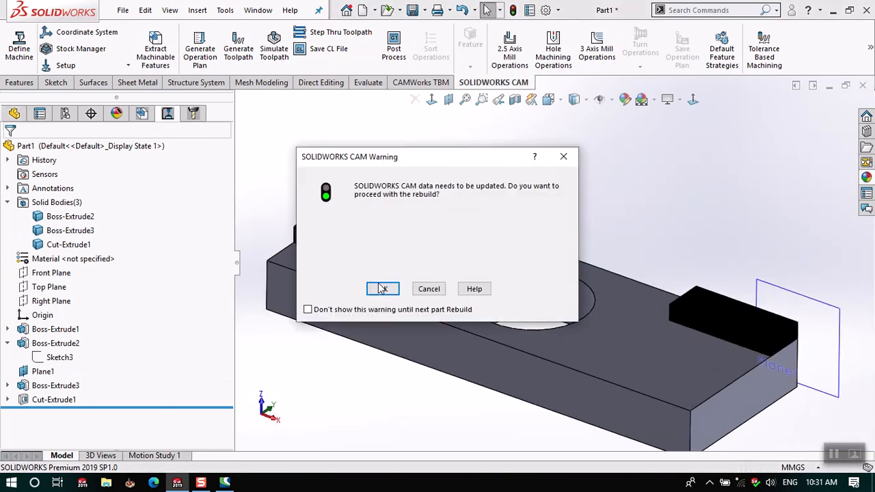
pyautogui.click(383, 290)
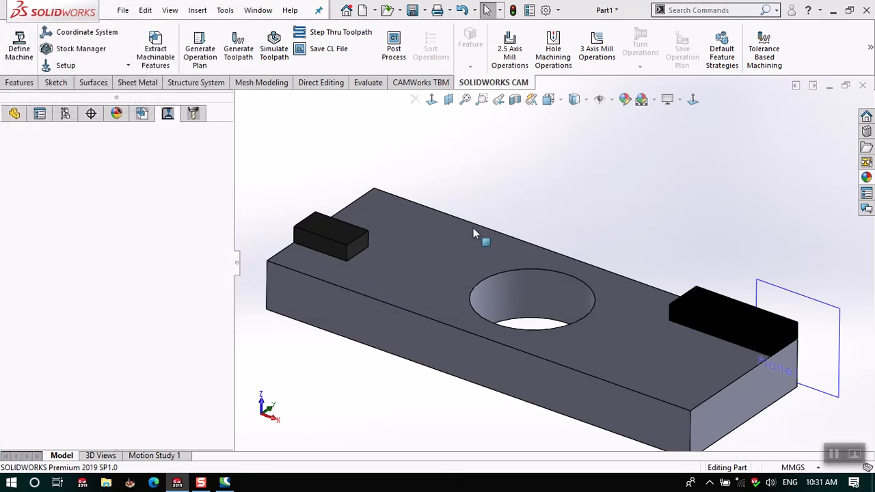
pyautogui.click(111, 197)
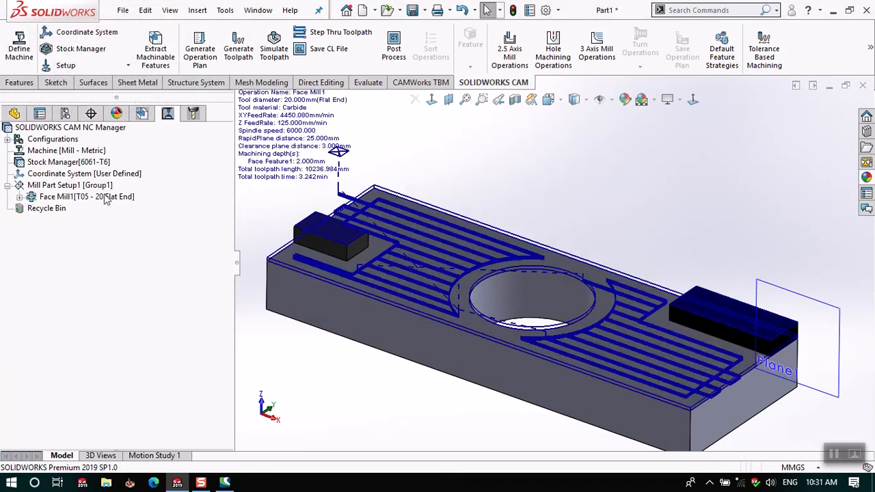
pyautogui.moveTo(494, 187)
pyautogui.mouseDown(button='middle')
pyautogui.moveTo(496, 207)
pyautogui.moveTo(507, 198)
pyautogui.mouseUp(button='middle')
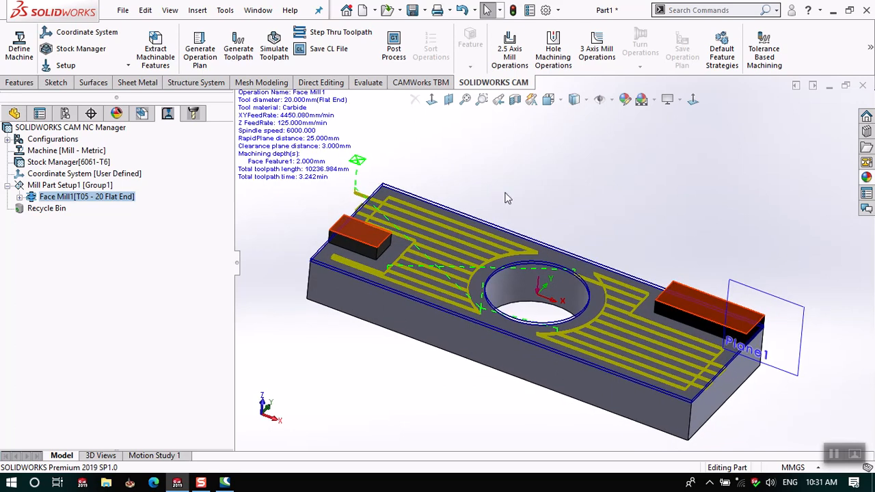
pyautogui.moveTo(524, 219); pyautogui.dragTo(514, 212, button='middle')
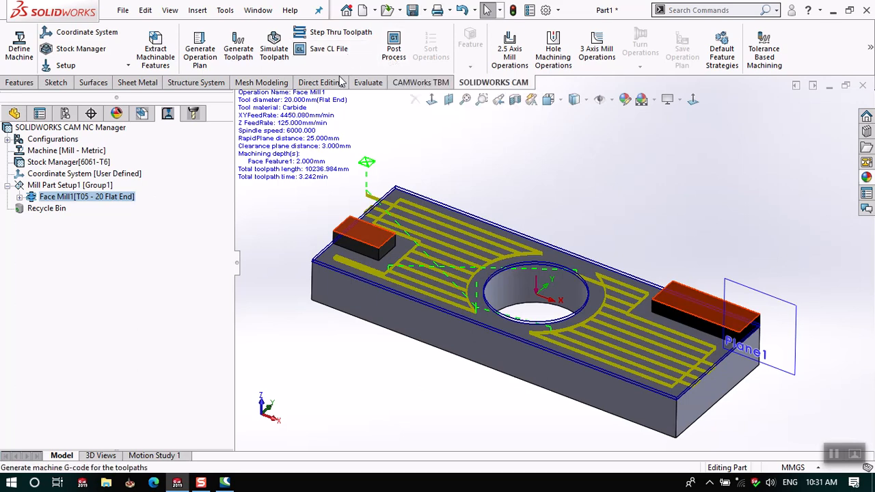
# In the machine definition, review the MILL\FANUC16M post processor, set M3AXIS-TUTORIAL as the active one and accept
pyautogui.rightClick(74, 151)
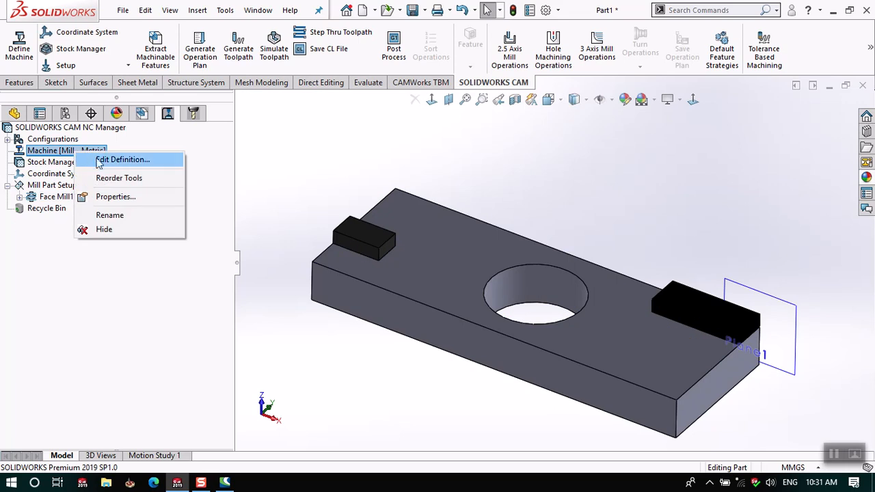
pyautogui.click(107, 161)
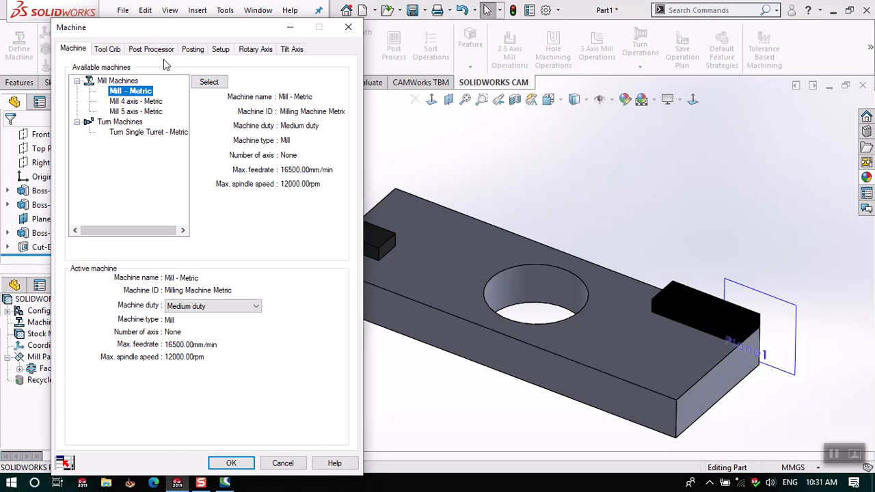
pyautogui.click(161, 52)
pyautogui.scroll(-2, 122, 145)
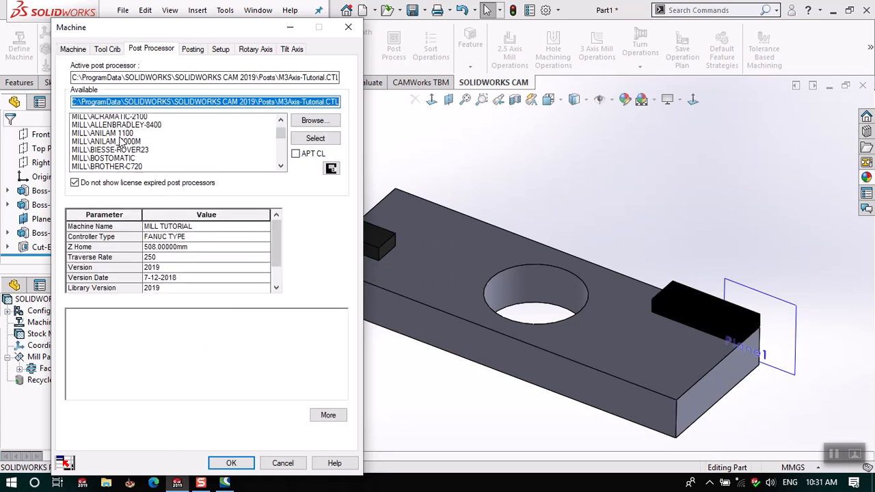
pyautogui.scroll(-2, 122, 145)
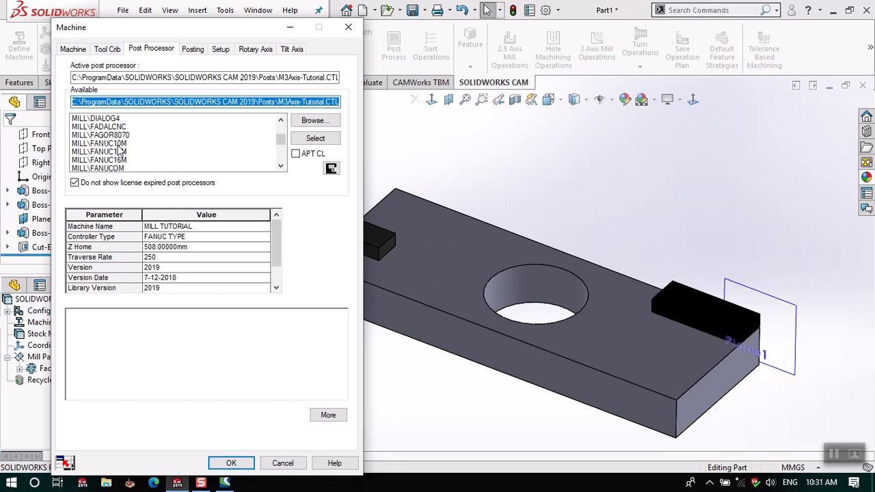
pyautogui.click(110, 159)
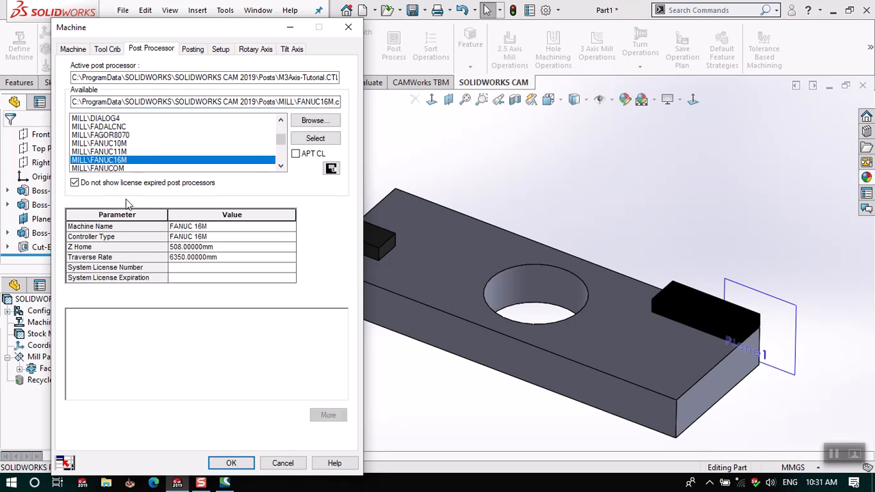
pyautogui.scroll(1, 134, 131)
pyautogui.scroll(4, 134, 131)
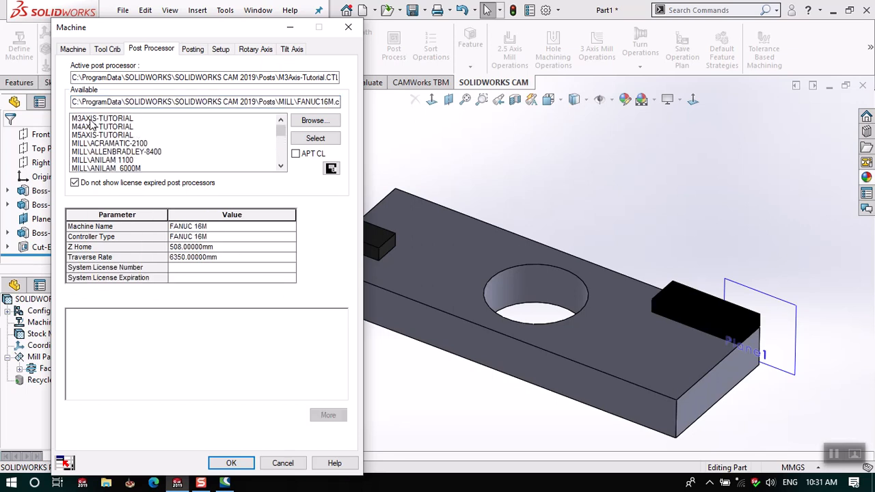
pyautogui.click(90, 120)
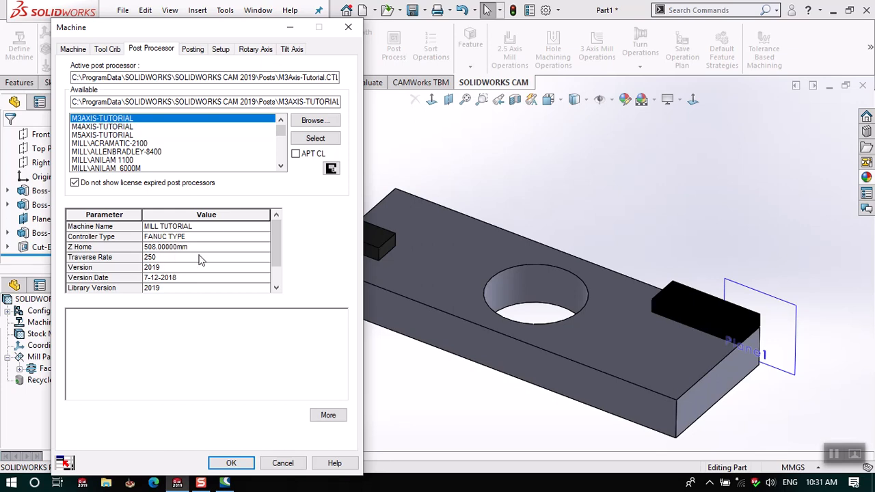
pyautogui.click(318, 140)
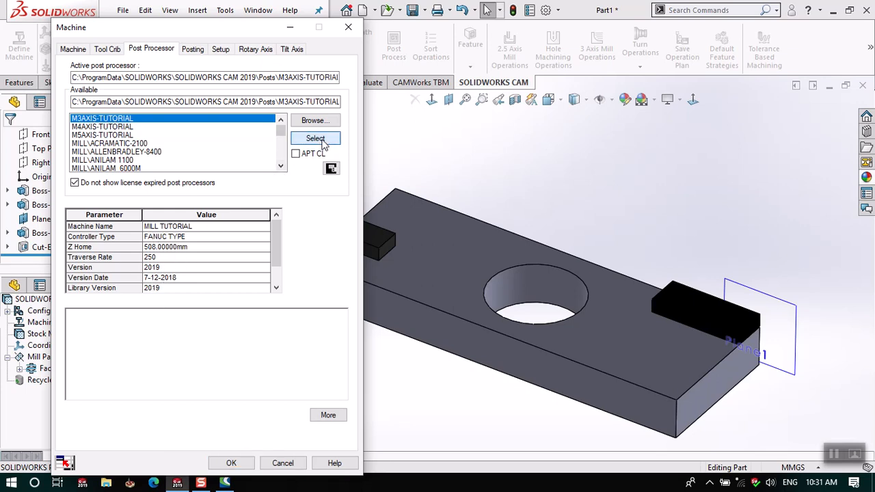
pyautogui.click(231, 463)
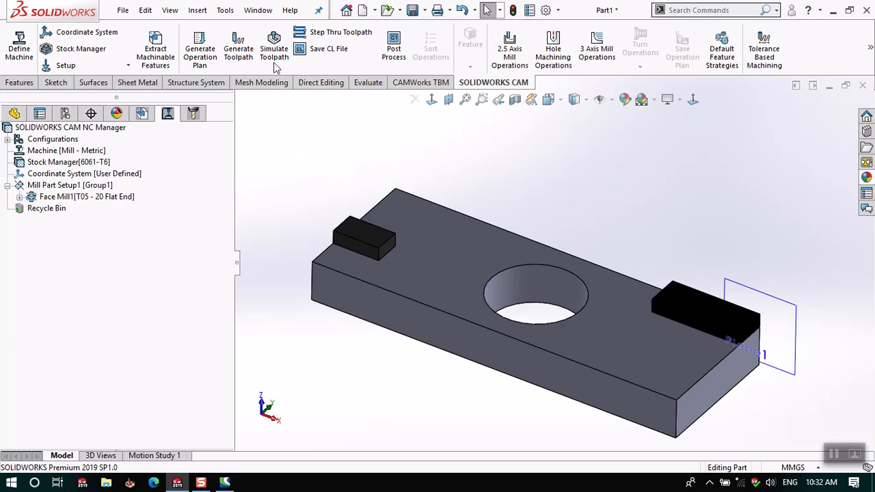
# Start post-processing the toolpath and save the output to the Desktop as the tape file 123.tap
pyautogui.click(394, 55)
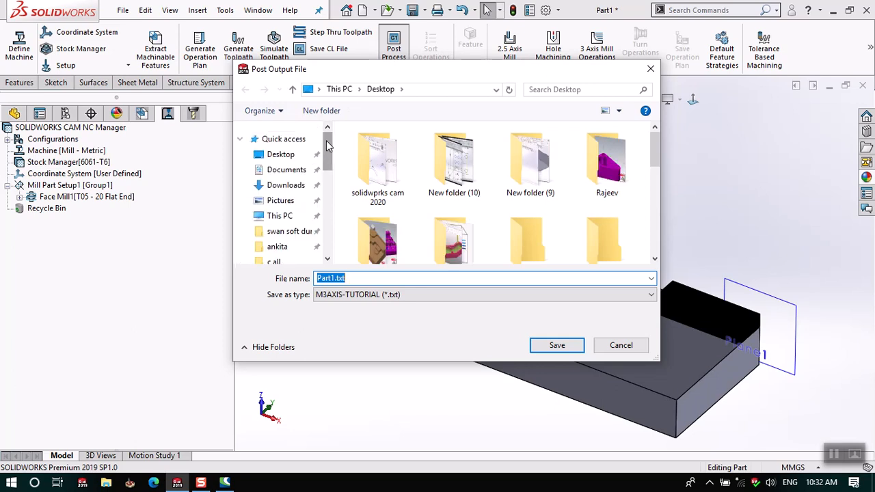
pyautogui.click(280, 154)
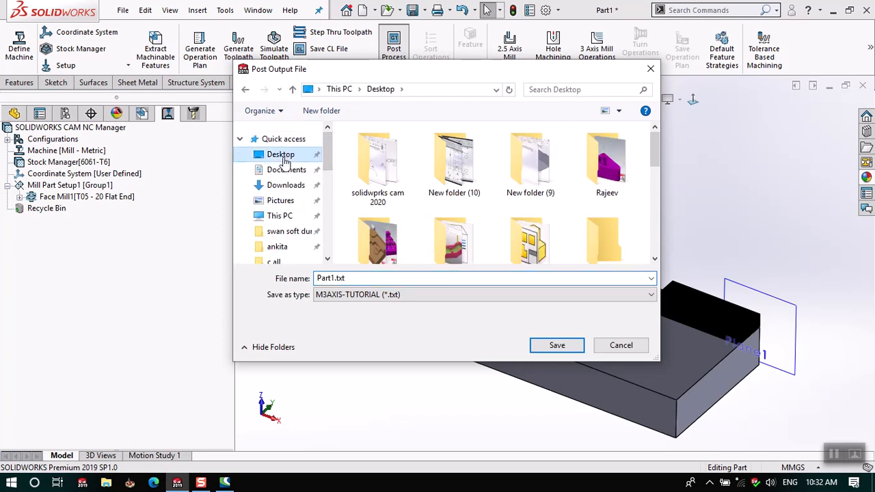
pyautogui.doubleClick(408, 277)
pyautogui.write('123')
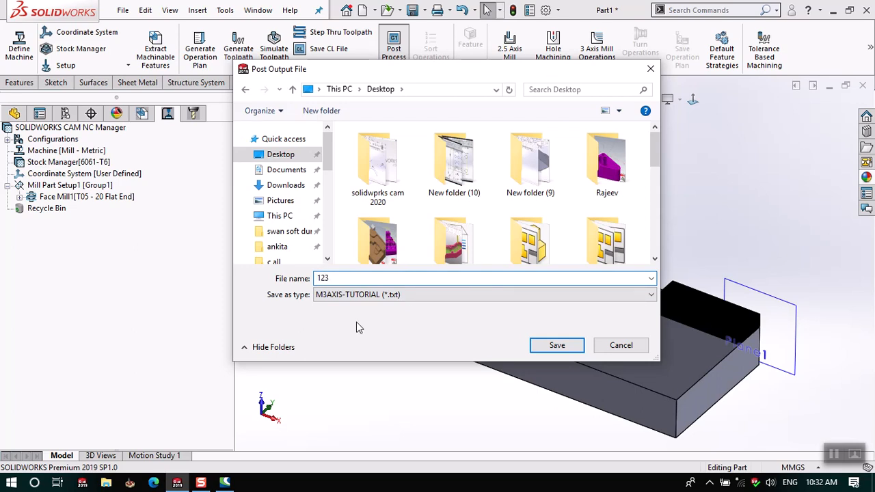
pyautogui.click(437, 298)
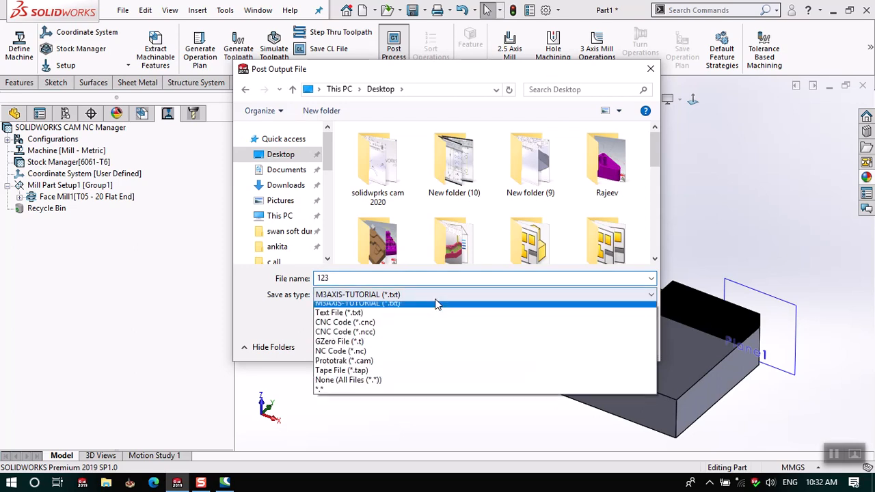
pyautogui.click(425, 375)
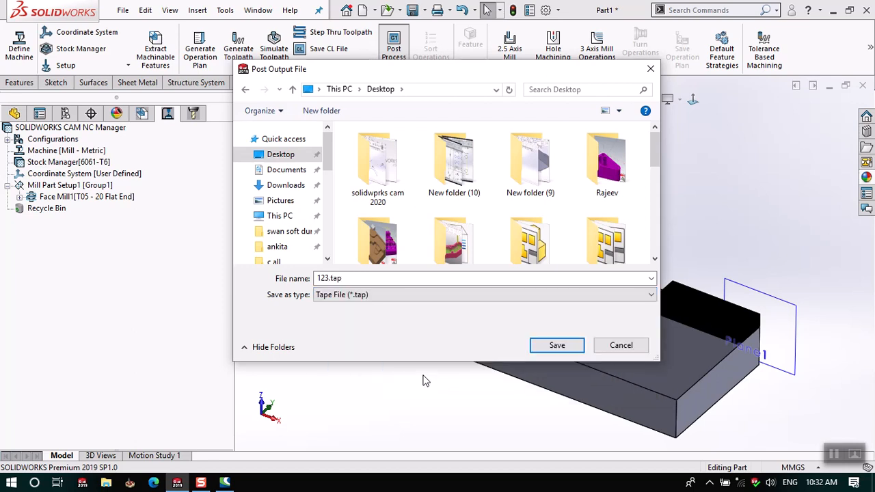
pyautogui.click(557, 346)
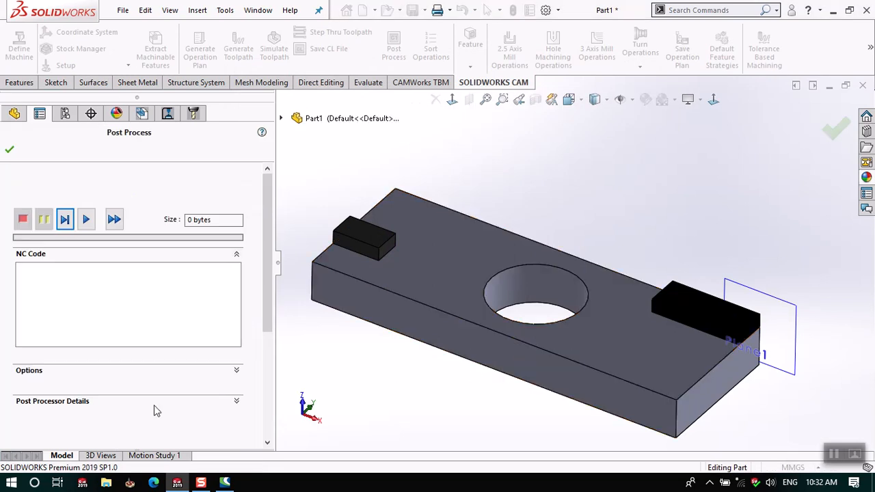
# Review the post processor details and run the post process to generate the NC code for 123.tap
pyautogui.click(230, 405)
pyautogui.scroll(-3, 202, 413)
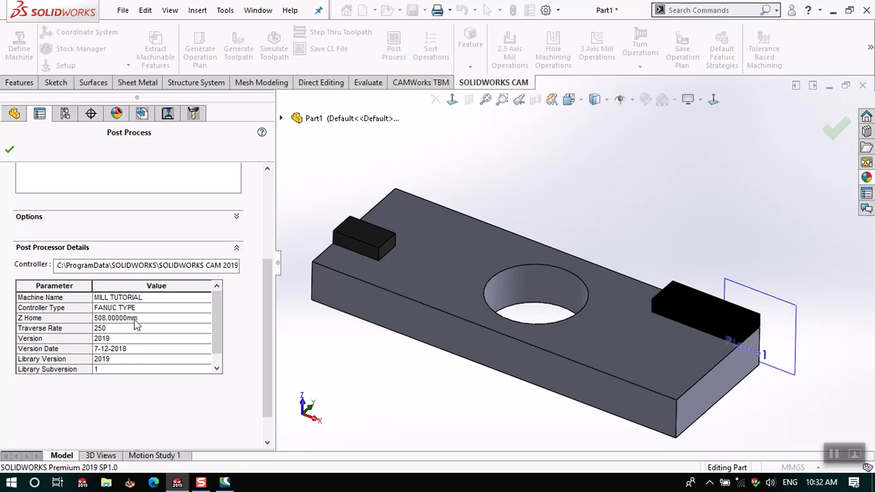
pyautogui.scroll(3, 140, 332)
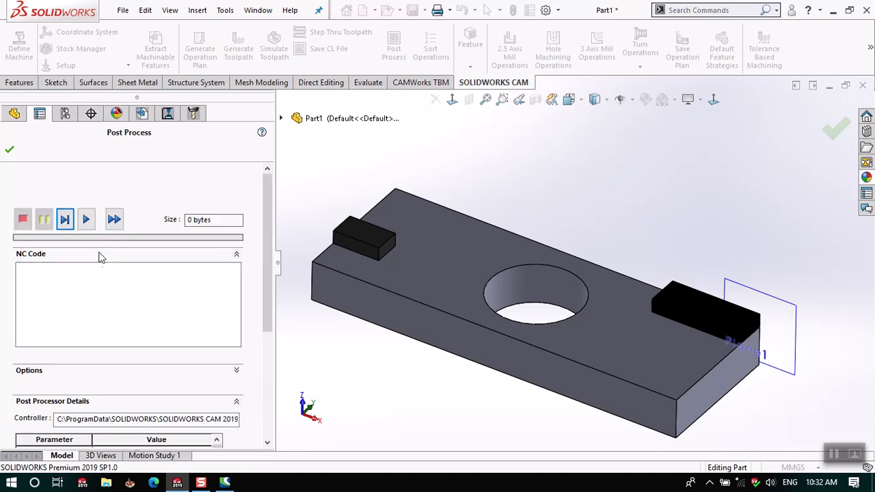
pyautogui.click(86, 225)
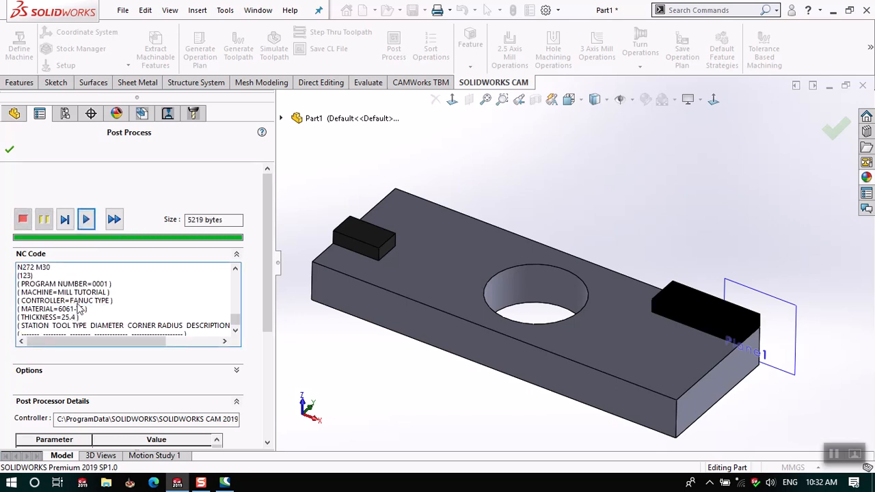
# Review the program number, material, thickness and tool lines in the generated NC code, and accept the post process
pyautogui.click(84, 285)
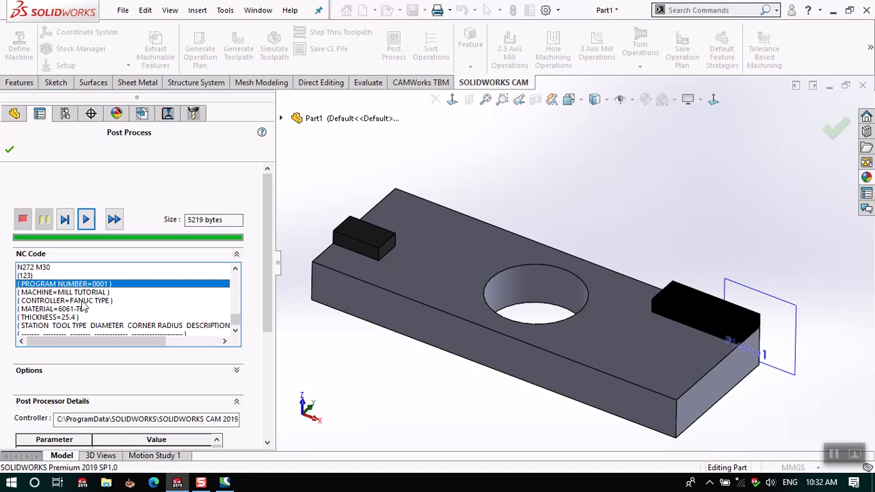
pyautogui.click(71, 309)
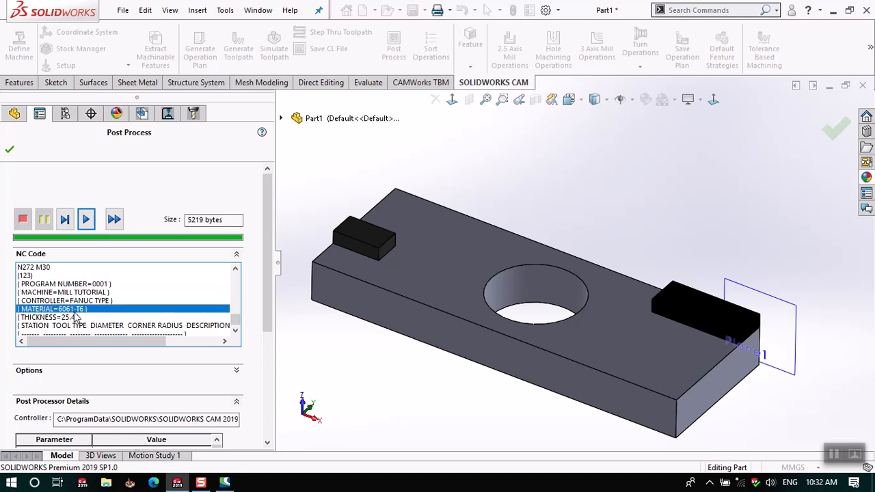
pyautogui.click(68, 318)
pyautogui.click(71, 326)
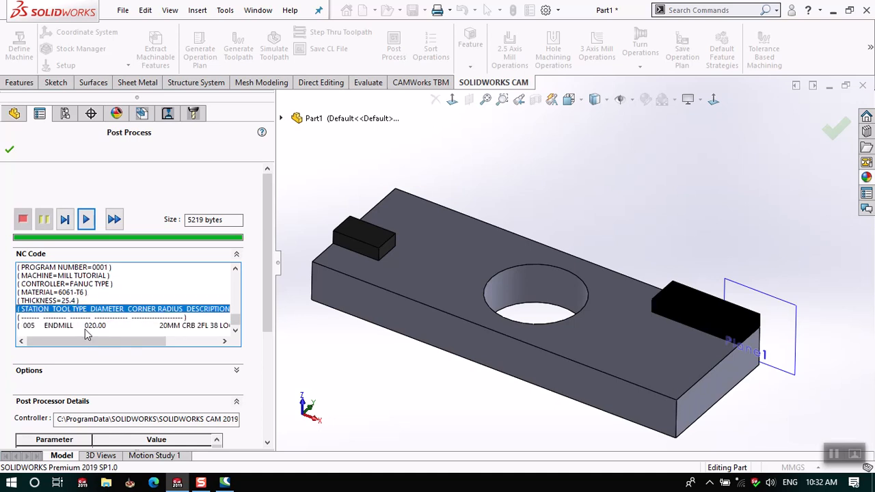
pyautogui.click(92, 327)
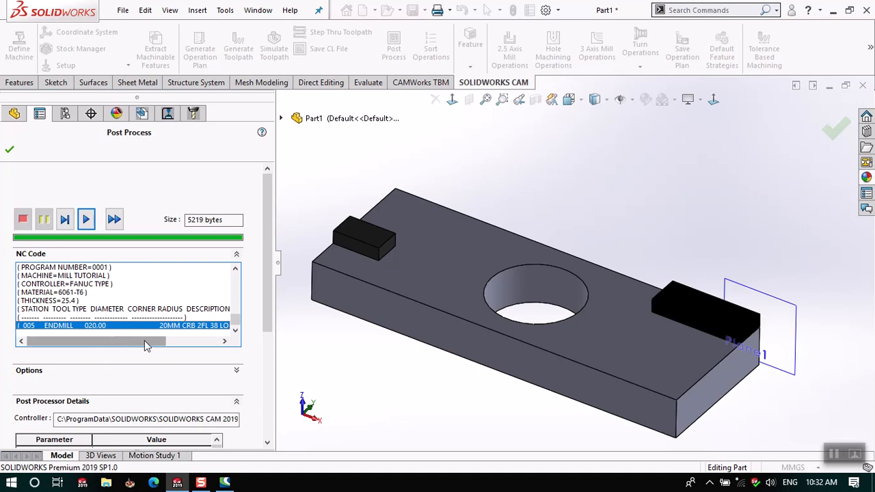
pyautogui.click(10, 149)
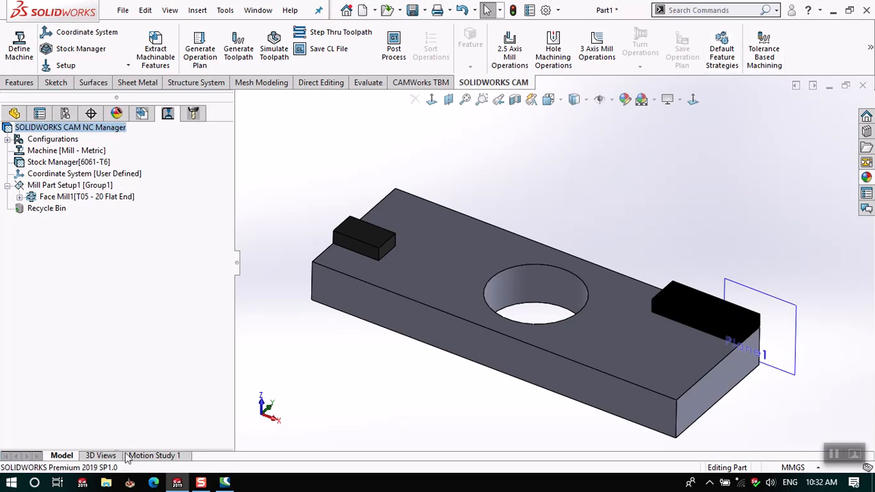
# Switch to File Explorer and open the recent file 123.tap in Notepad
pyautogui.click(106, 484)
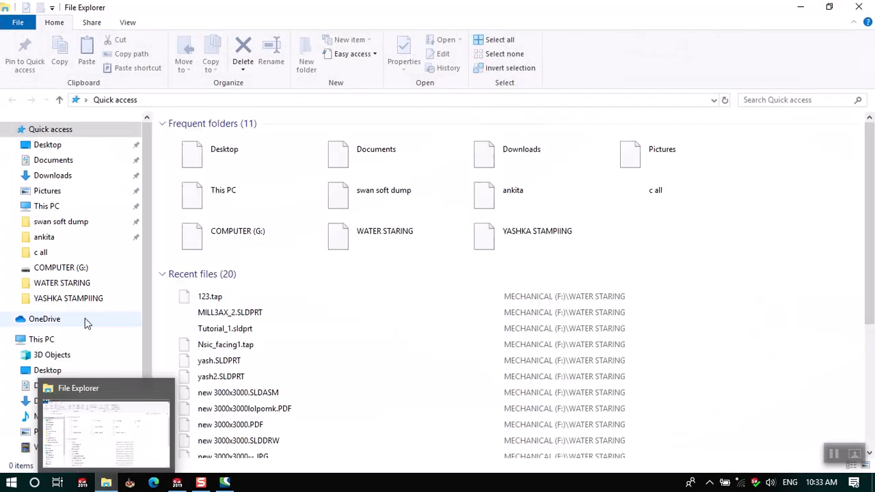
pyautogui.click(250, 301)
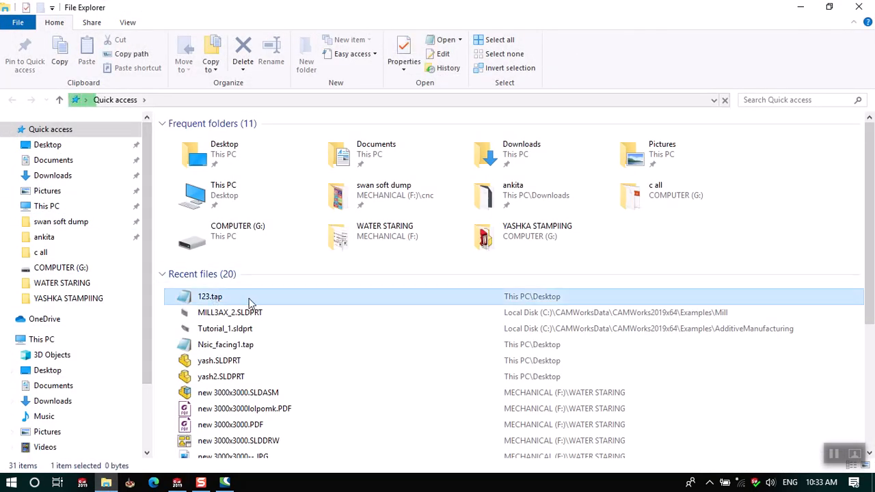
pyautogui.rightClick(250, 299)
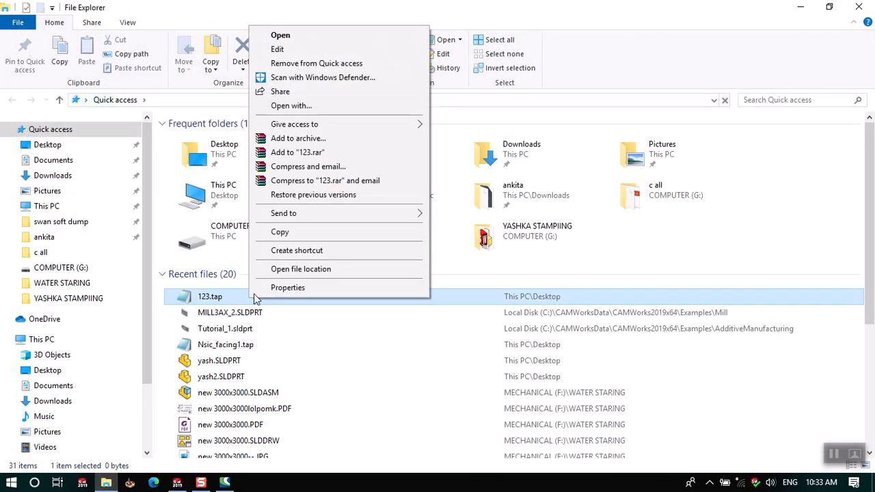
pyautogui.click(303, 37)
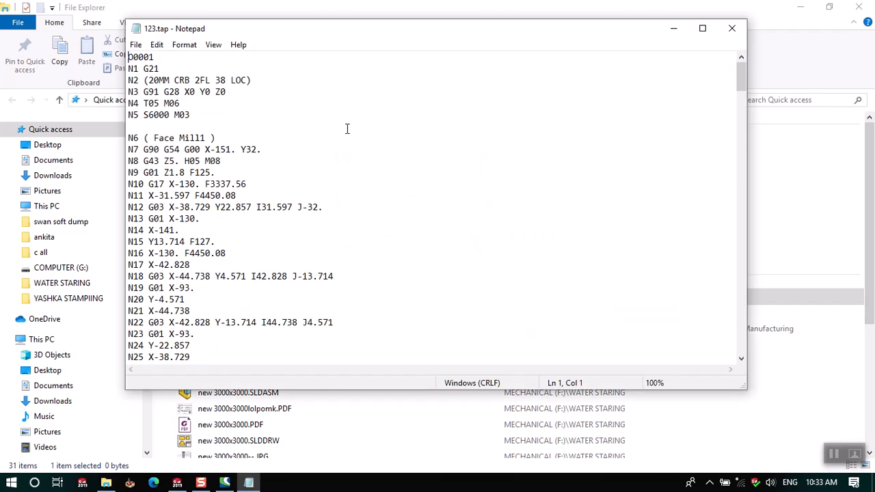
# Examine the G-code in 123.tap, close the file and minimize File Explorer to return to SOLIDWORKS
pyautogui.click(295, 210)
pyautogui.scroll(-12, 479, 300)
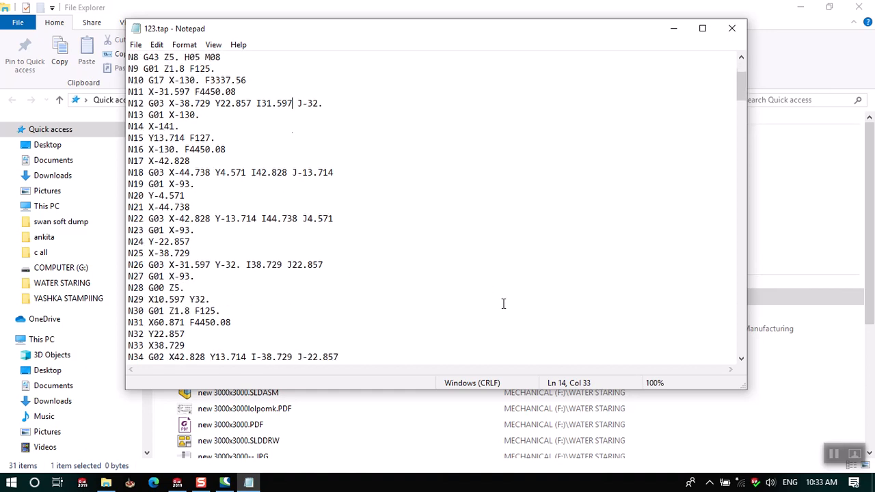
pyautogui.scroll(-2, 501, 322)
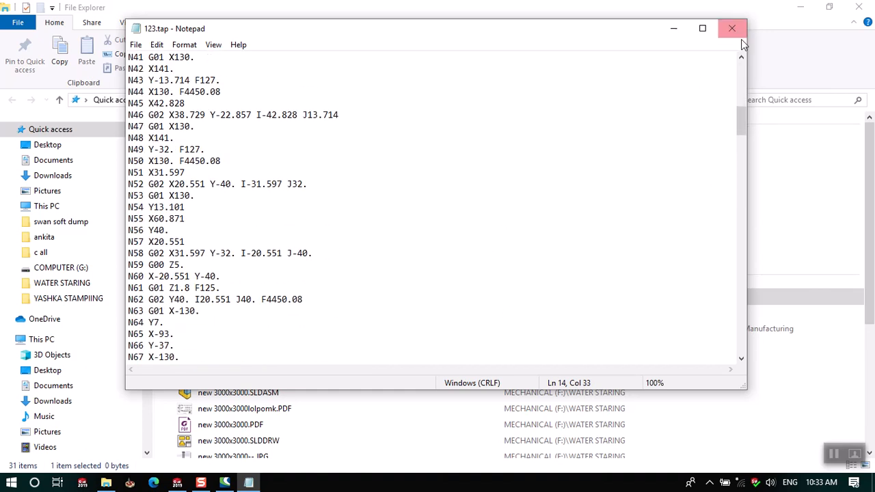
pyautogui.moveTo(741, 124); pyautogui.dragTo(736, 58)
pyautogui.click(510, 134)
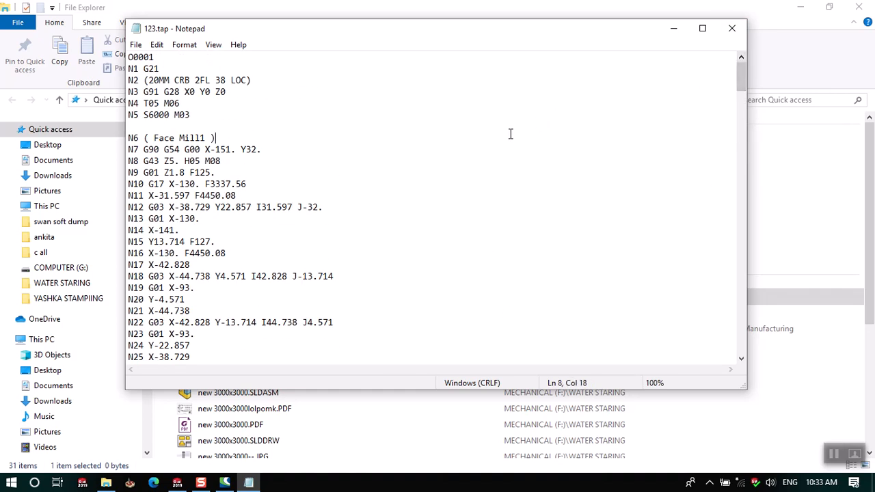
pyautogui.click(732, 28)
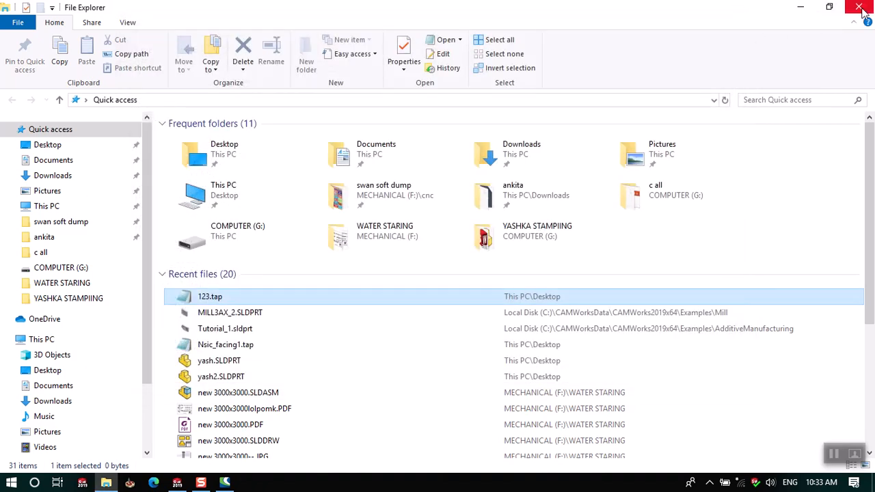
pyautogui.click(803, 8)
# Post-process the Face Mill1 operation again, saving the output to the Desktop as the NC code file Part1.nc
pyautogui.click(103, 197)
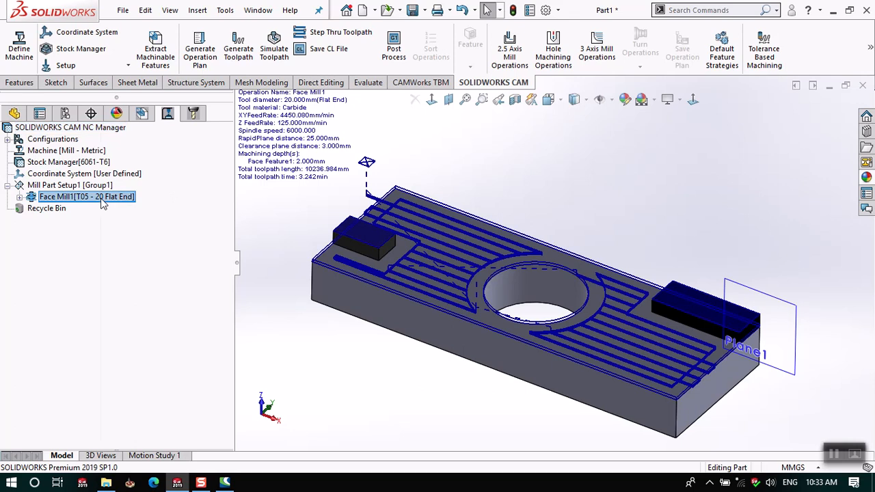
pyautogui.rightClick(102, 197)
pyautogui.click(403, 59)
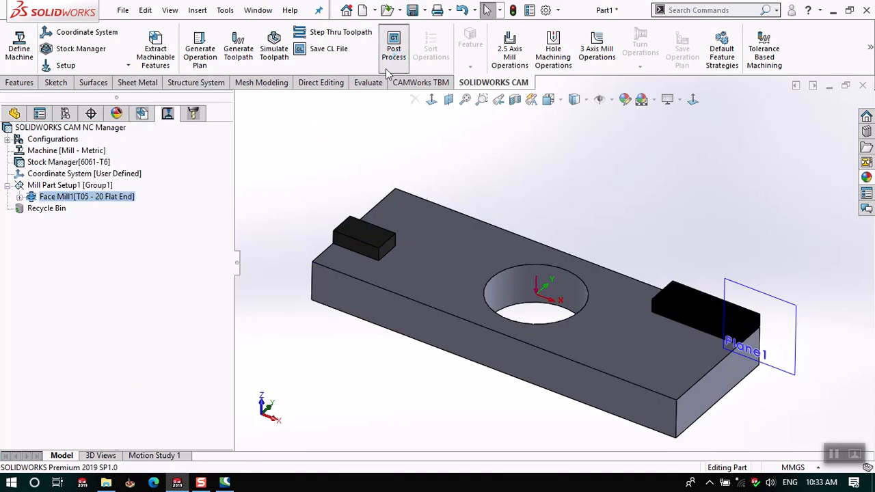
pyautogui.click(417, 297)
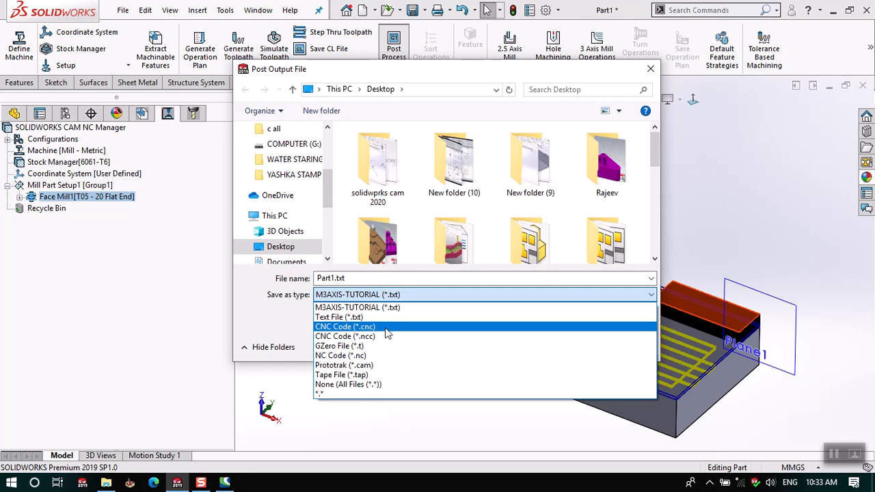
pyautogui.click(376, 355)
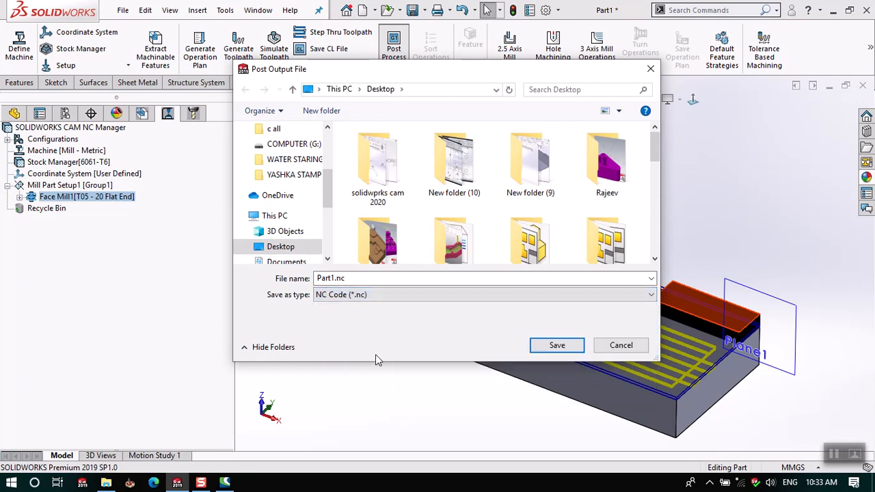
pyautogui.click(555, 348)
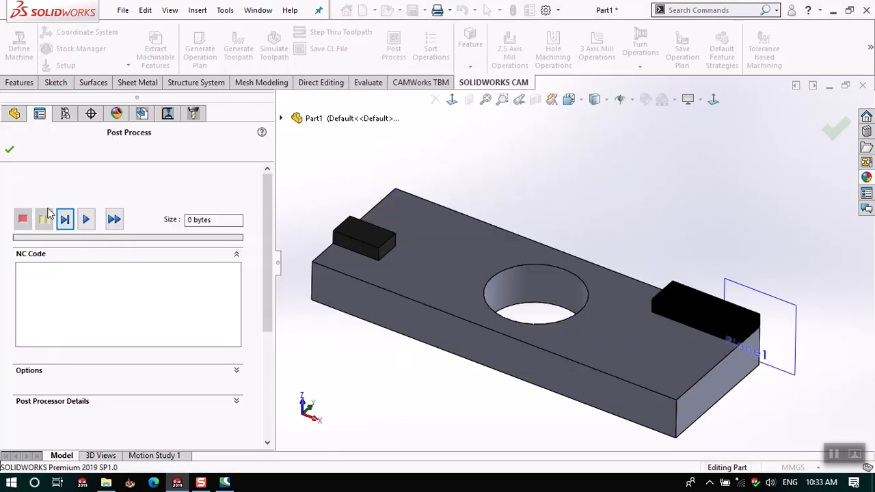
pyautogui.click(86, 219)
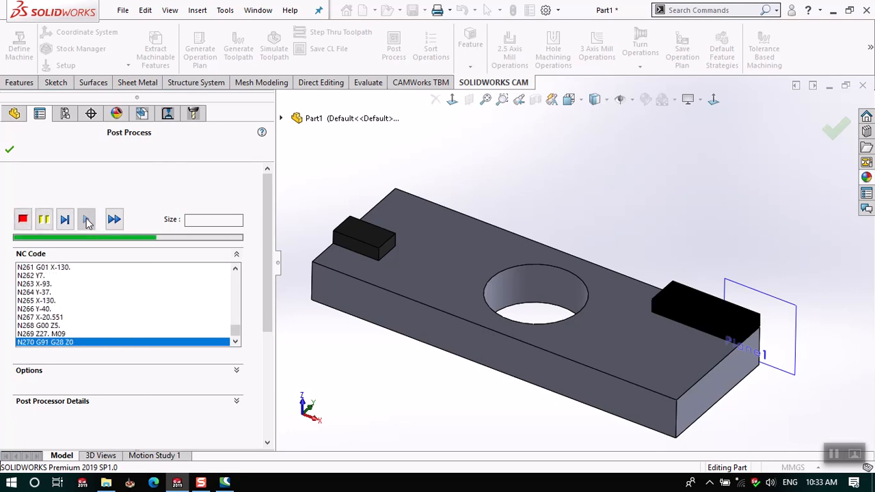
pyautogui.click(10, 151)
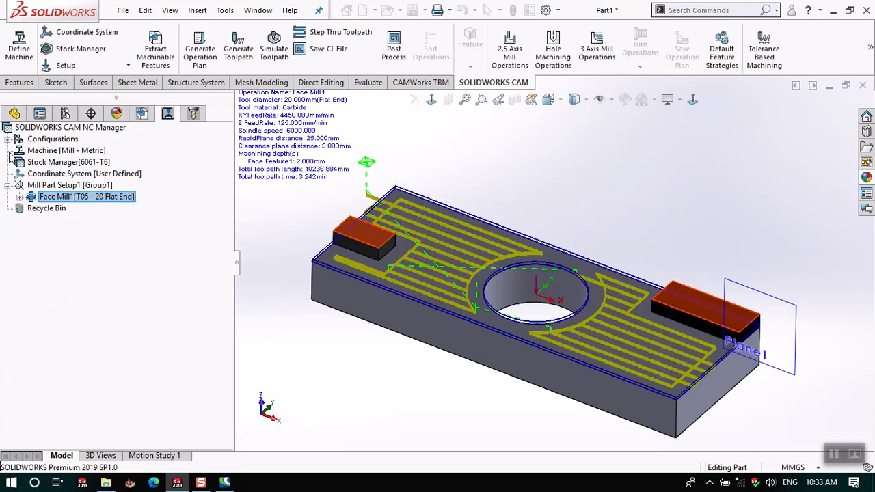
# Switch to File Explorer and open Part1.nc with Notepad, always using it for .nc files
pyautogui.click(106, 483)
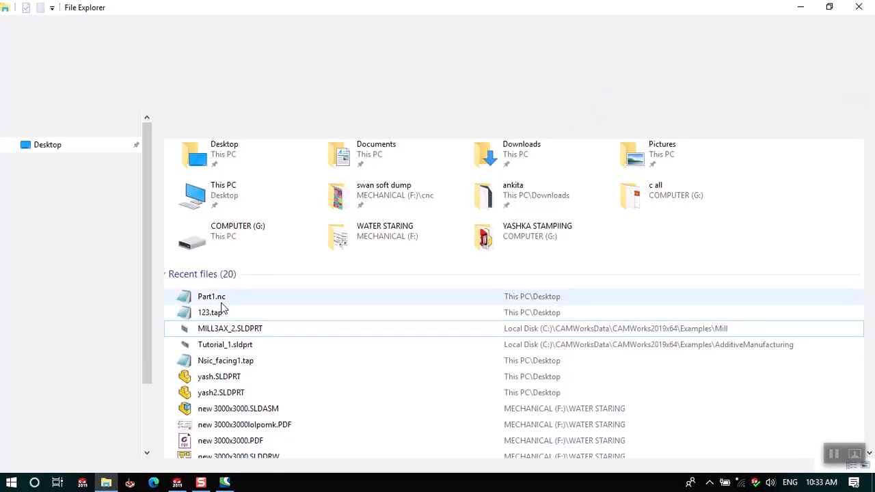
pyautogui.rightClick(219, 298)
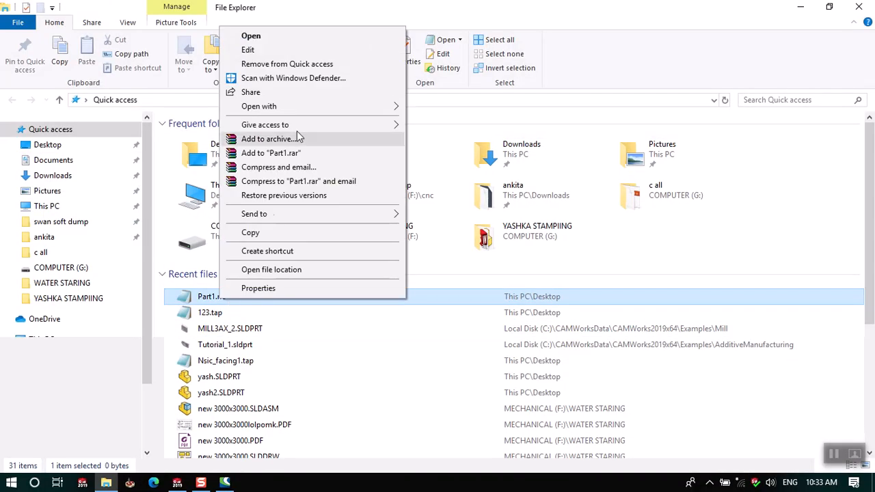
pyautogui.click(282, 37)
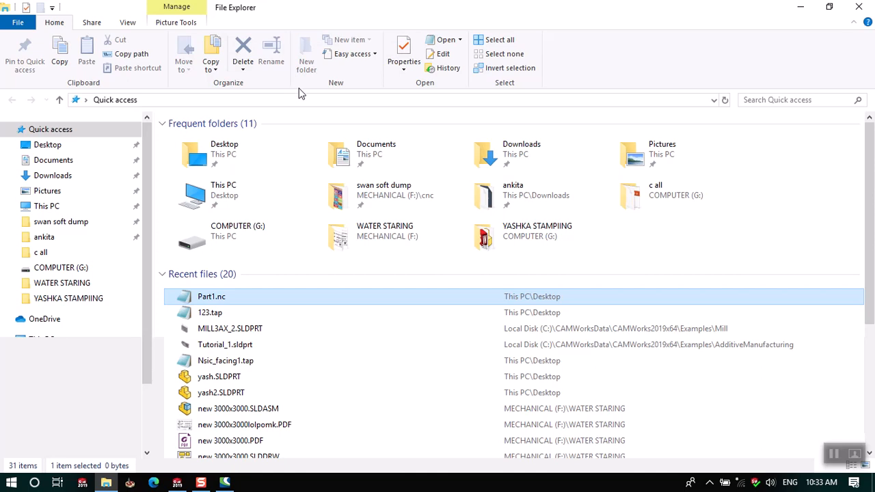
pyautogui.click(369, 209)
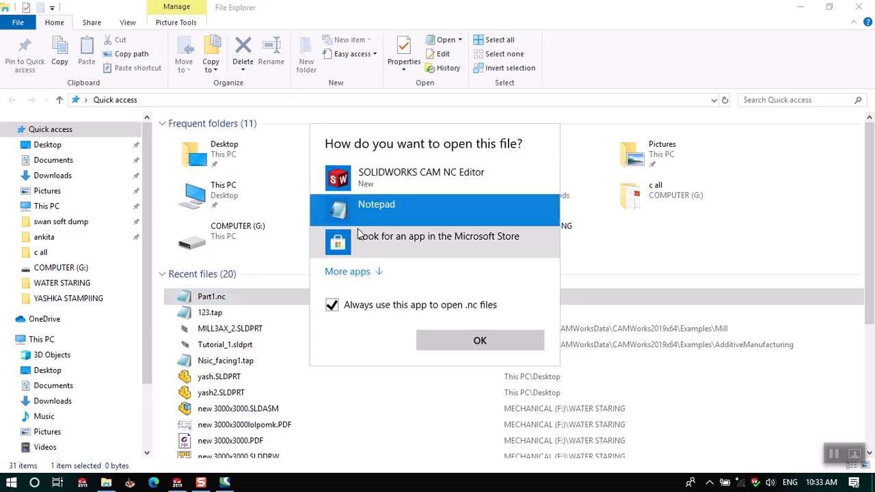
pyautogui.click(472, 347)
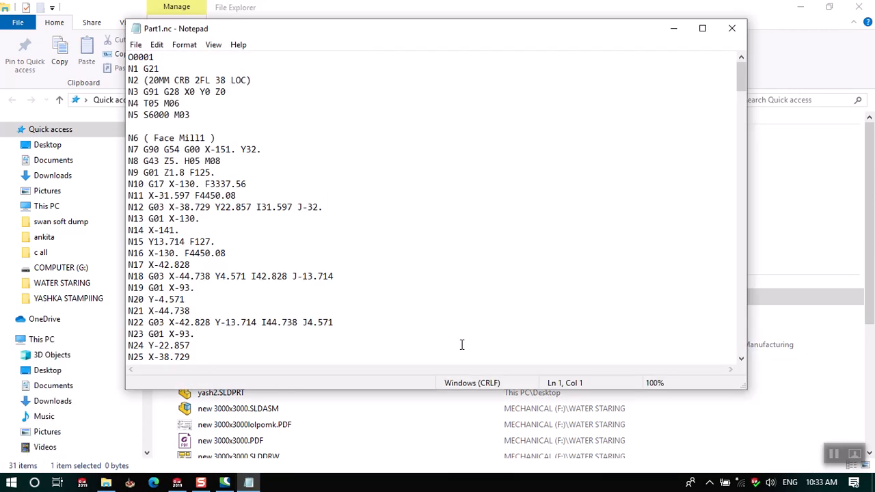
# Examine the G-code in Part1.nc, close the file and return to SOLIDWORKS
pyautogui.scroll(-13, 400, 246)
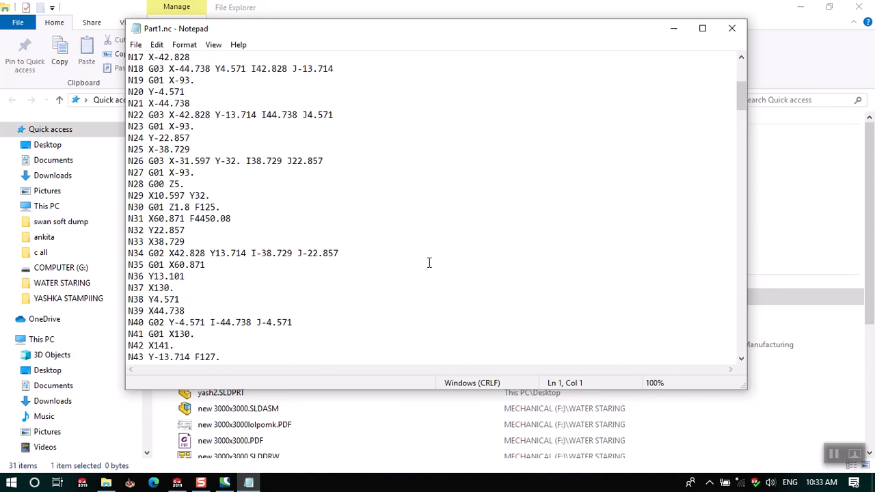
pyautogui.click(731, 30)
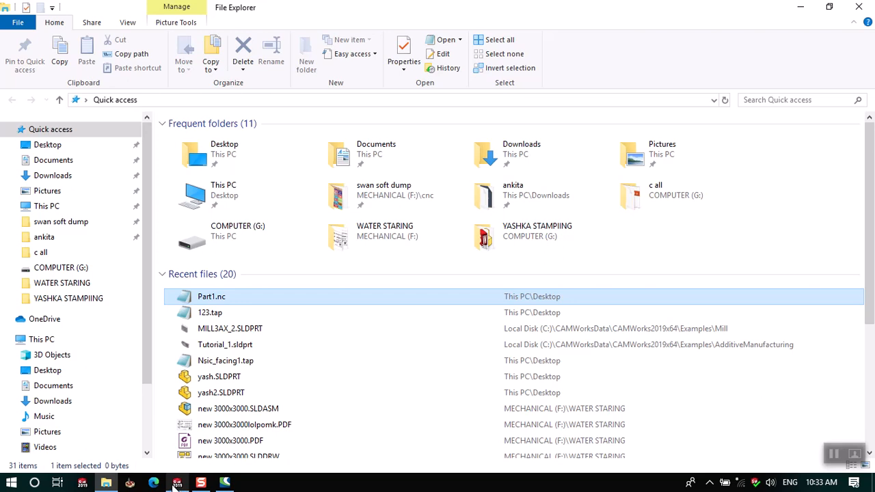
pyautogui.click(842, 455)
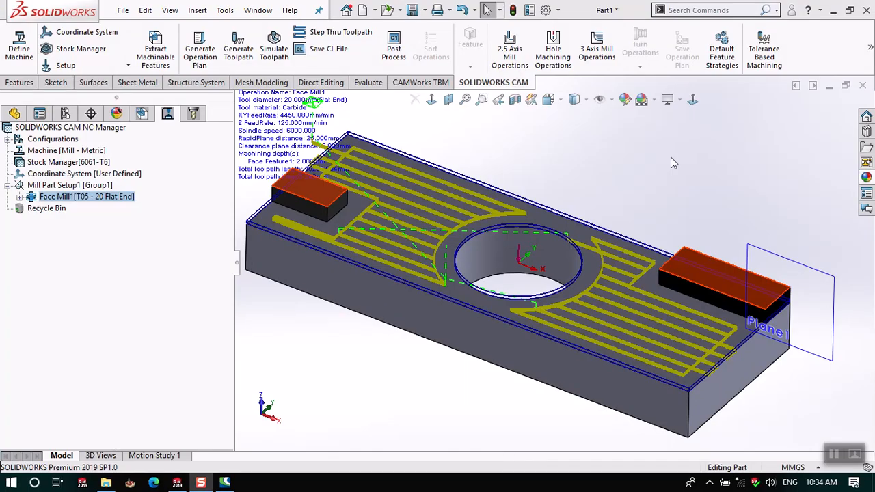